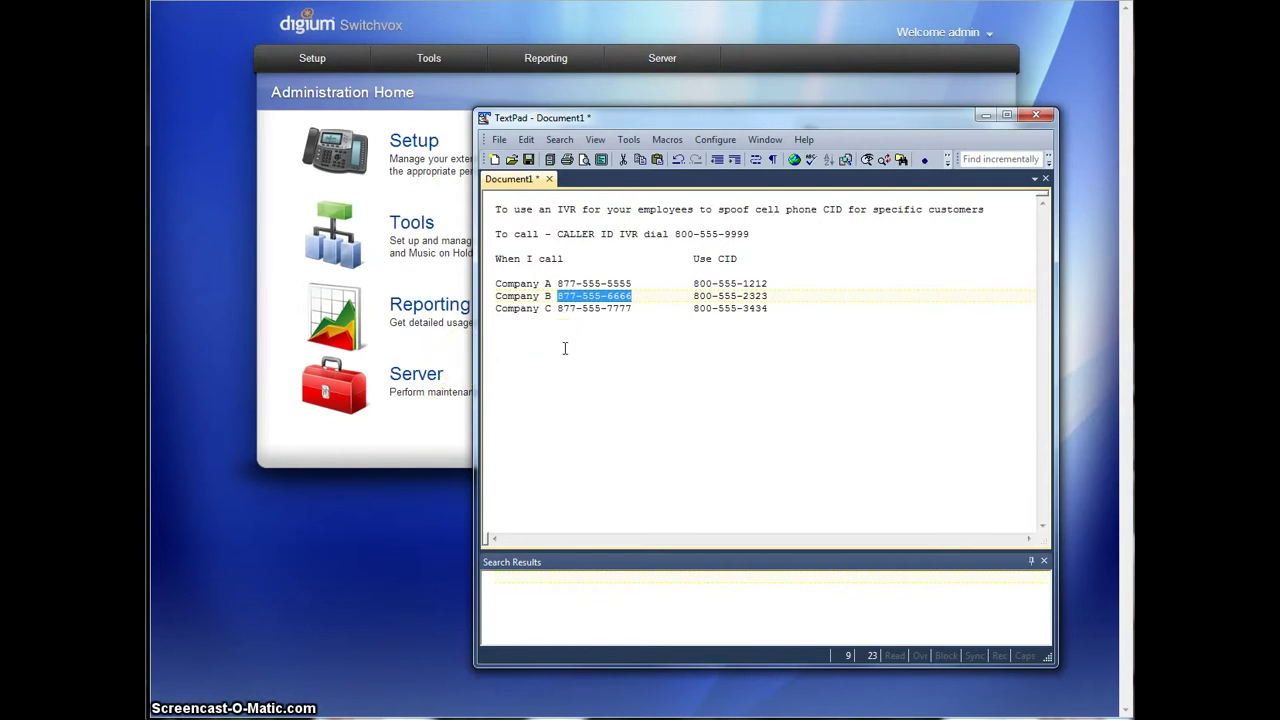
Highlight the caller ID IVR dial-in number in the TextPad notes.
{"action": "left_click", "coordinate": [564, 348]}
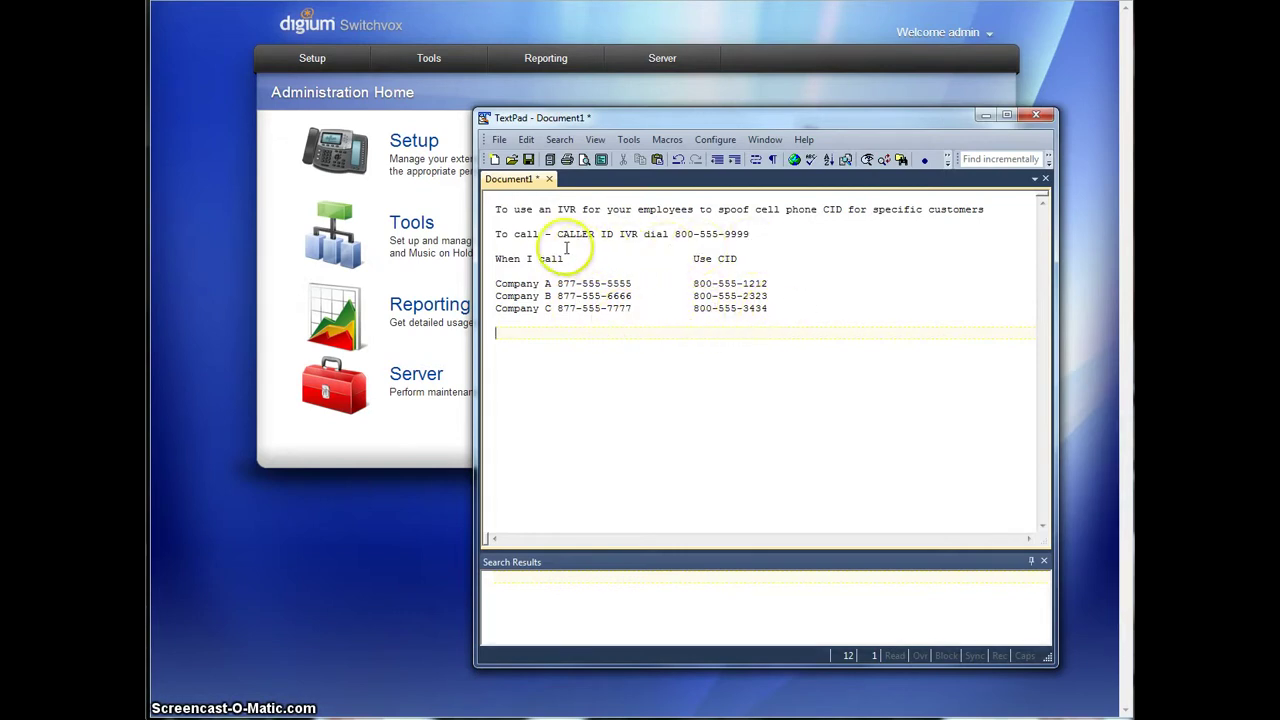
{"action": "left_click_drag", "start_coordinate": [675, 234], "coordinate": [733, 234]}
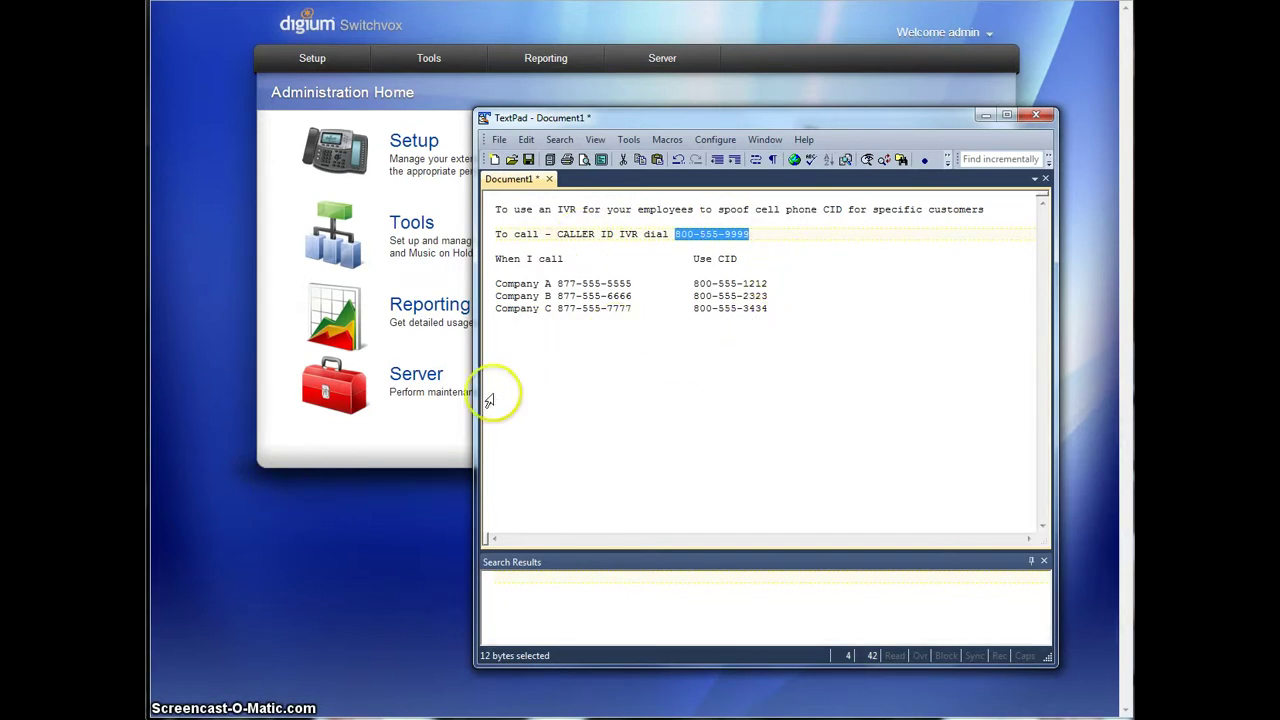
Switch to the Switchvox administration site and open the outgoing call rules to review the existing list.
{"action": "left_click", "coordinate": [400, 551]}
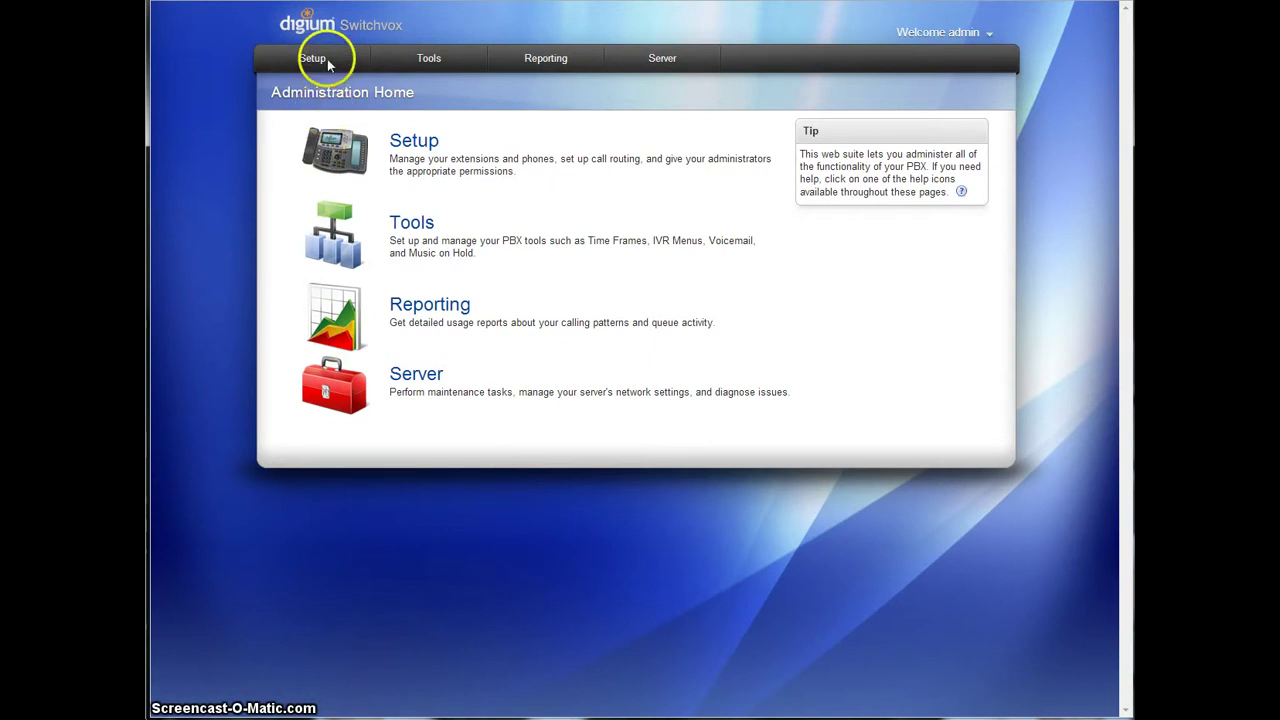
{"action": "mouse_move", "coordinate": [328, 62]}
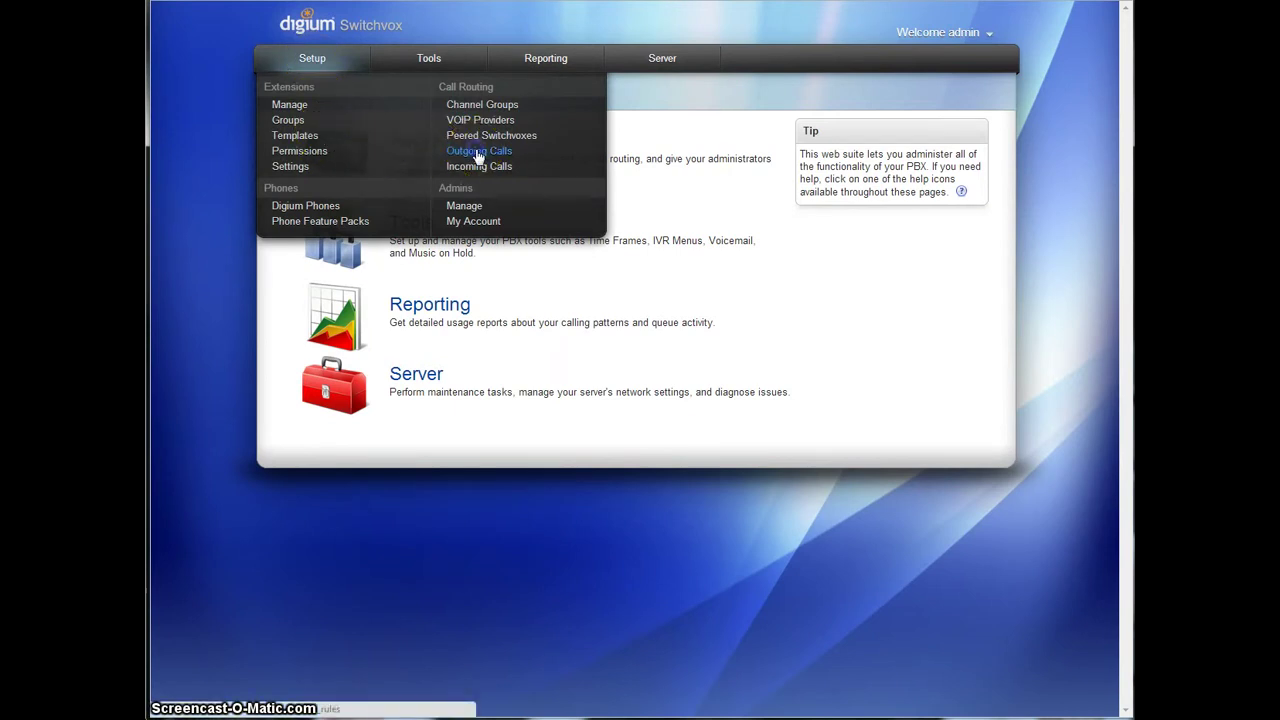
{"action": "left_click", "coordinate": [478, 152]}
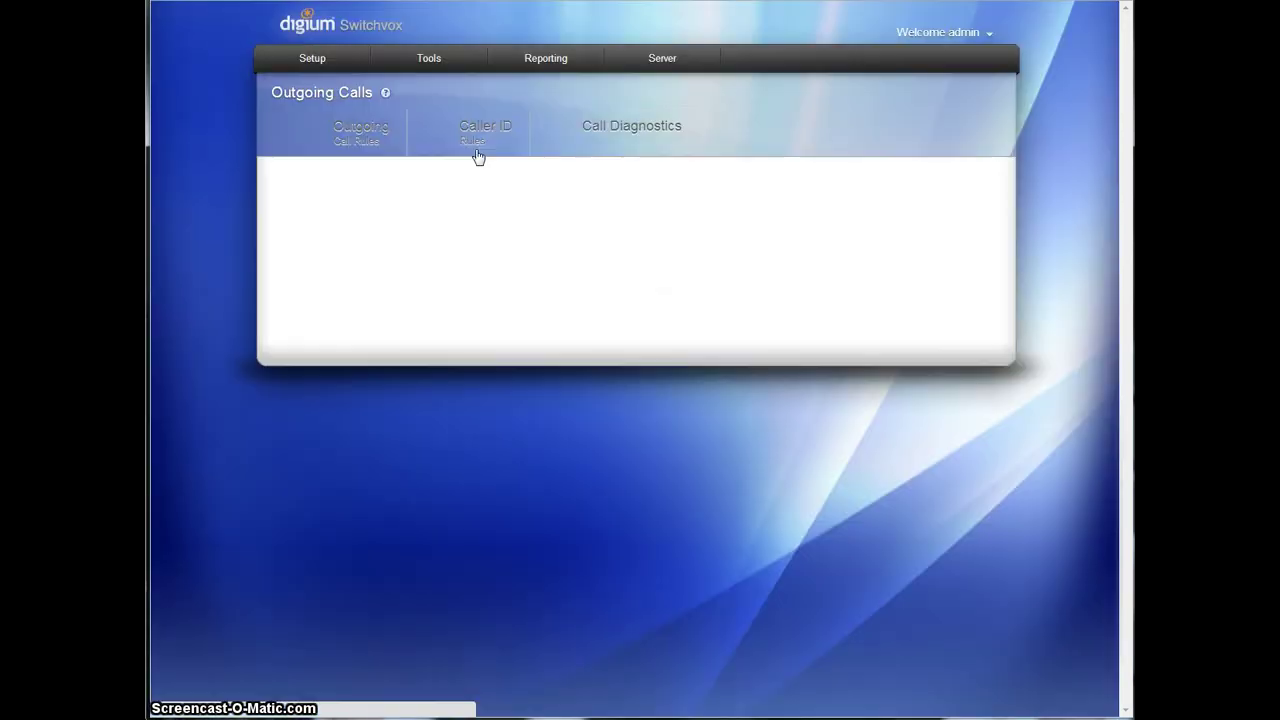
{"action": "scroll", "coordinate": [490, 246], "scroll_direction": "down", "scroll_amount": 3}
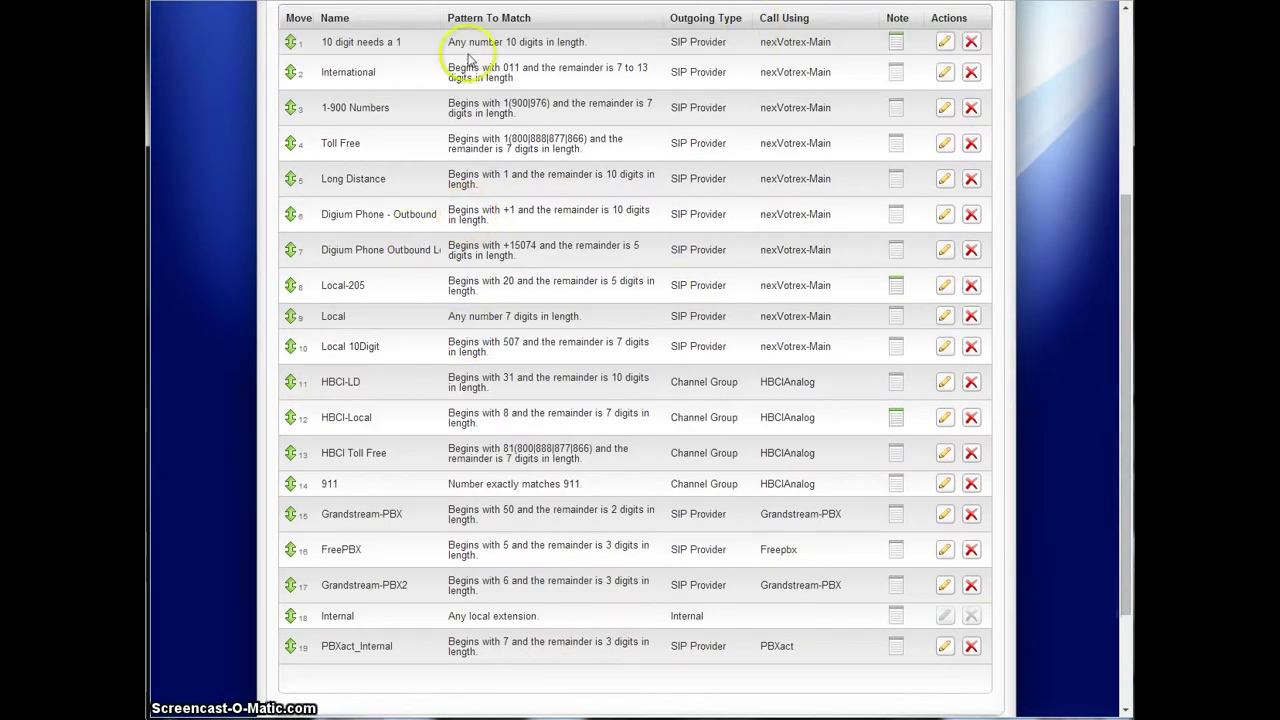
{"action": "scroll", "coordinate": [420, 175], "scroll_direction": "down", "scroll_amount": 2}
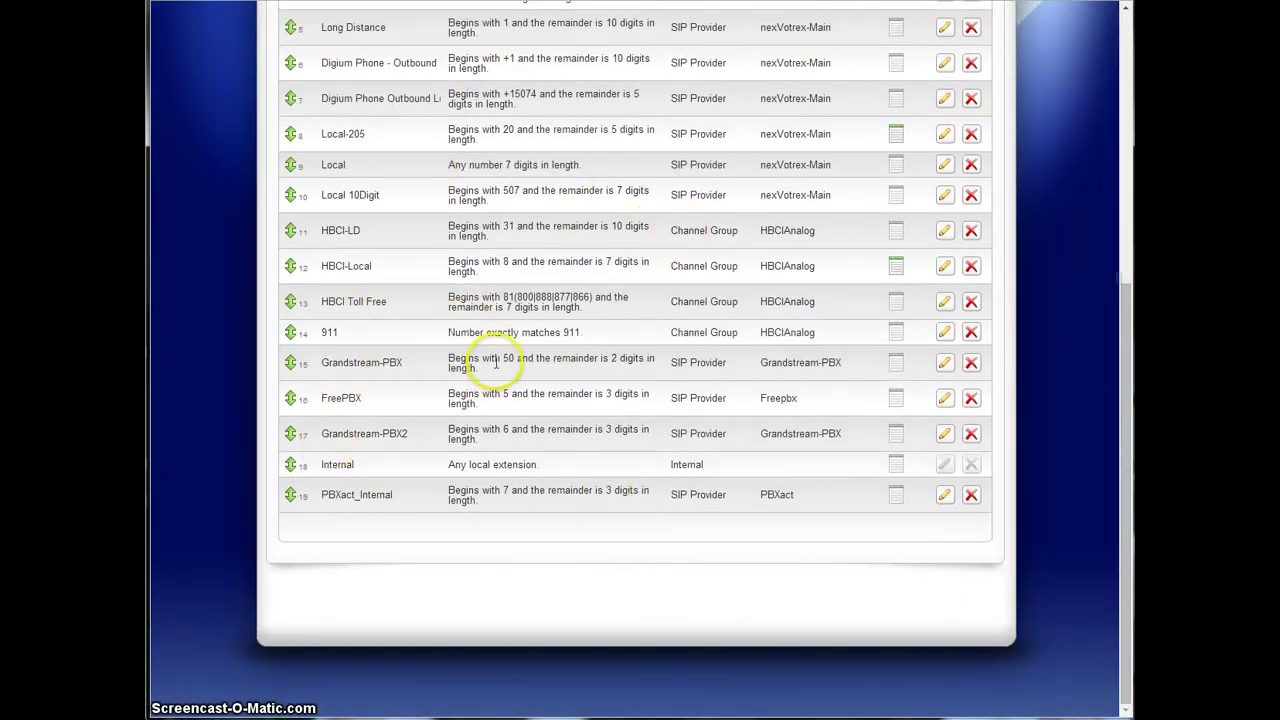
{"action": "scroll", "coordinate": [484, 365], "scroll_direction": "up", "scroll_amount": 4}
{"action": "scroll", "coordinate": [440, 280], "scroll_direction": "up", "scroll_amount": 1}
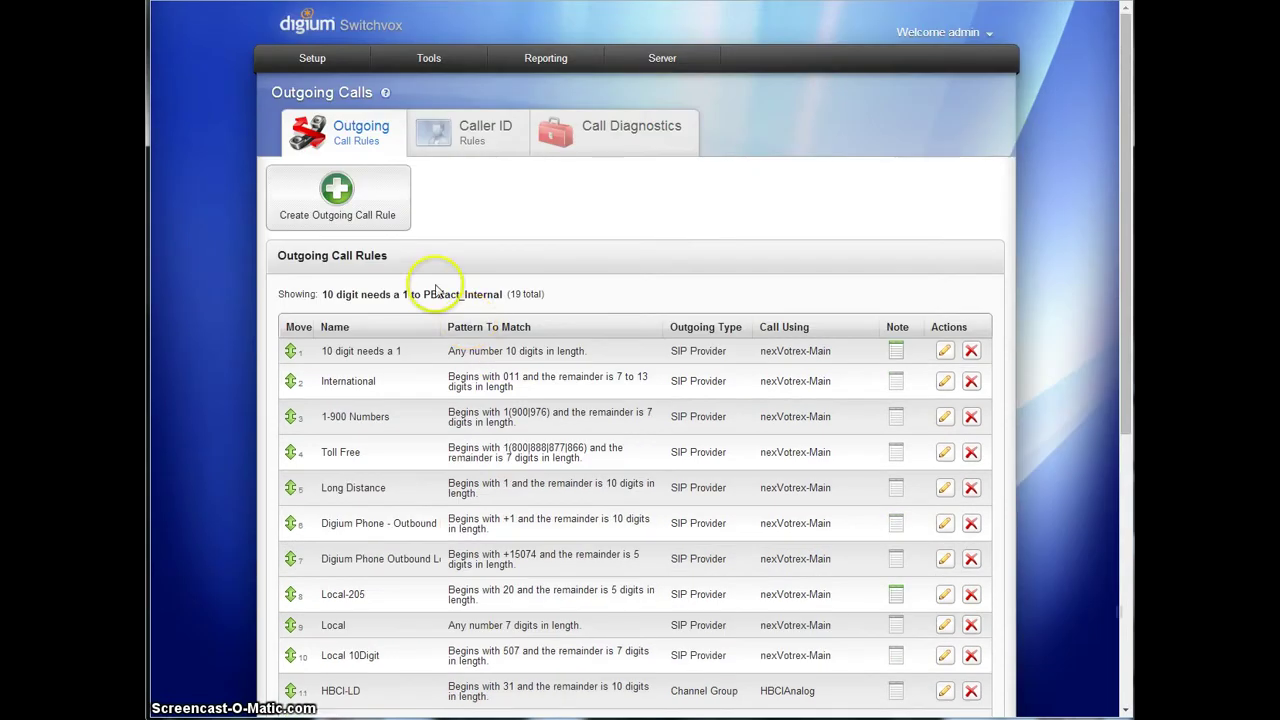
Start a new outgoing call rule named "Caller ID company A" matching numbers between 10 and 10 digits in length.
{"action": "left_click", "coordinate": [388, 197]}
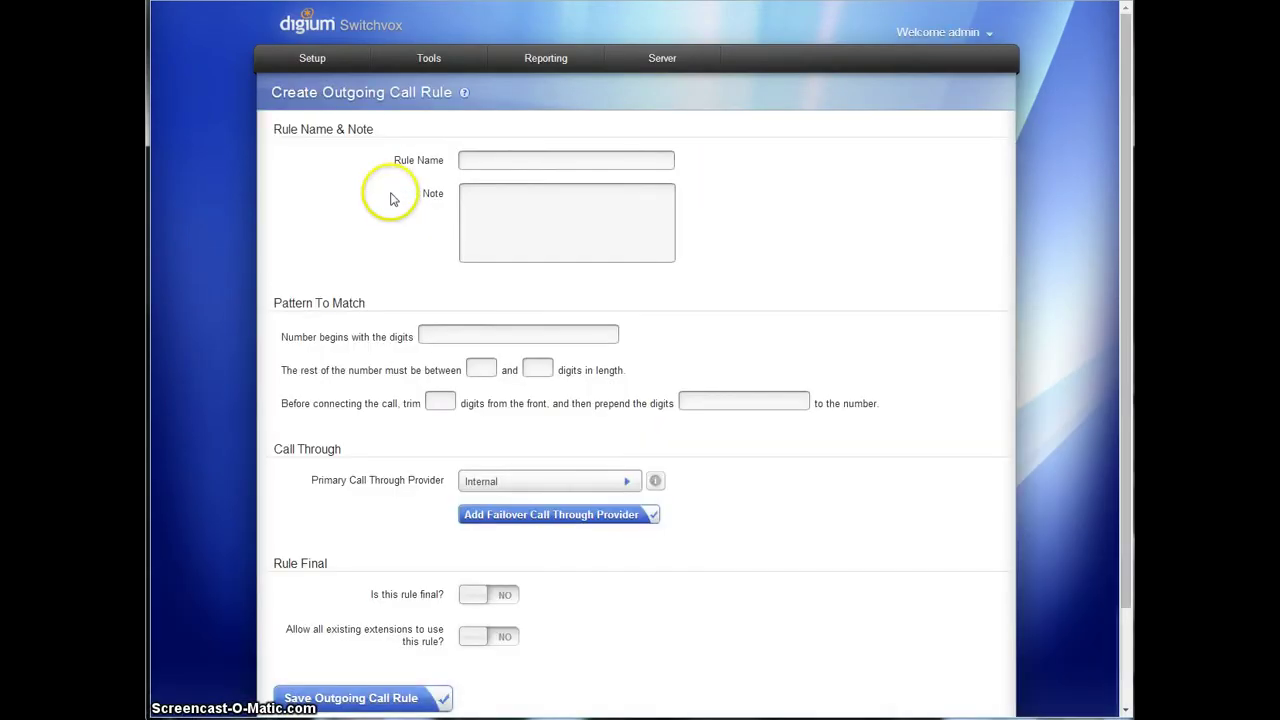
{"action": "left_click", "coordinate": [502, 162]}
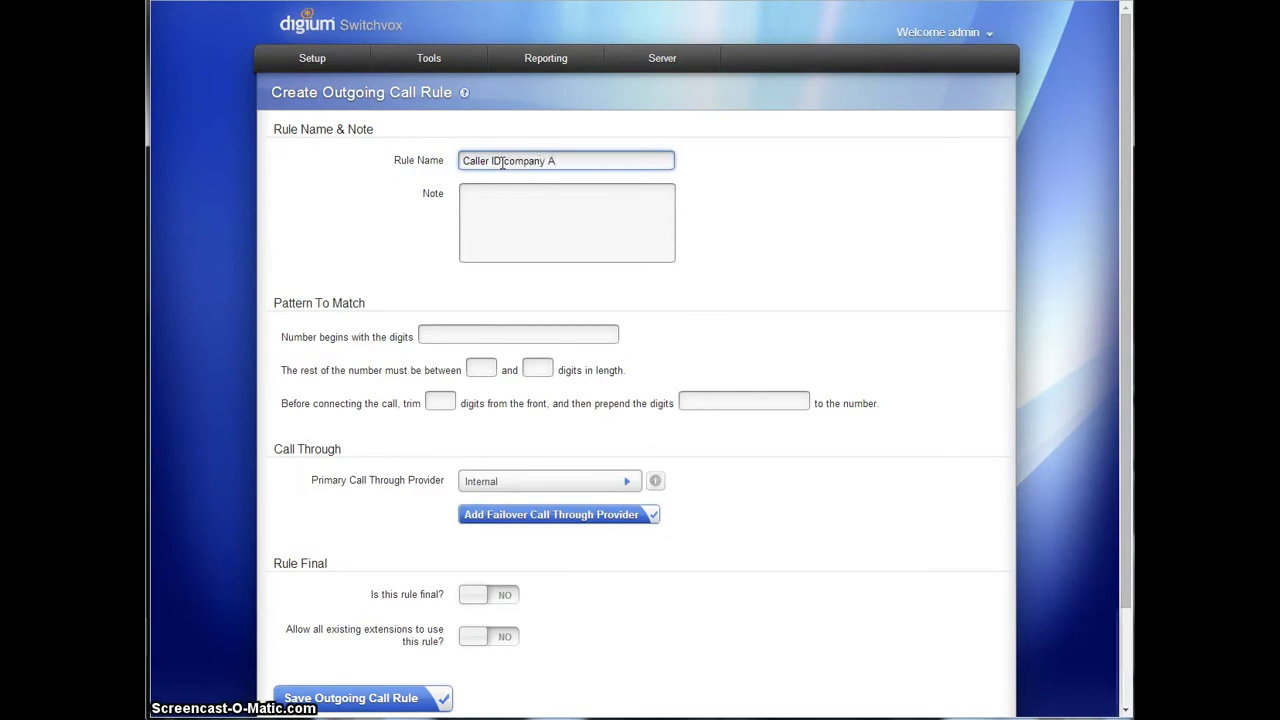
{"action": "left_click", "coordinate": [450, 332]}
{"action": "left_click", "coordinate": [479, 368]}
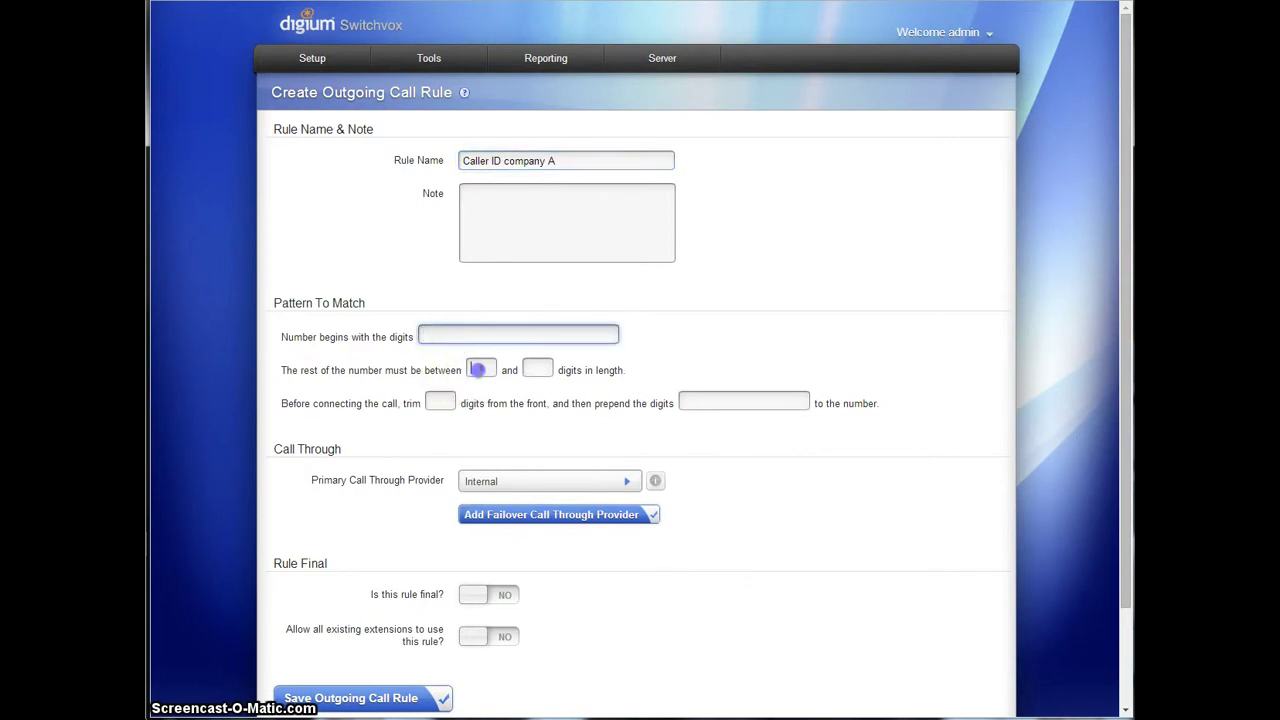
{"action": "type", "text": "10"}
{"action": "left_click", "coordinate": [537, 368]}
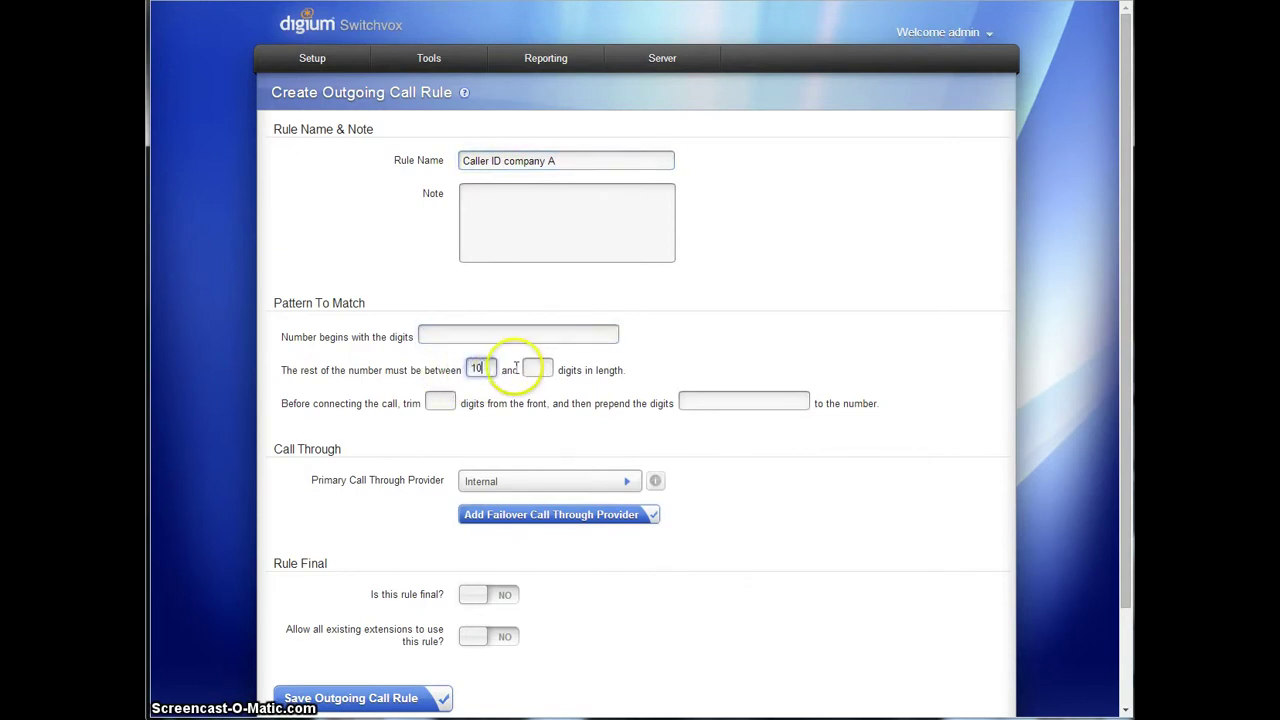
{"action": "type", "text": "10"}
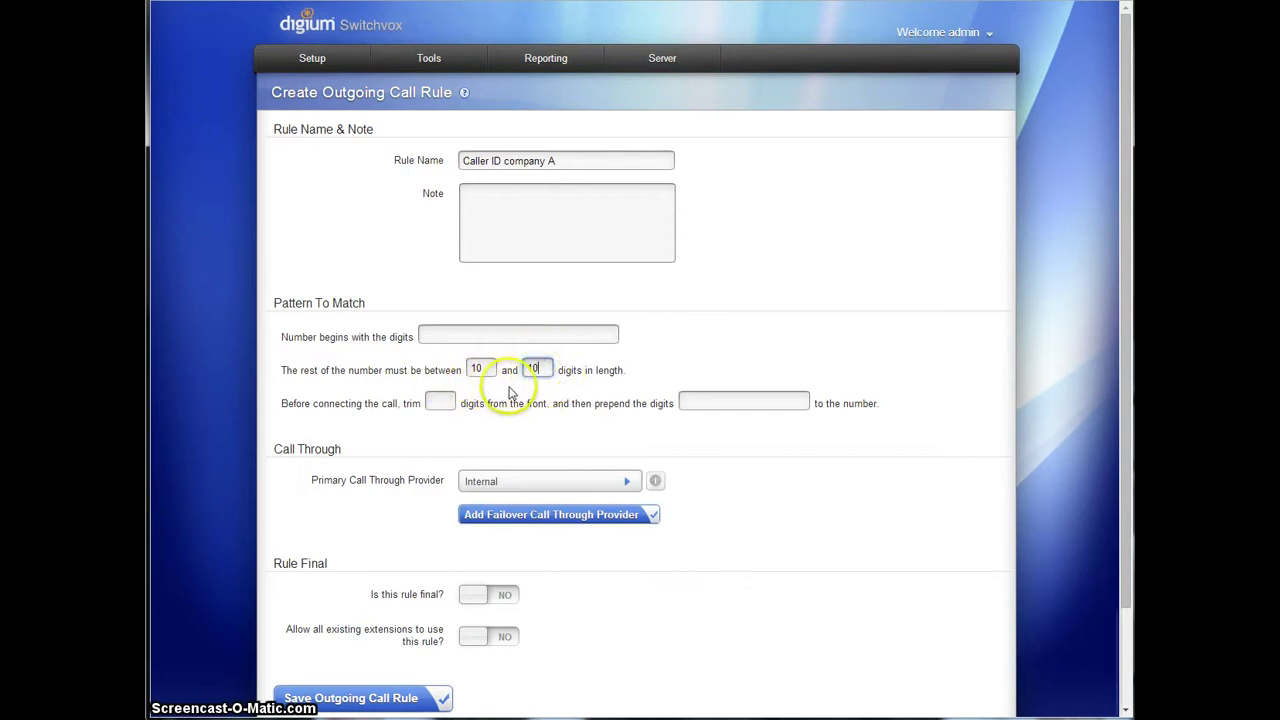
Route the company A rule through the nexVotrex-Main provider, keep it non-final, and save it.
{"action": "left_click", "coordinate": [508, 483]}
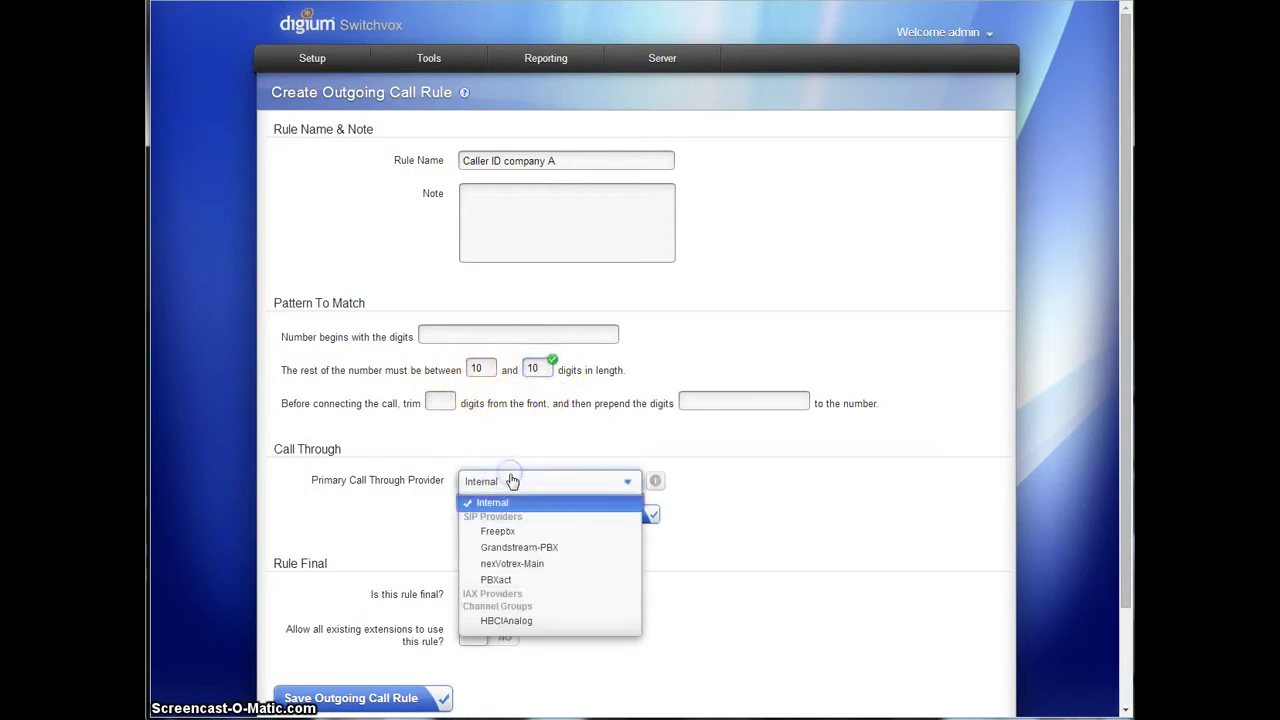
{"action": "left_click", "coordinate": [508, 565]}
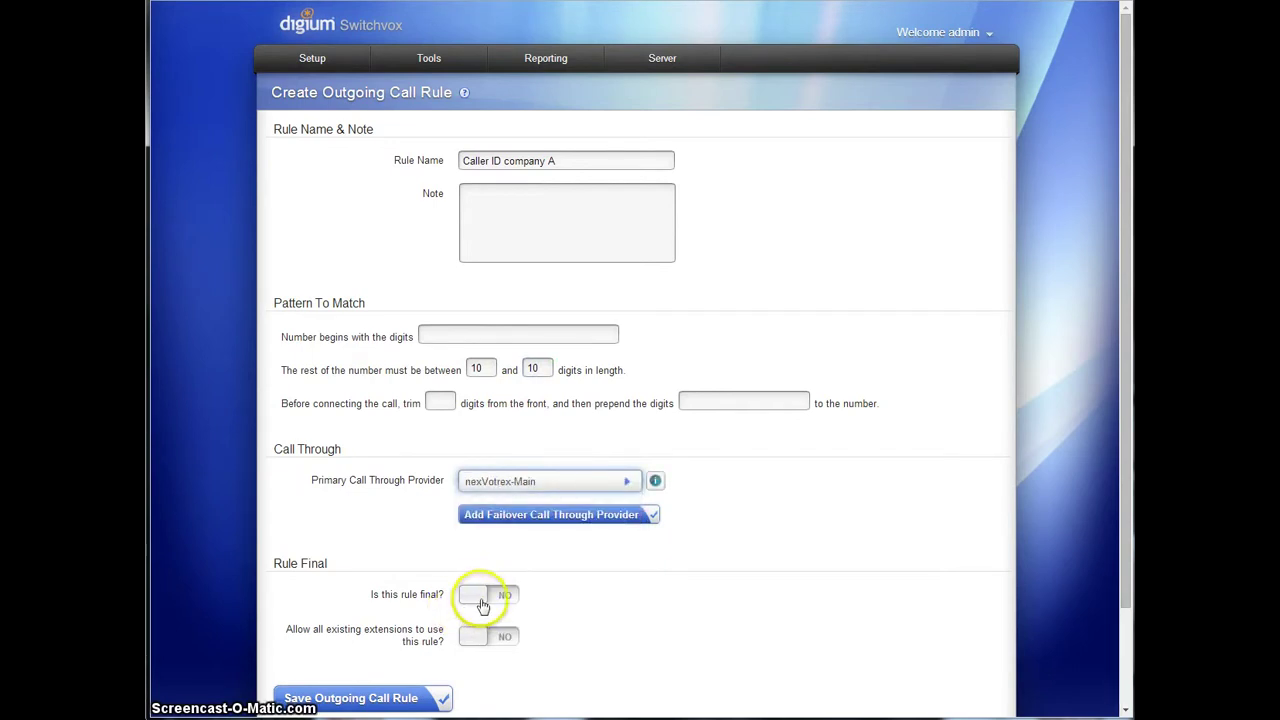
{"action": "left_click", "coordinate": [482, 600]}
{"action": "left_click", "coordinate": [481, 601]}
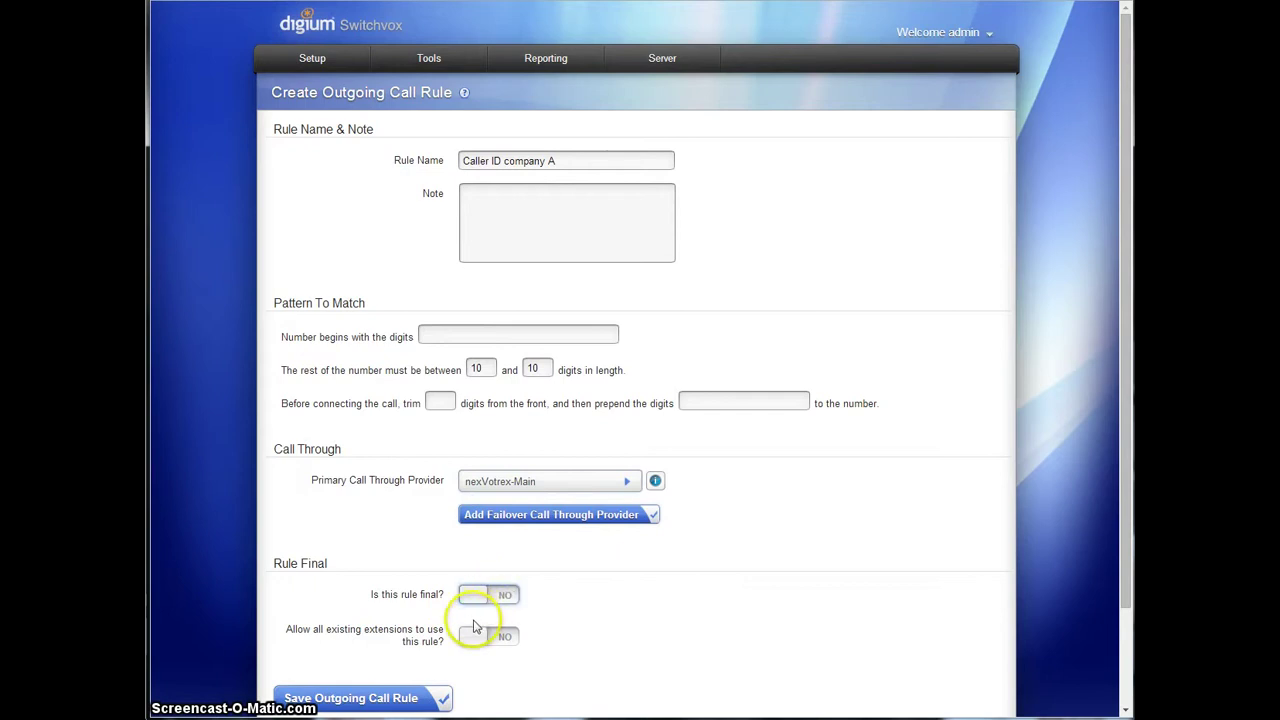
{"action": "left_click", "coordinate": [381, 698]}
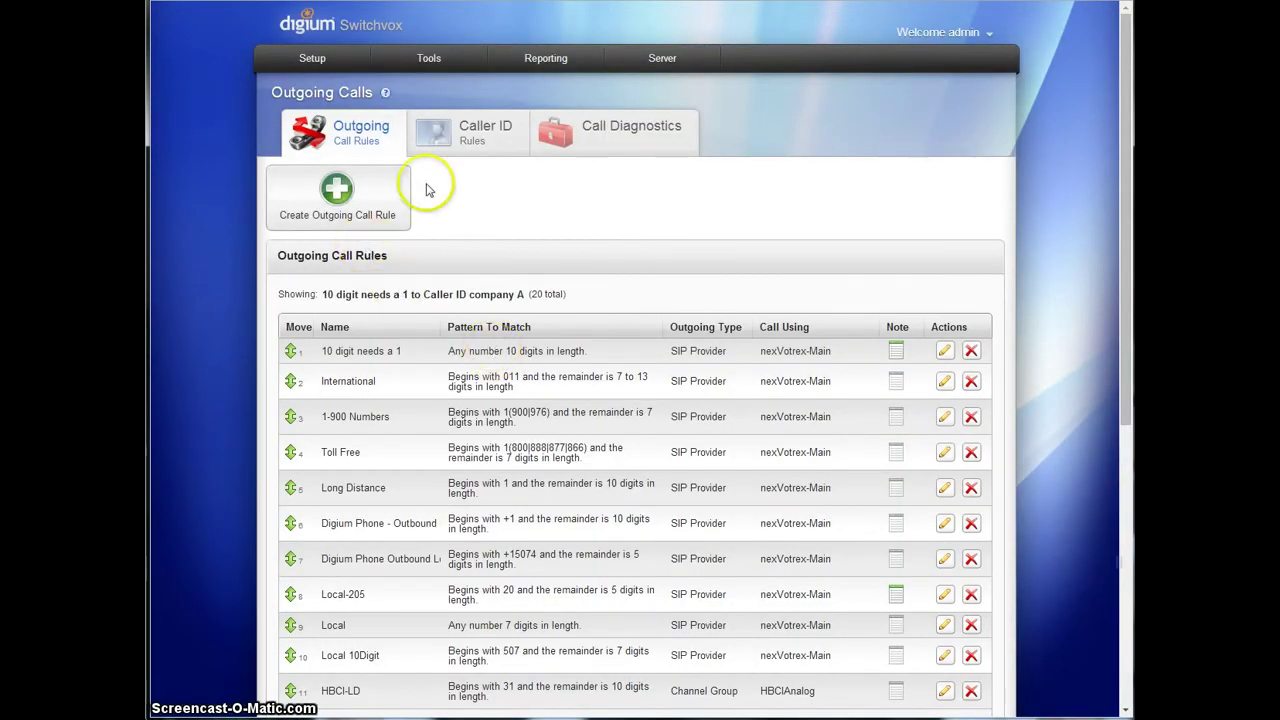
Start another outgoing call rule named "caller ID company B" matching numbers between 10 and 10 digits in length.
{"action": "left_click", "coordinate": [374, 191]}
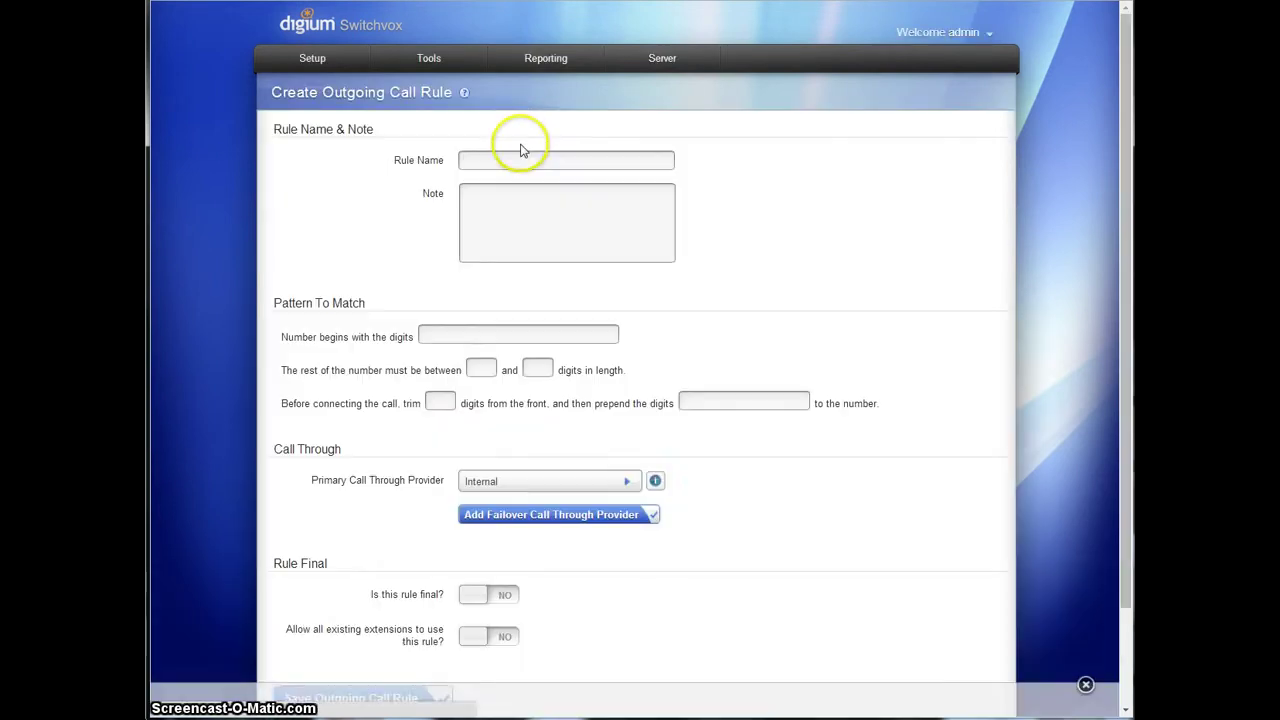
{"action": "left_click", "coordinate": [510, 157]}
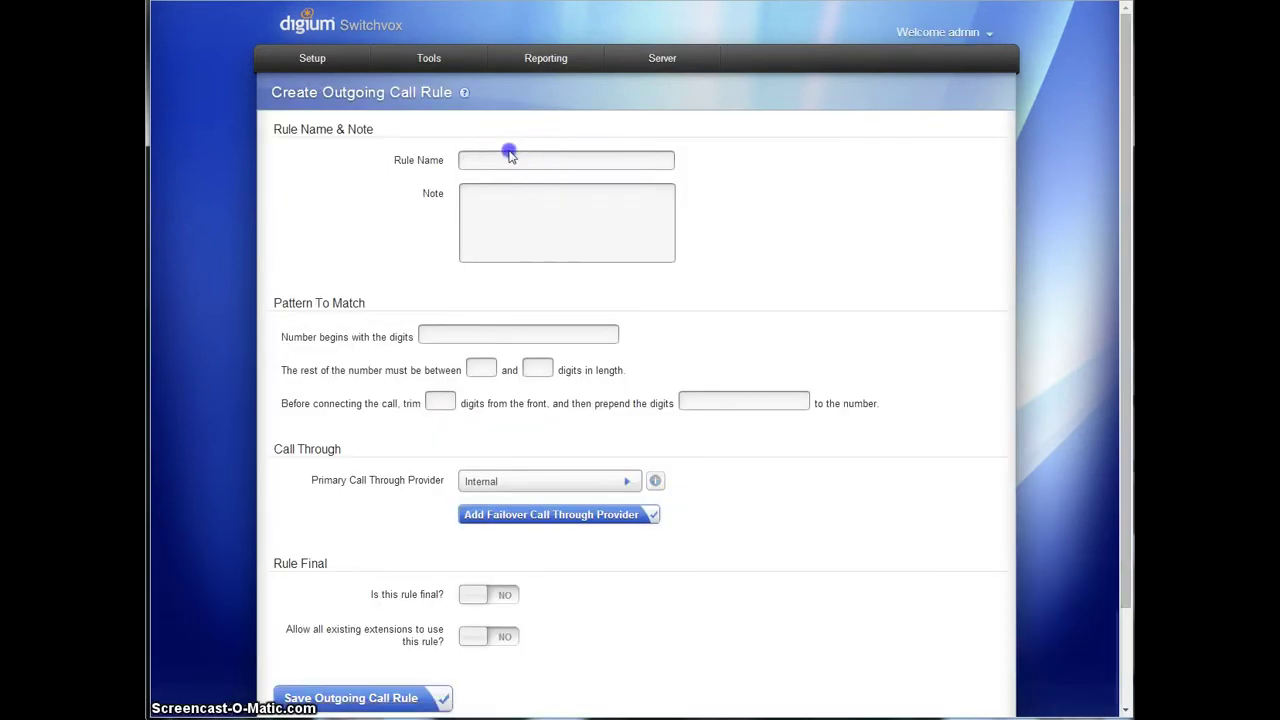
{"action": "left_click", "coordinate": [566, 159]}
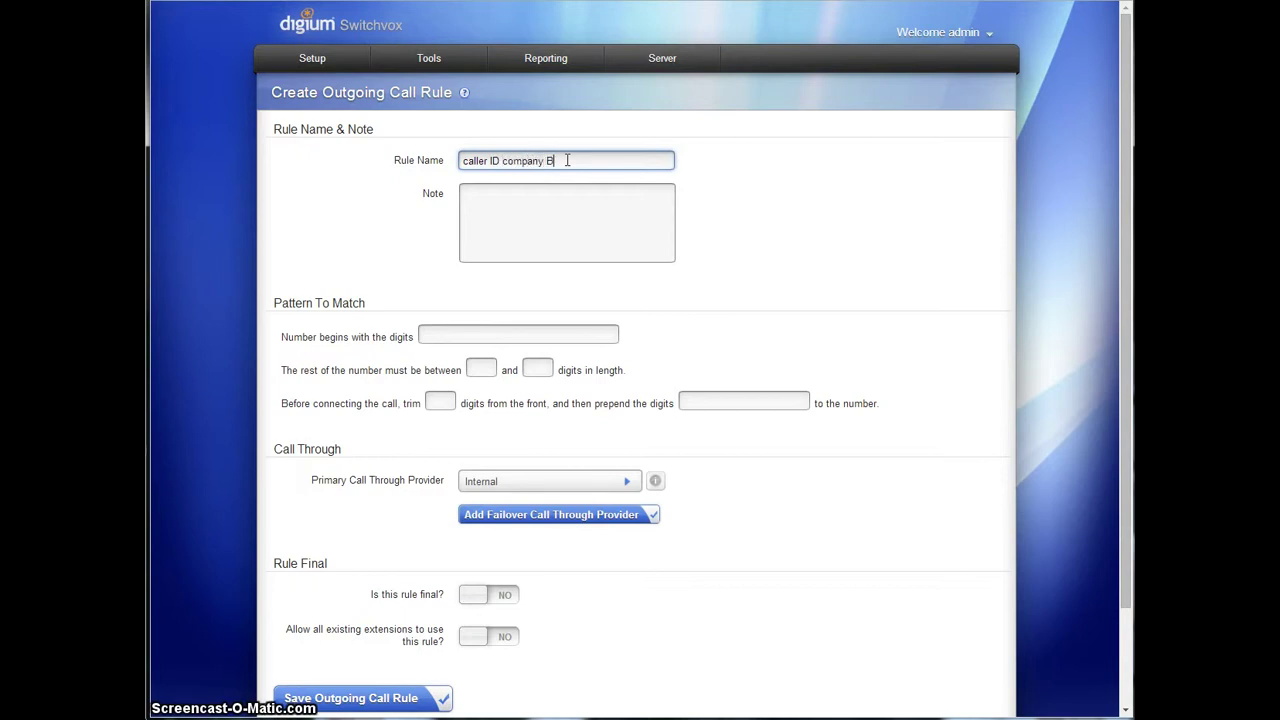
{"action": "left_click", "coordinate": [481, 368]}
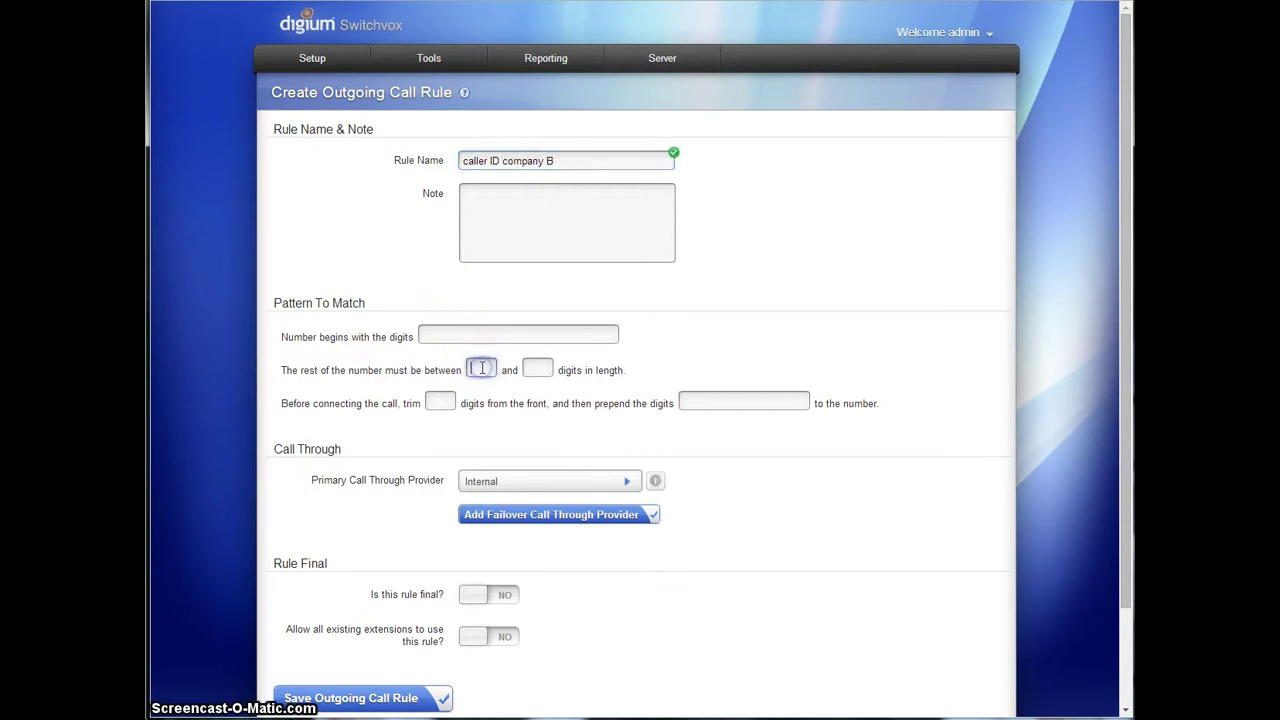
{"action": "type", "text": "10"}
{"action": "left_click", "coordinate": [537, 368]}
{"action": "type", "text": "10"}
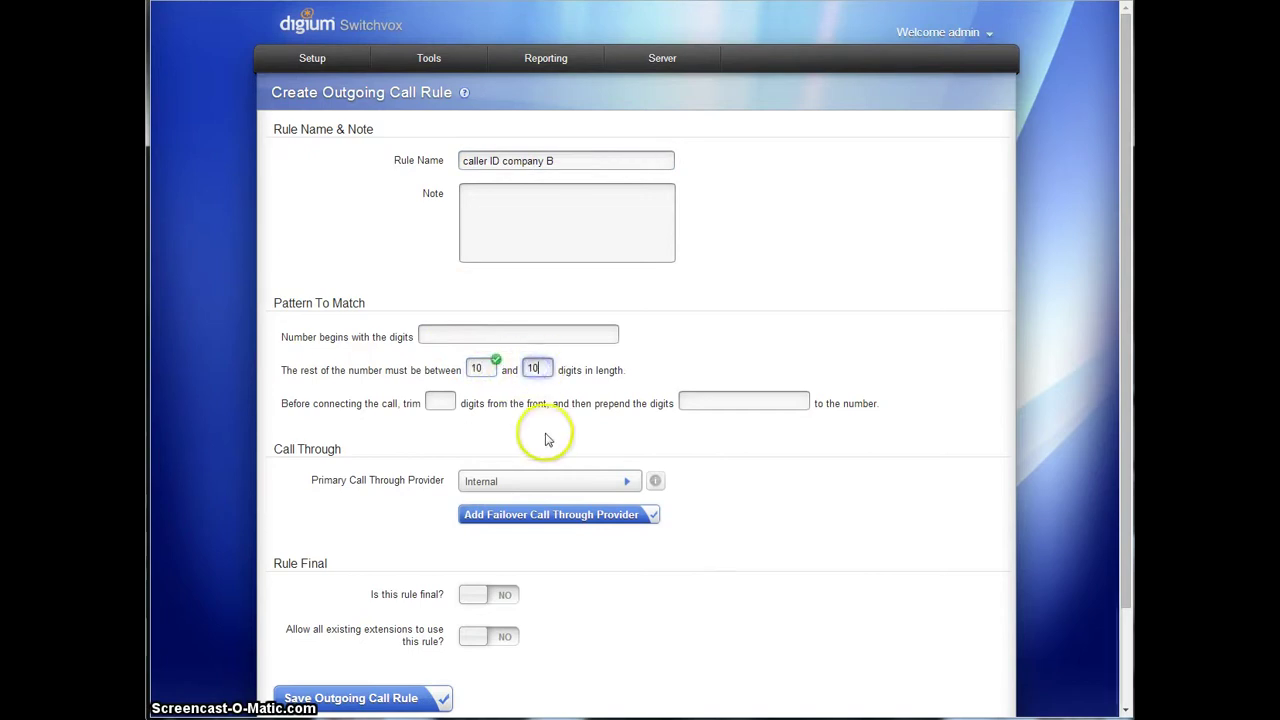
Set nexVotrex-Main as the company B rule's primary call-through provider and save the rule.
{"action": "left_click", "coordinate": [517, 482]}
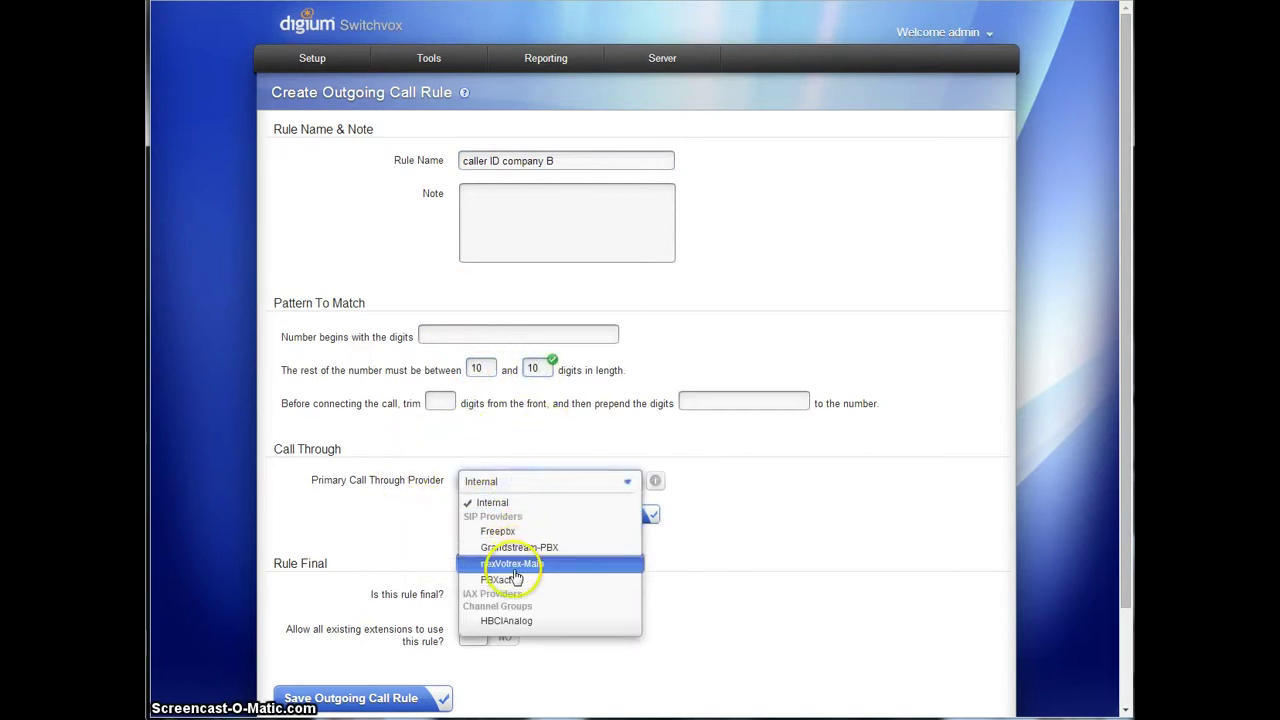
{"action": "left_click", "coordinate": [513, 566]}
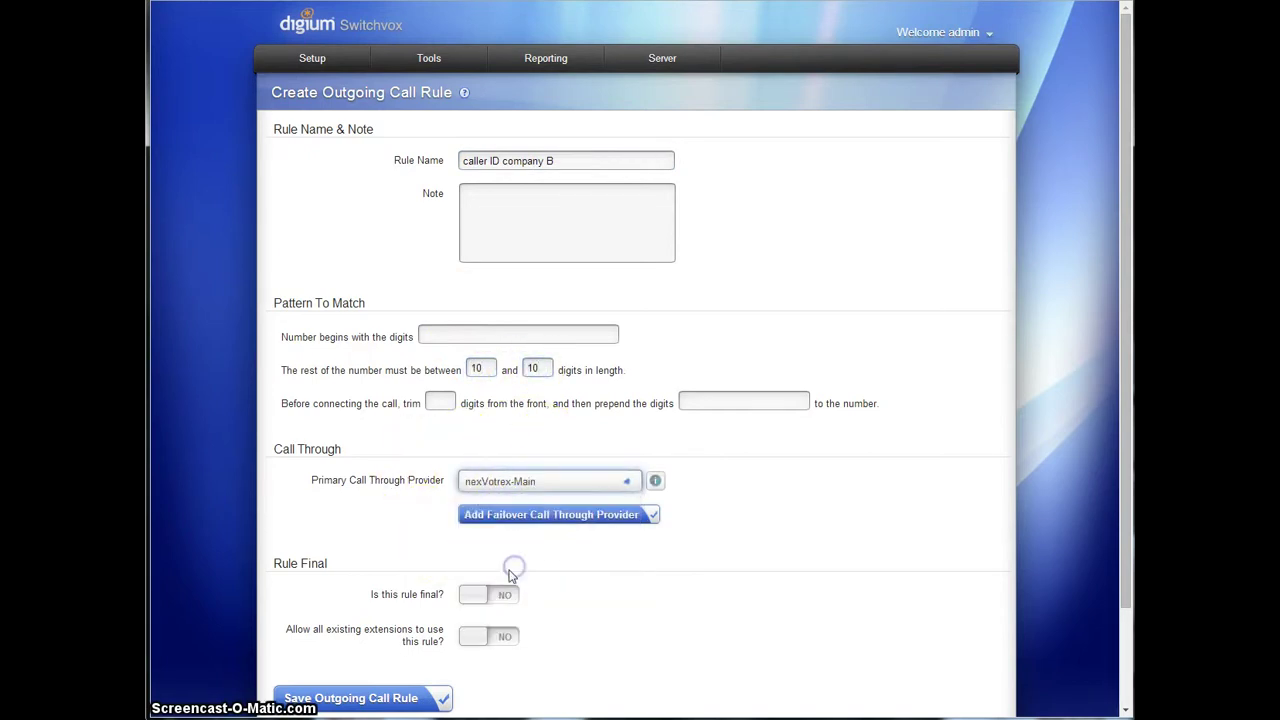
{"action": "left_click", "coordinate": [384, 698]}
{"action": "left_click", "coordinate": [402, 692]}
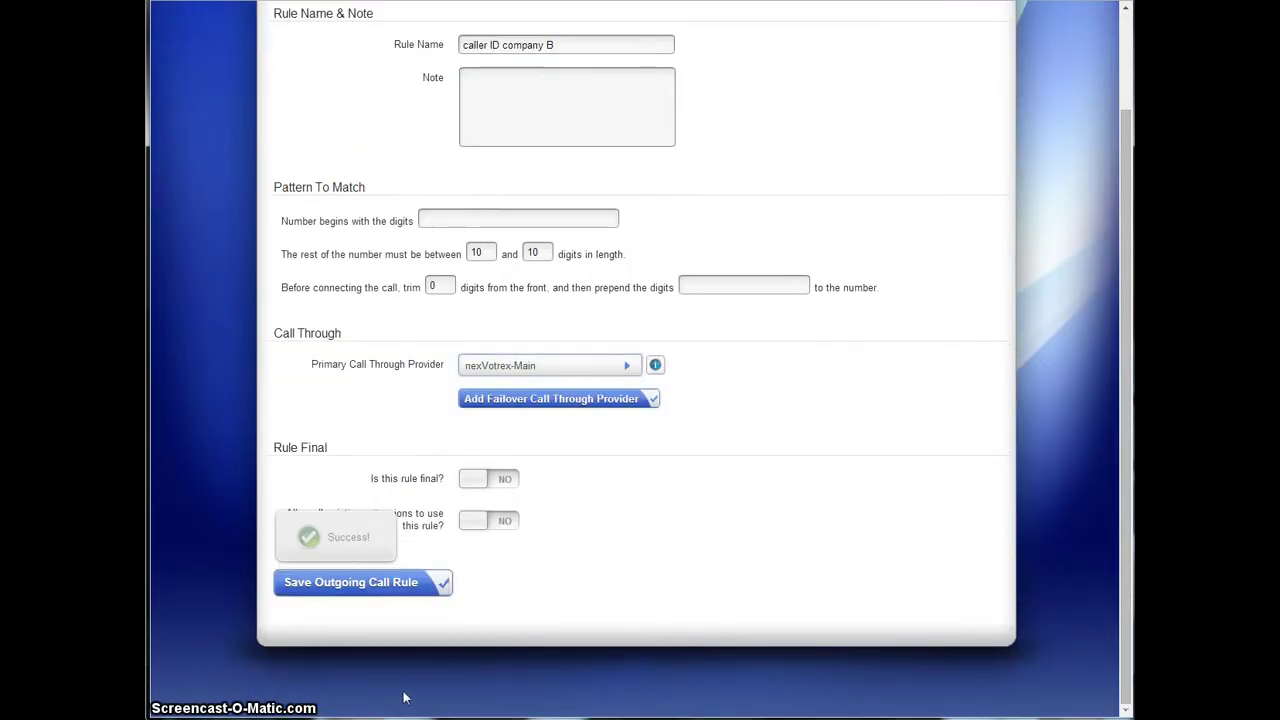
{"action": "left_click", "coordinate": [323, 666]}
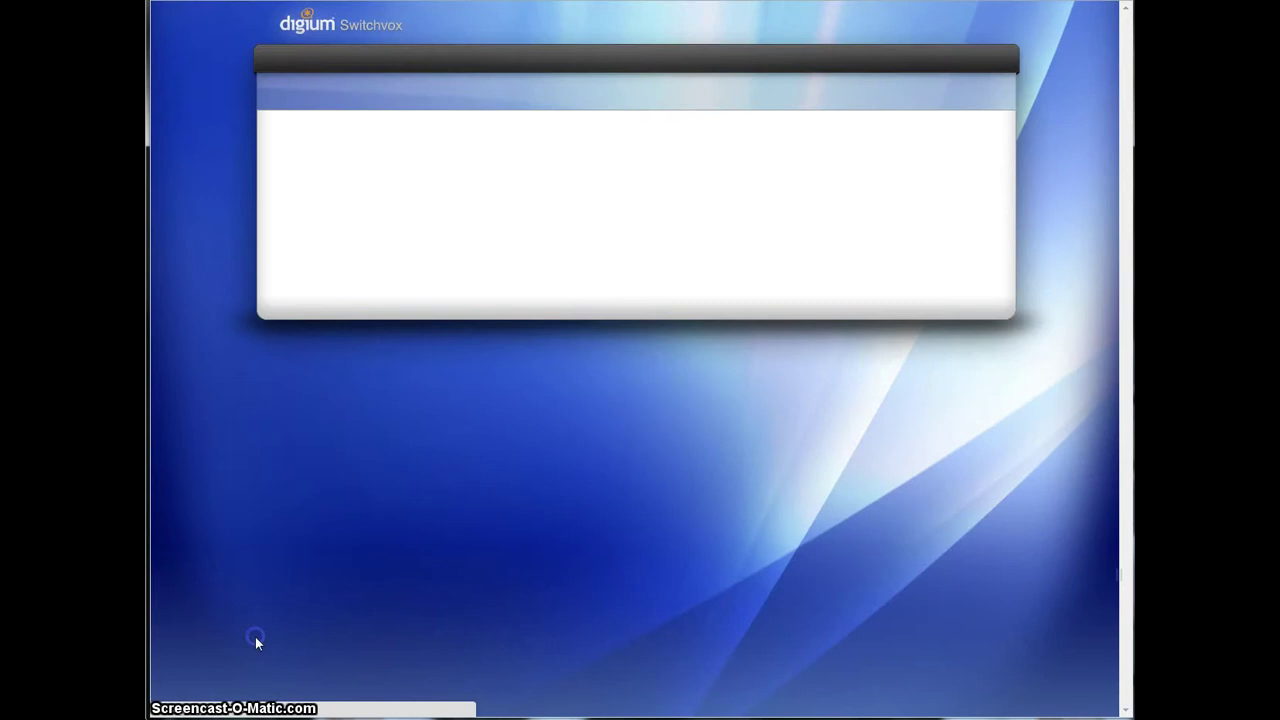
{"action": "left_click", "coordinate": [296, 638]}
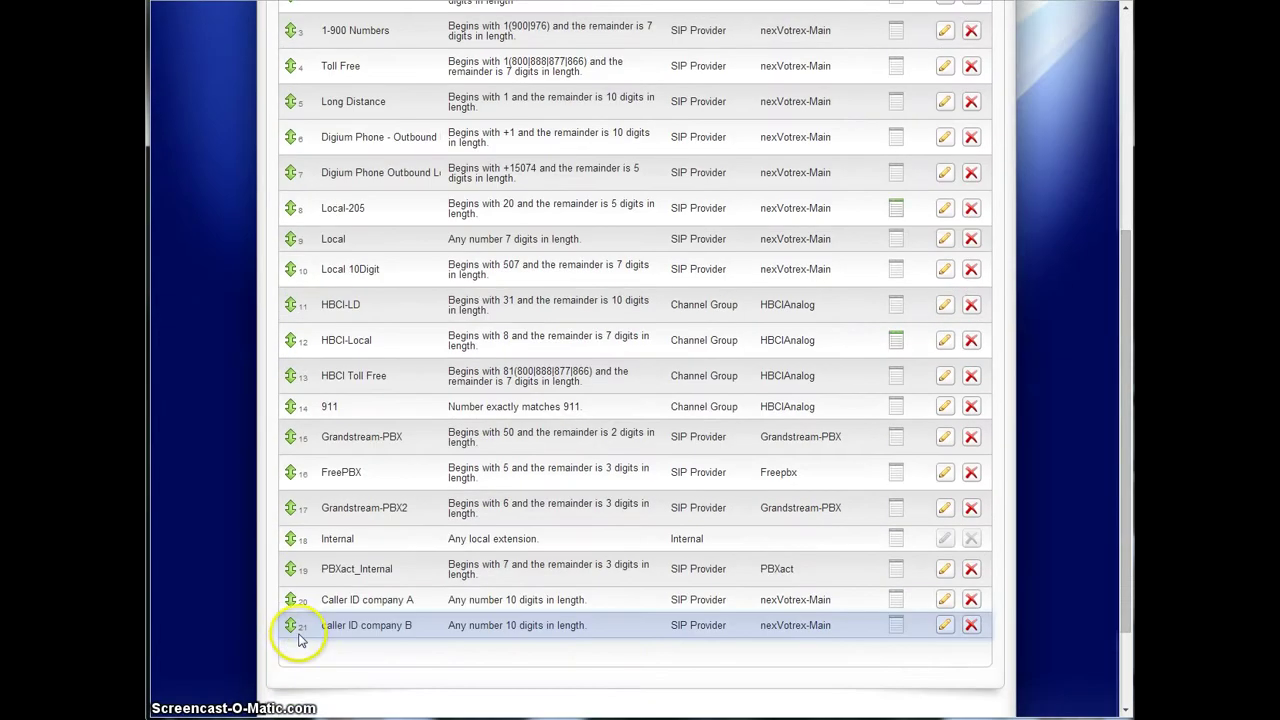
Create and save a third outgoing call rule named "caller ID company C" matching numbers between 10 and 10 digits in length.
{"action": "scroll", "coordinate": [298, 640], "scroll_direction": "up", "scroll_amount": 4}
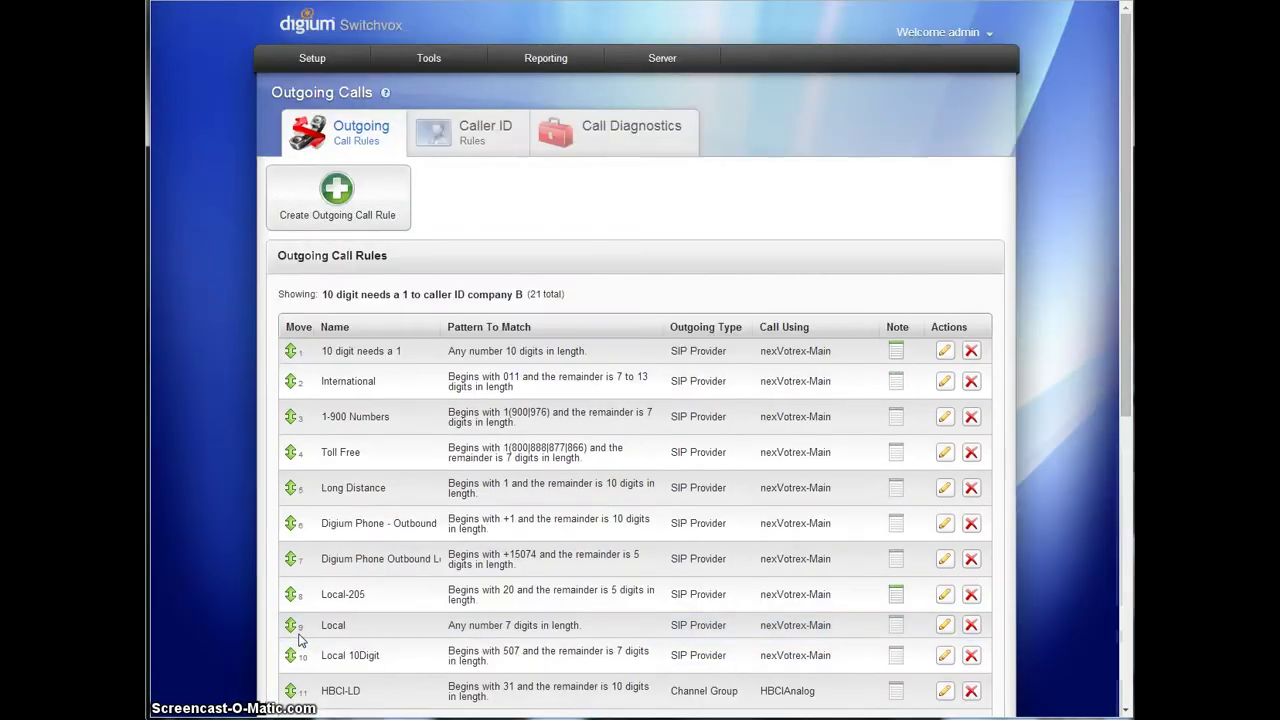
{"action": "left_click", "coordinate": [352, 208]}
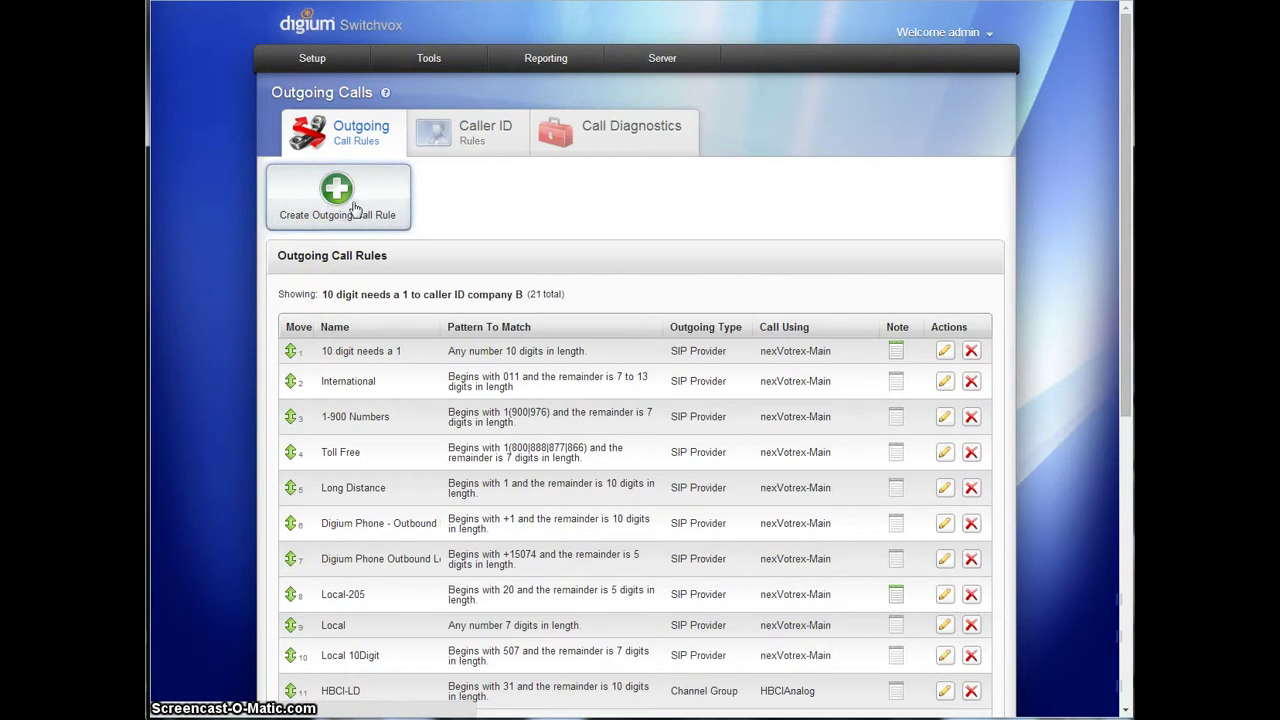
{"action": "left_click", "coordinate": [489, 159]}
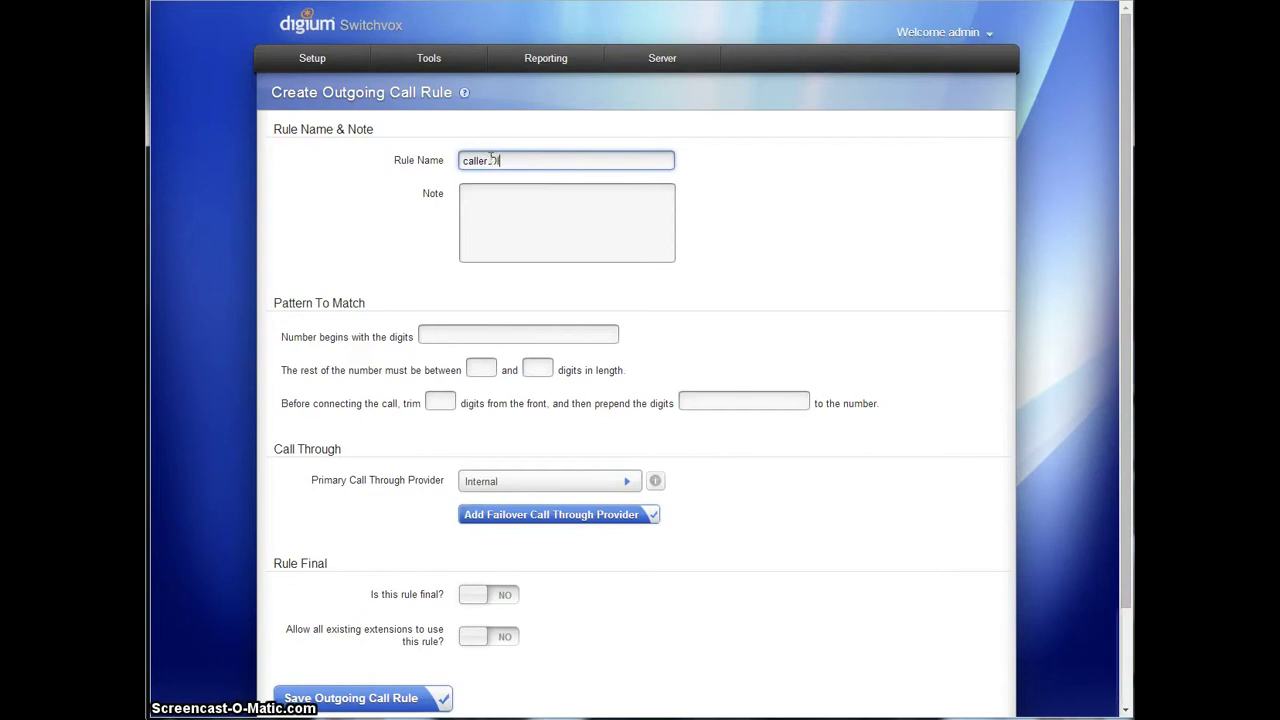
{"action": "key", "text": "BackSpace"}
{"action": "key", "text": "BackSpace"}
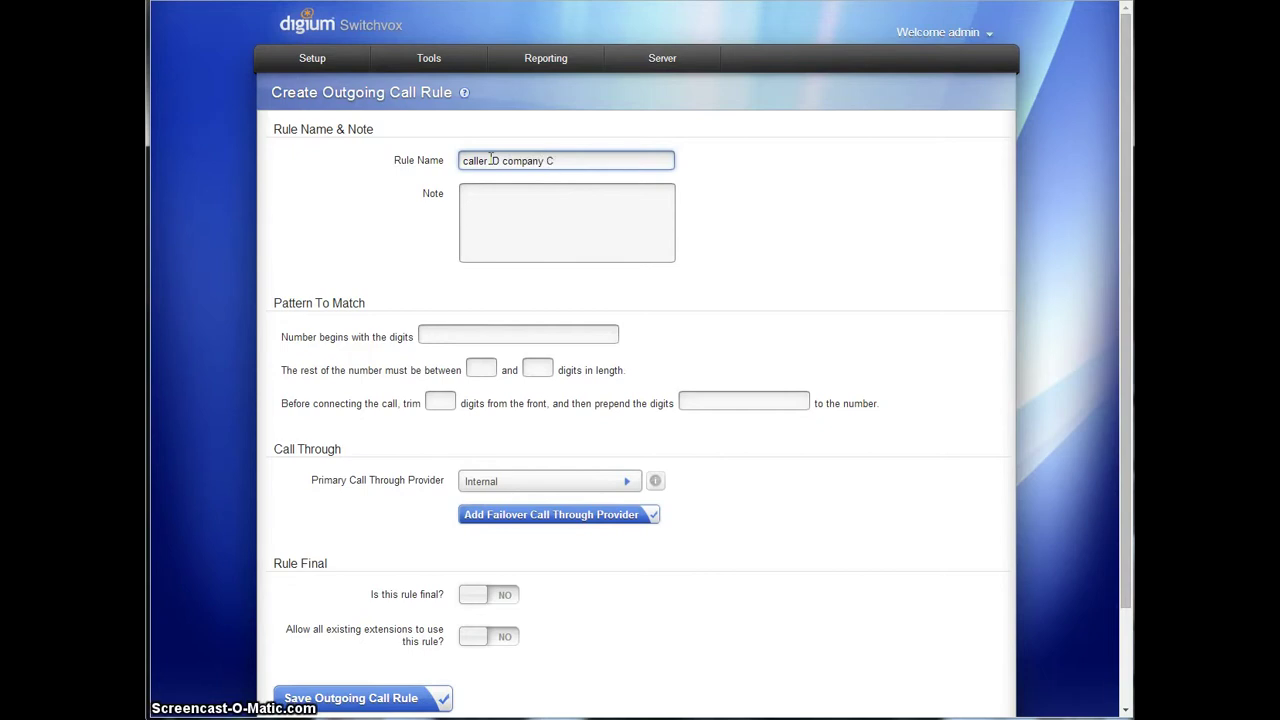
{"action": "left_click", "coordinate": [480, 368]}
{"action": "type", "text": "10"}
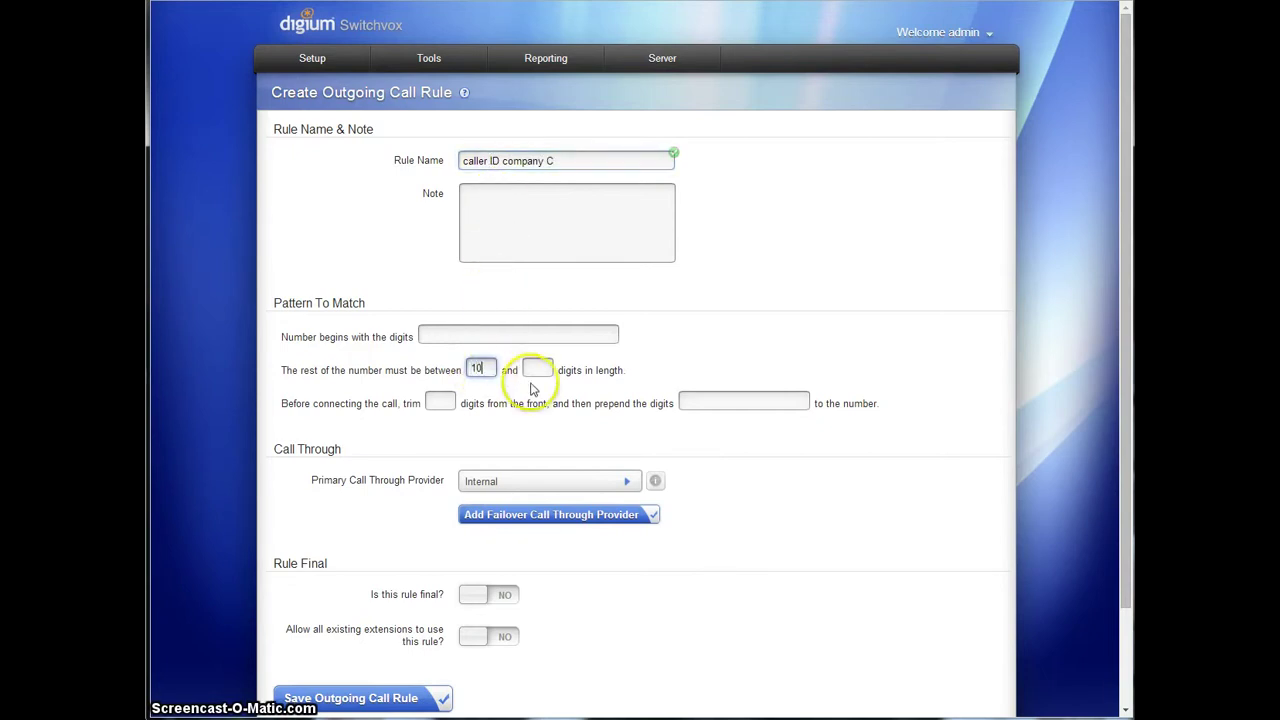
{"action": "left_click", "coordinate": [537, 368]}
{"action": "type", "text": "10"}
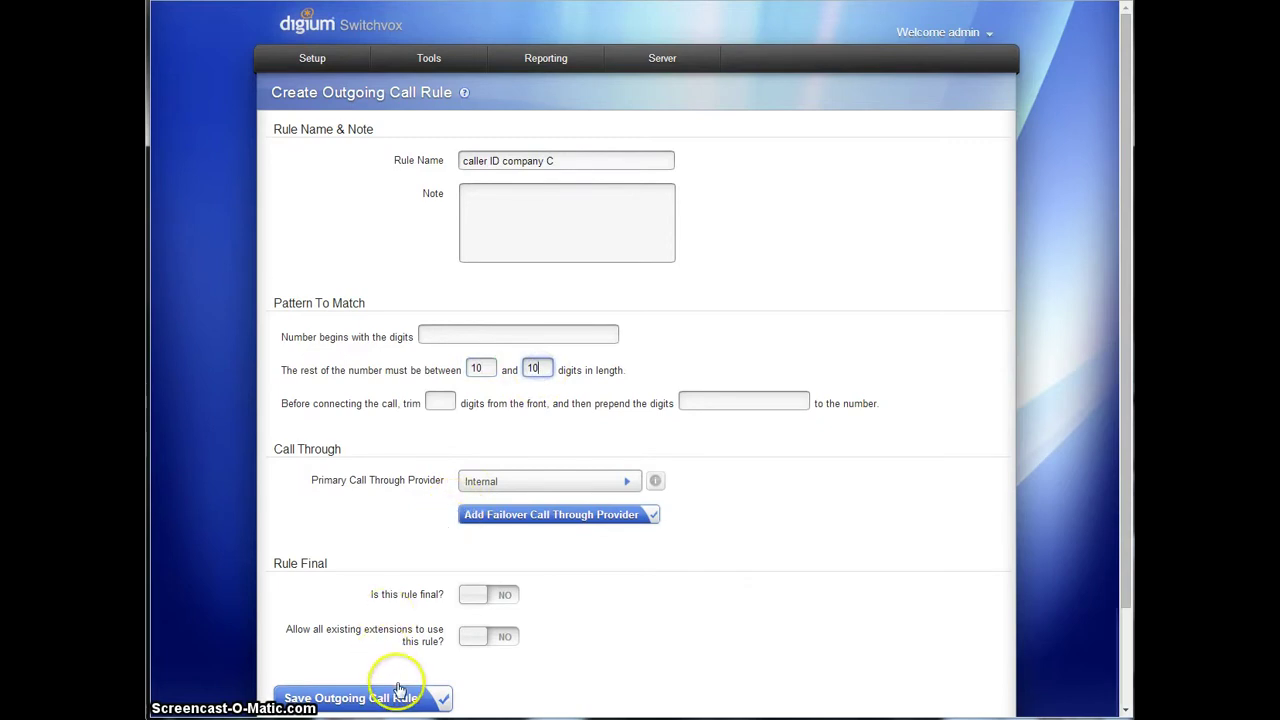
{"action": "left_click", "coordinate": [400, 698]}
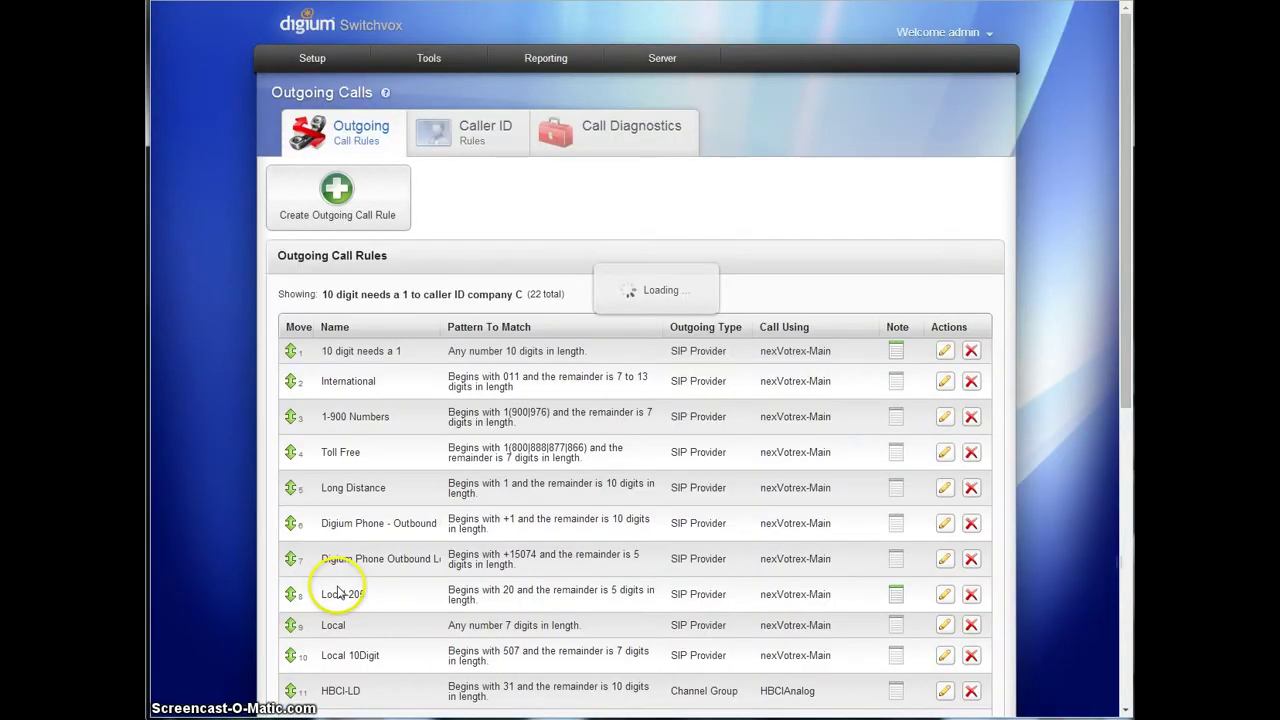
{"action": "scroll", "coordinate": [339, 590], "scroll_direction": "down", "scroll_amount": 5}
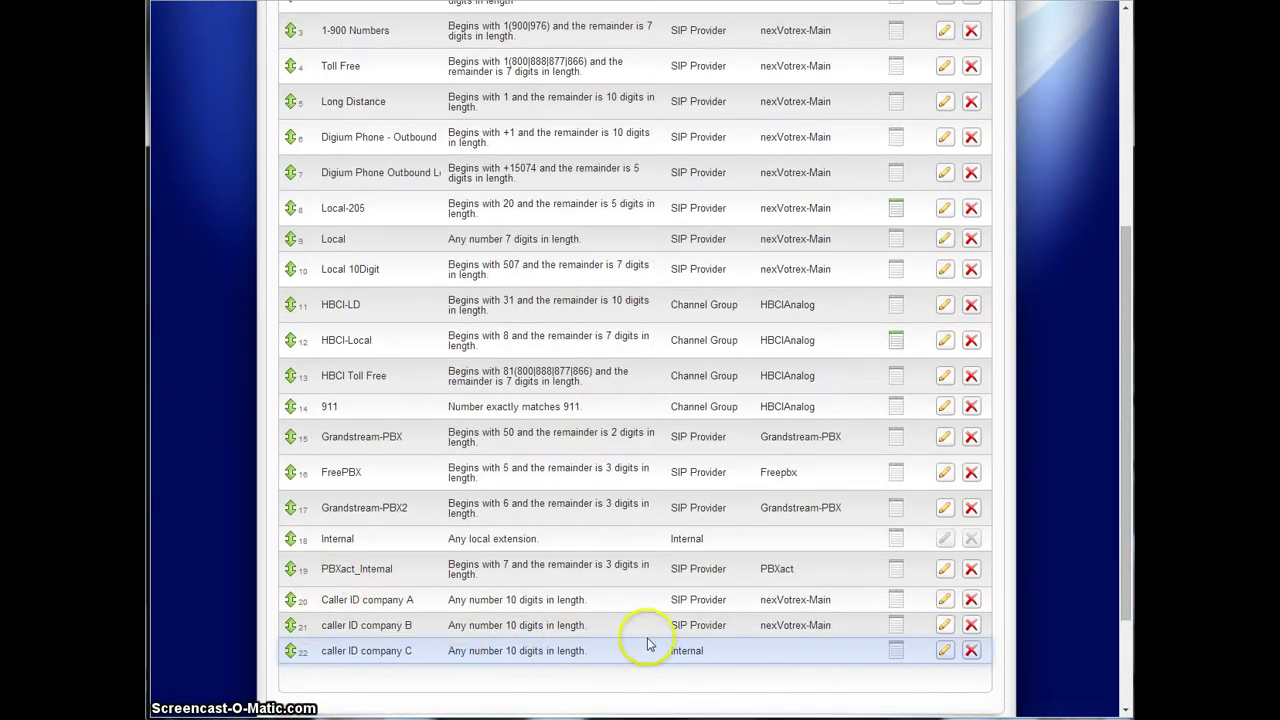
Set nexVotrex-Main as the primary call-through provider of the "caller ID company C" rule and save the rule.
{"action": "left_click", "coordinate": [944, 651]}
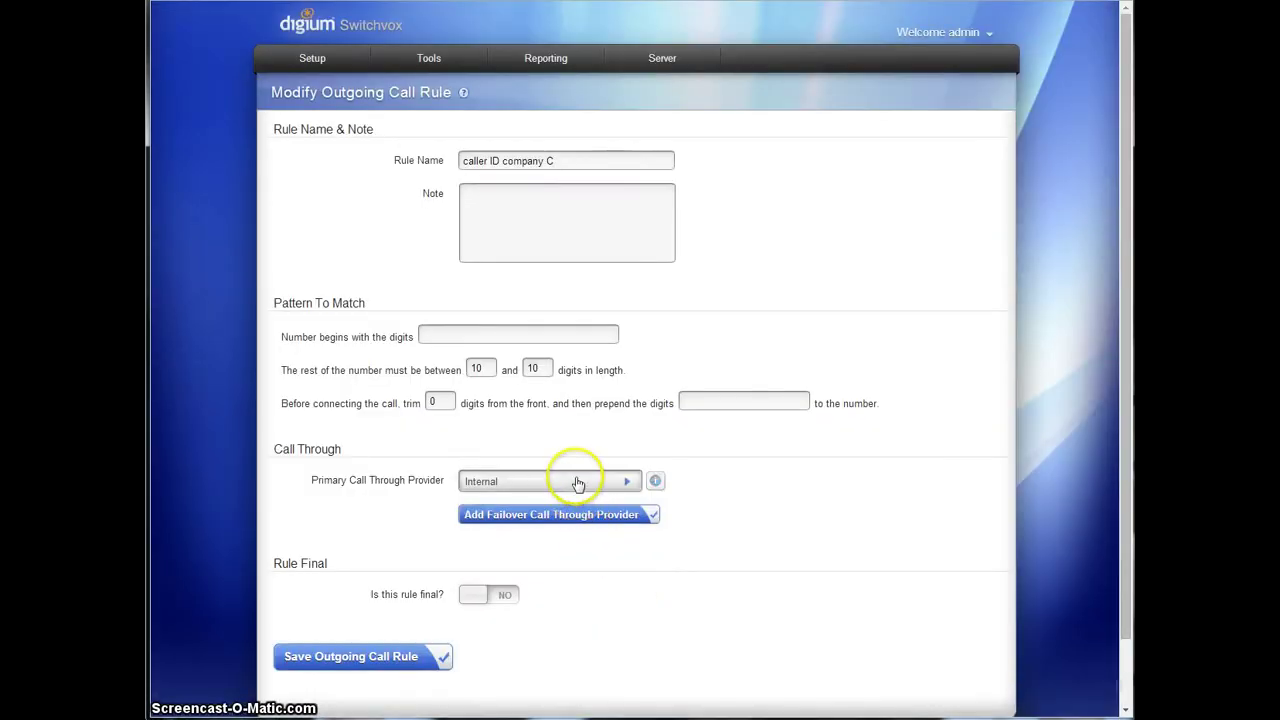
{"action": "left_click", "coordinate": [571, 482]}
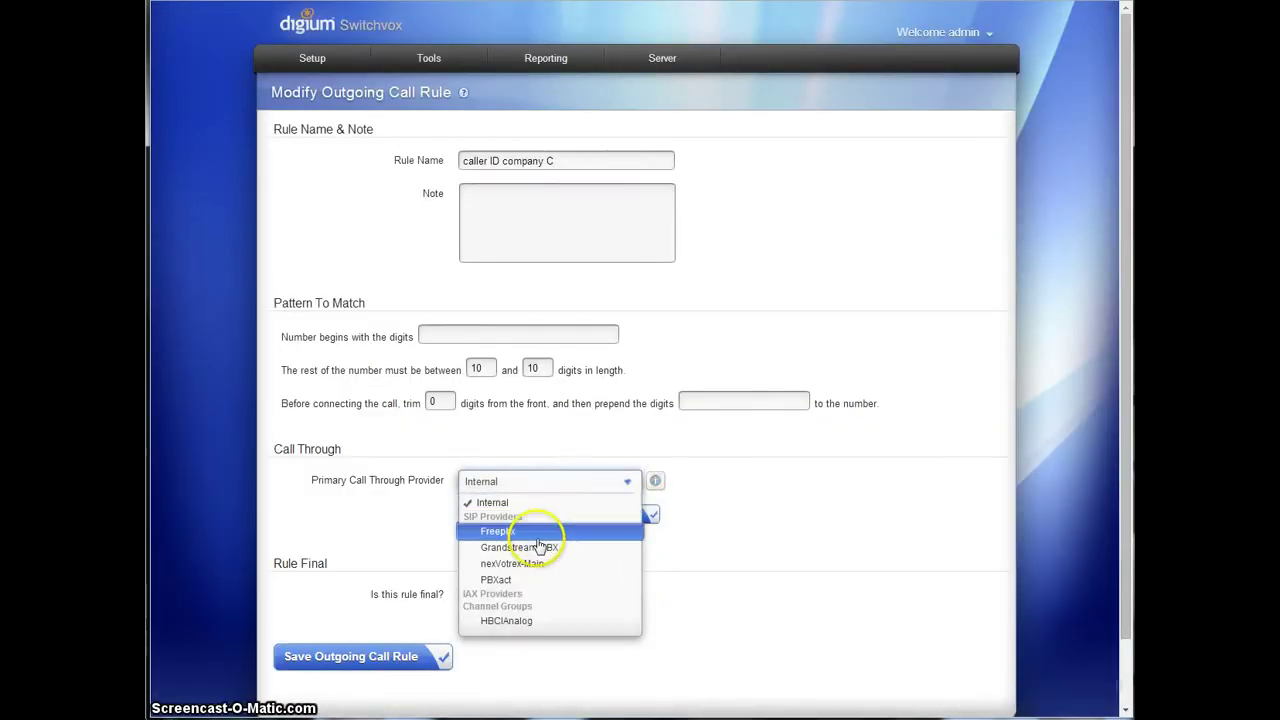
{"action": "left_click", "coordinate": [525, 563]}
{"action": "left_click", "coordinate": [373, 656]}
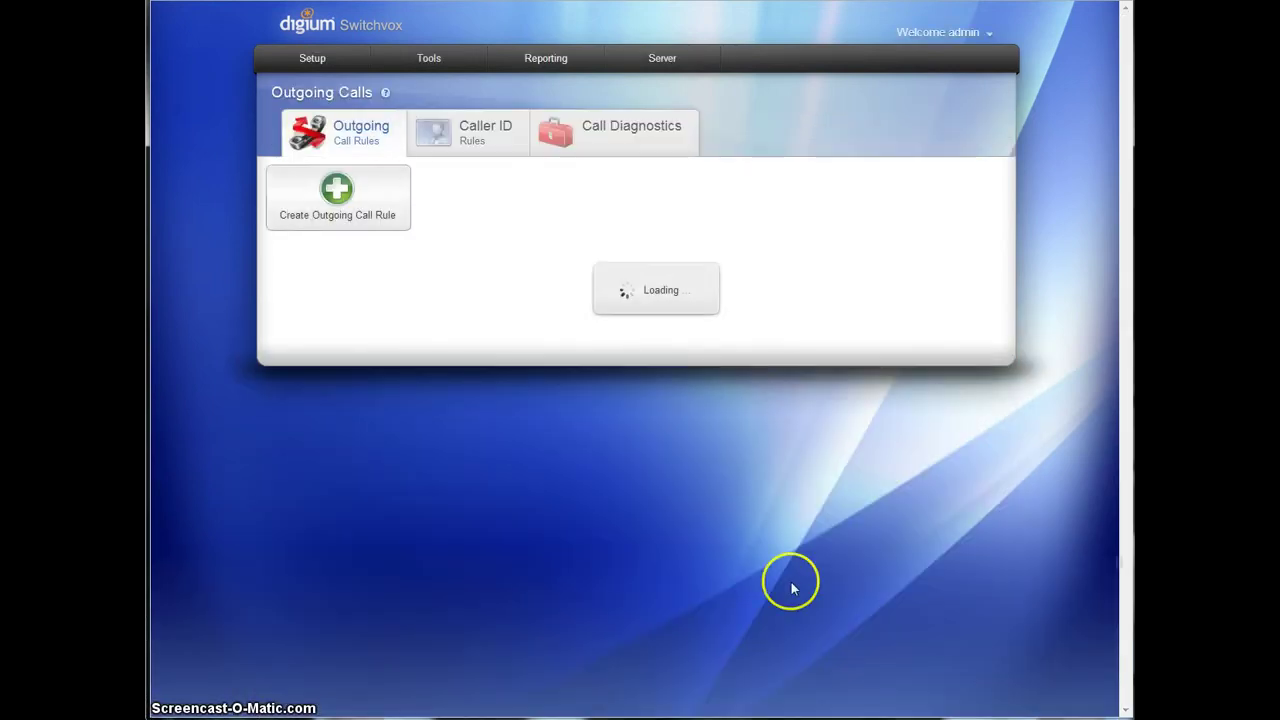
{"action": "scroll", "coordinate": [590, 518], "scroll_direction": "down", "scroll_amount": 3}
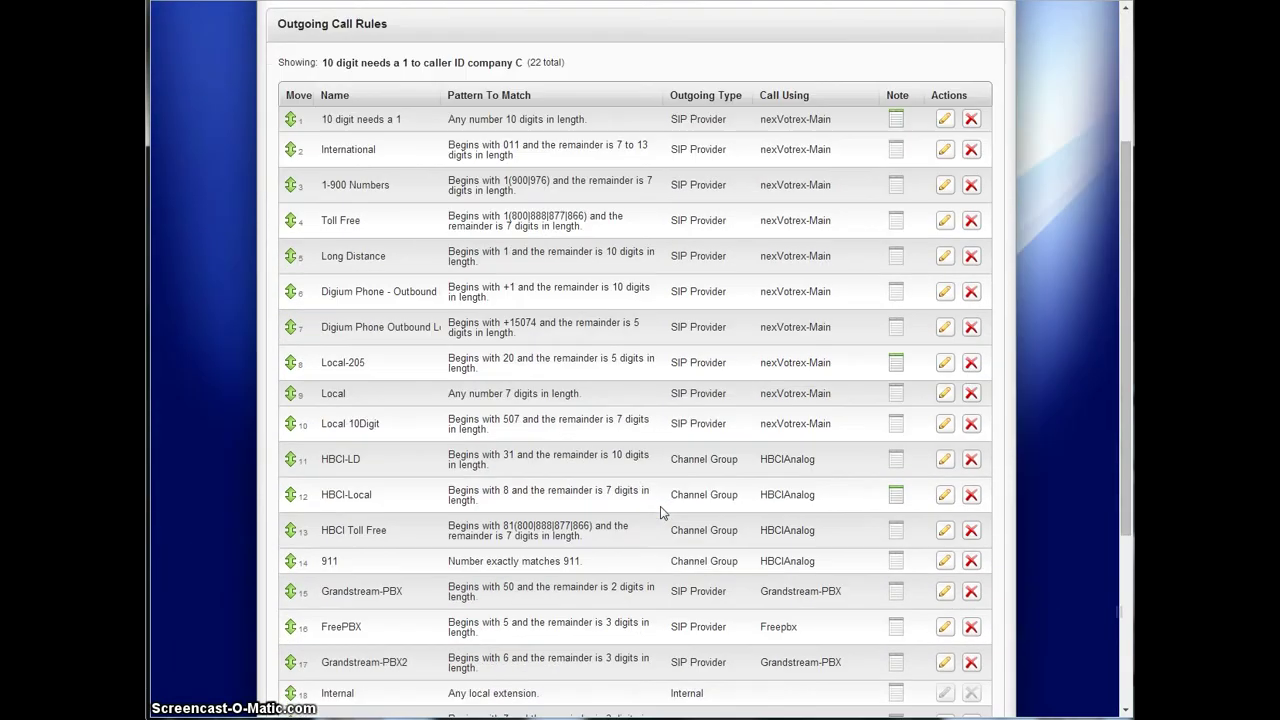
{"action": "scroll", "coordinate": [660, 512], "scroll_direction": "down", "scroll_amount": 1}
{"action": "scroll", "coordinate": [650, 514], "scroll_direction": "down", "scroll_amount": 1}
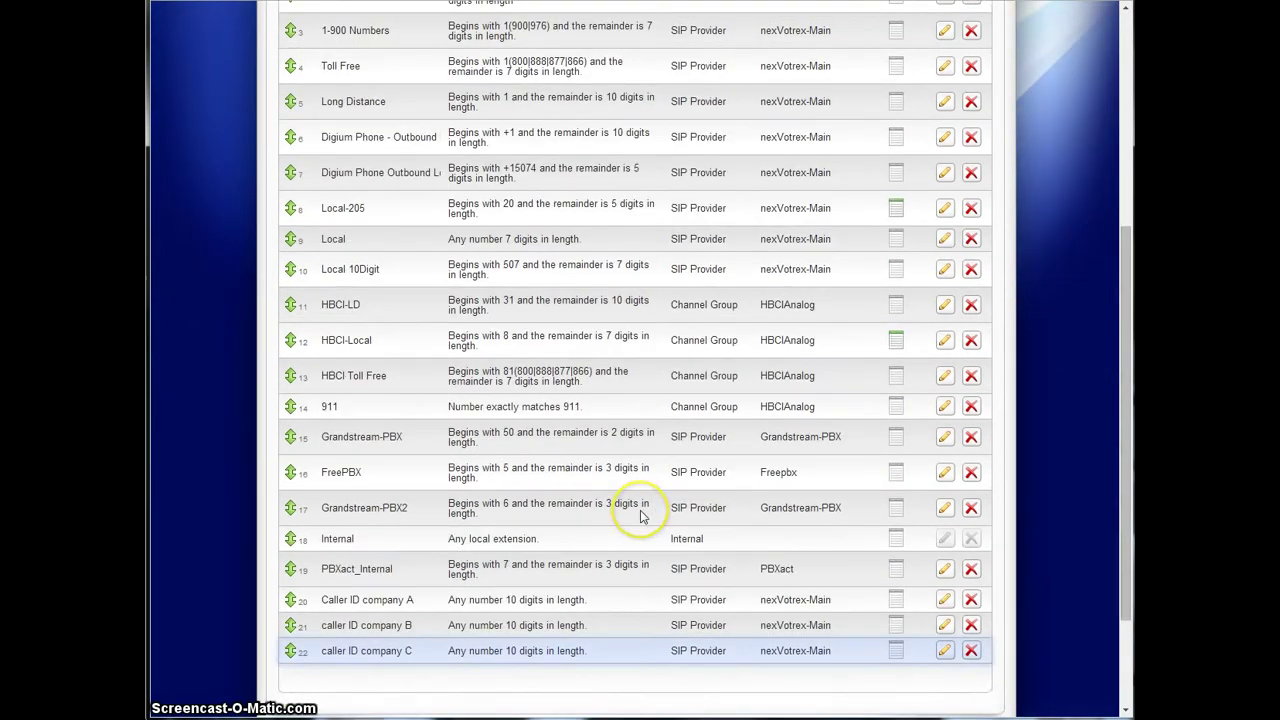
Start a single caller ID rule in the outgoing caller ID rules and apply it to the All Extensions group.
{"action": "scroll", "coordinate": [641, 513], "scroll_direction": "up", "scroll_amount": 4}
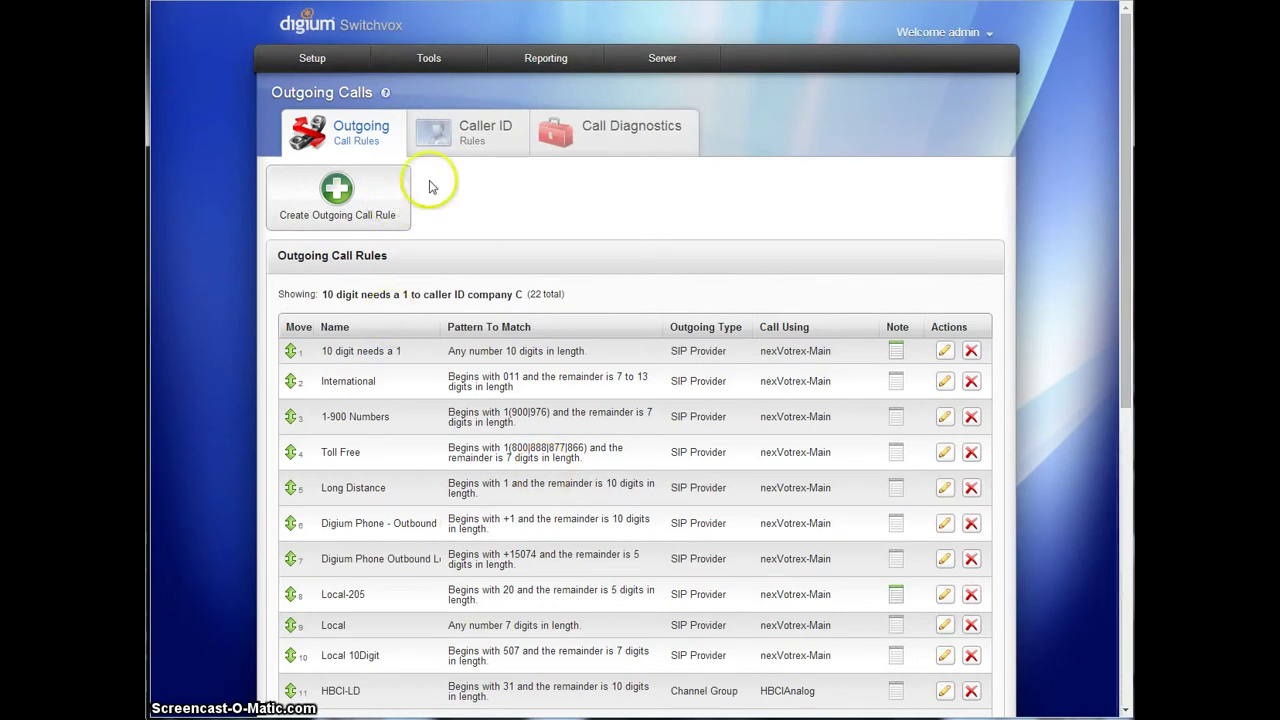
{"action": "left_click", "coordinate": [490, 150]}
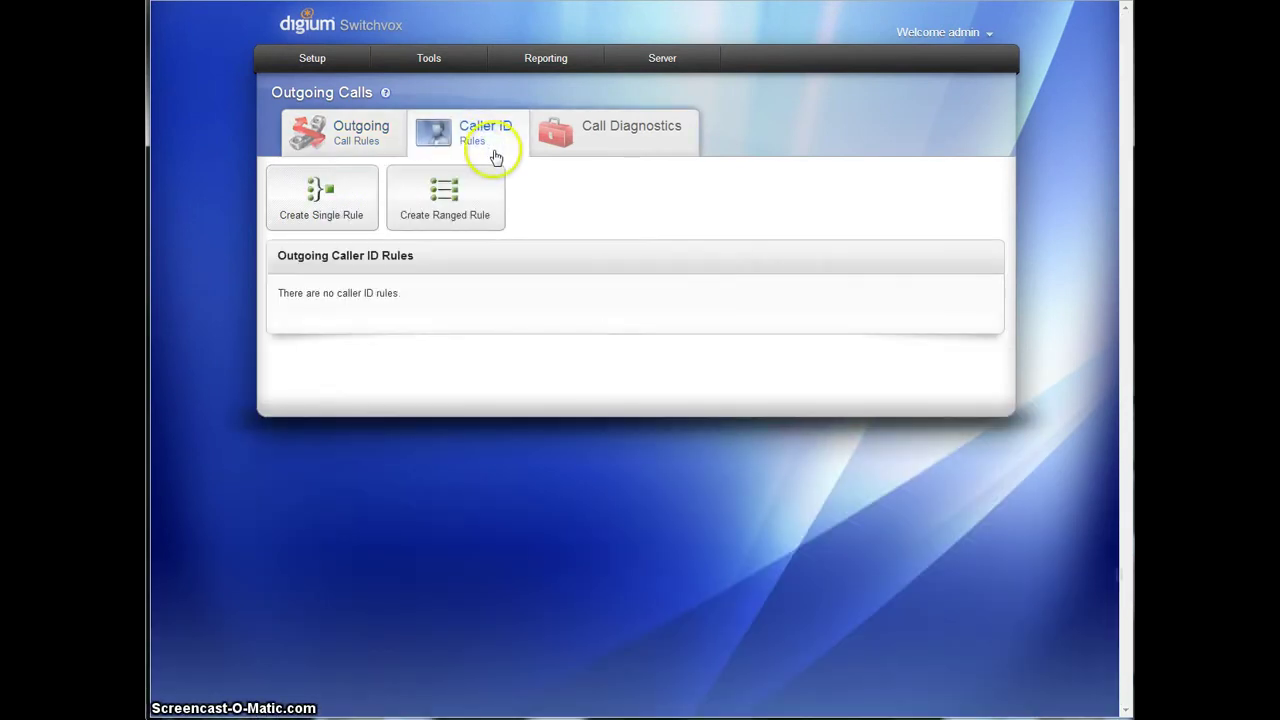
{"action": "left_click", "coordinate": [312, 218]}
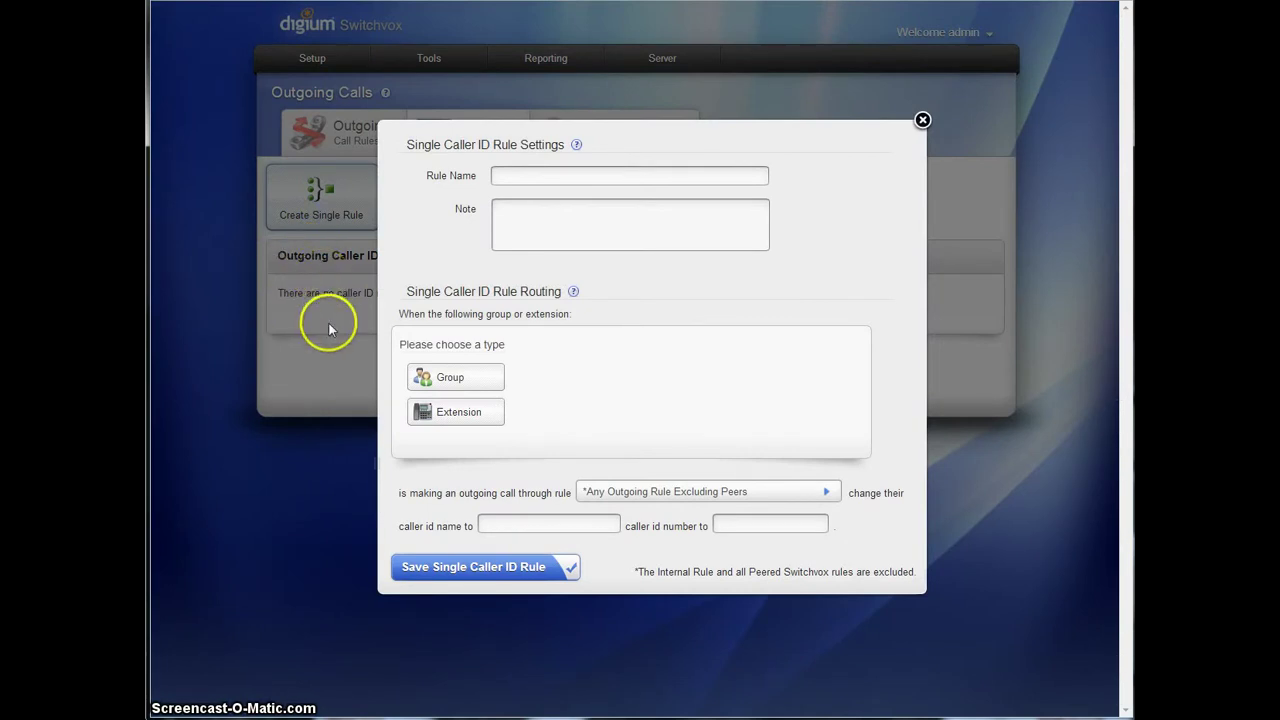
{"action": "left_click", "coordinate": [456, 378]}
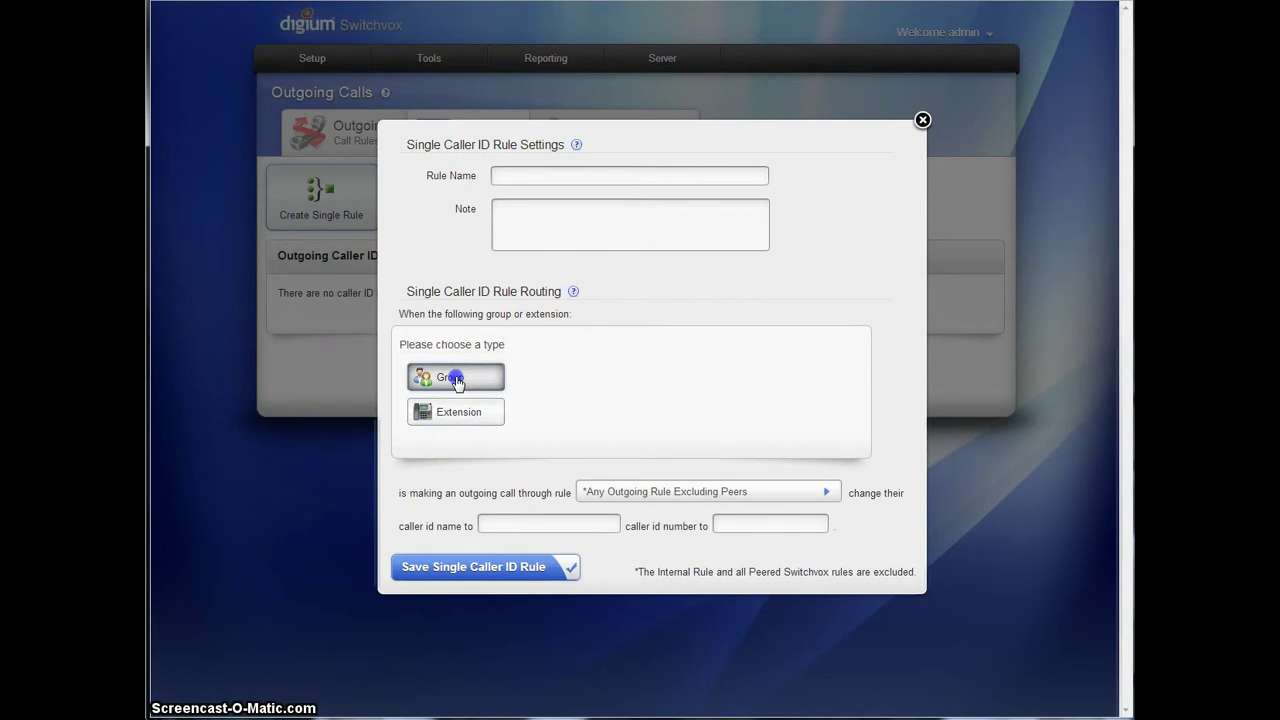
{"action": "left_click", "coordinate": [515, 374]}
{"action": "type", "text": "a"}
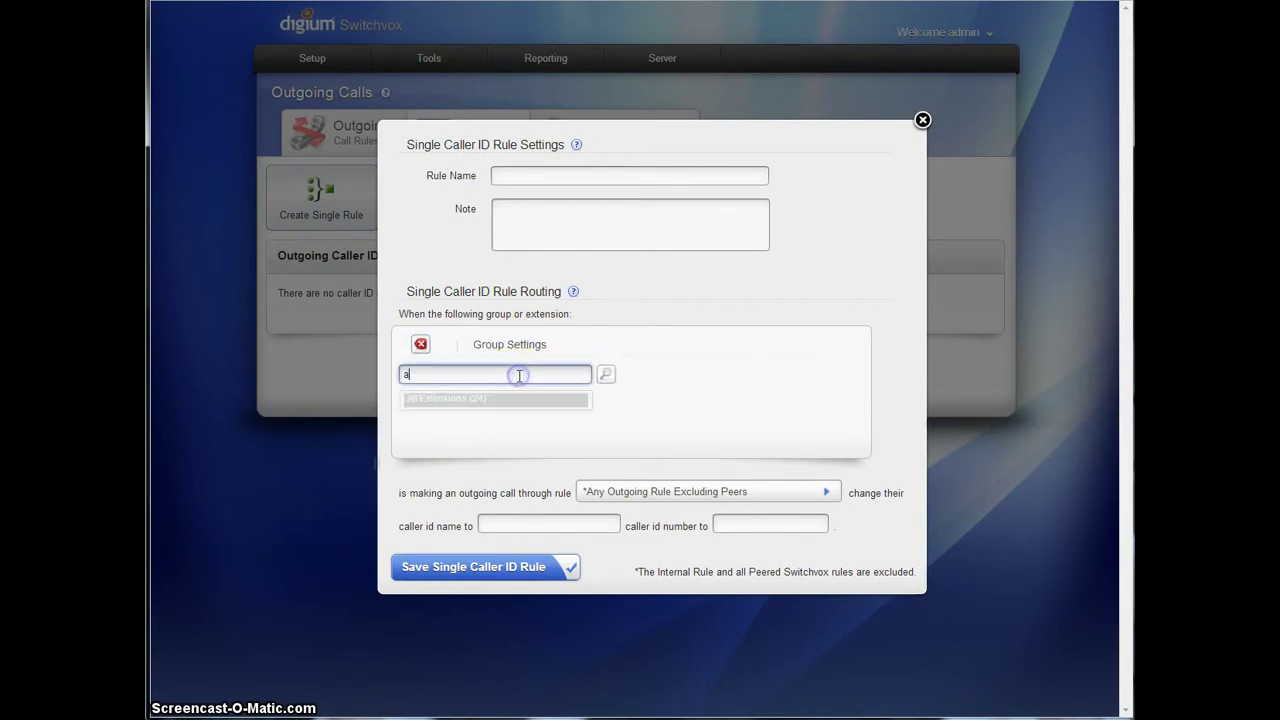
{"action": "left_click", "coordinate": [485, 400]}
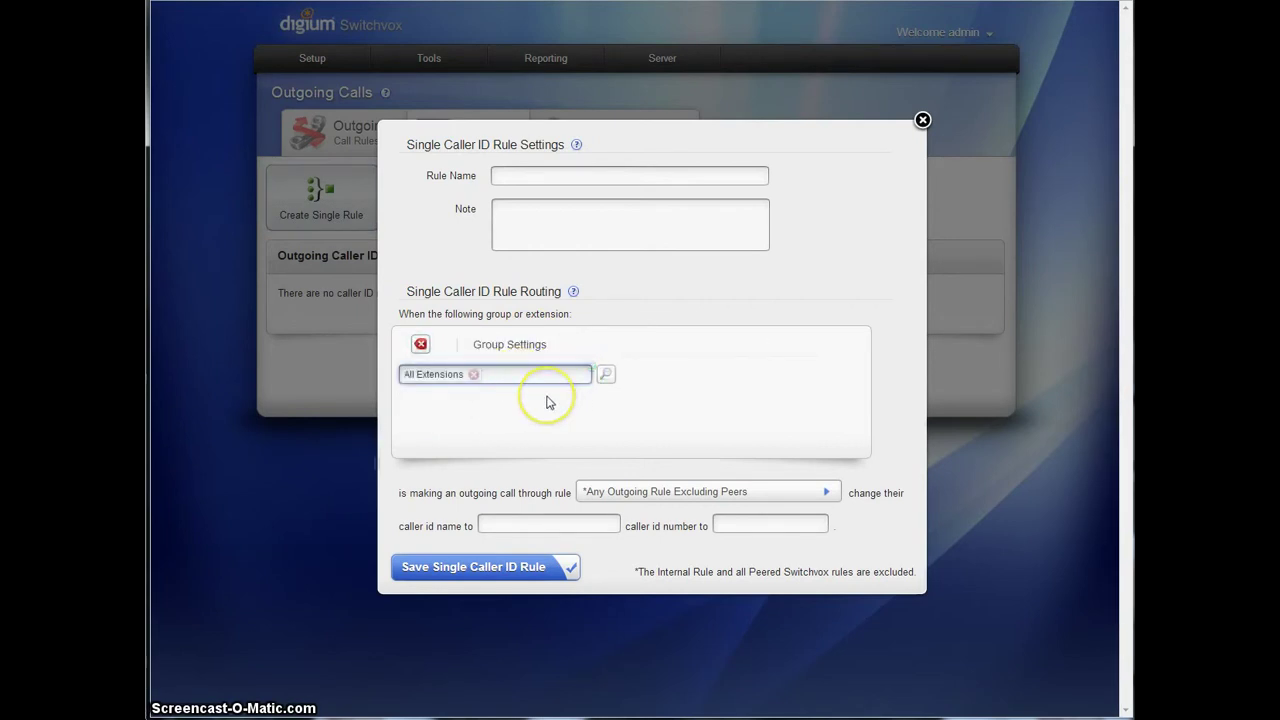
Name the caller ID rule "CID Company A Rule" and tie it to the "Caller ID company A" outgoing rule.
{"action": "left_click", "coordinate": [562, 175]}
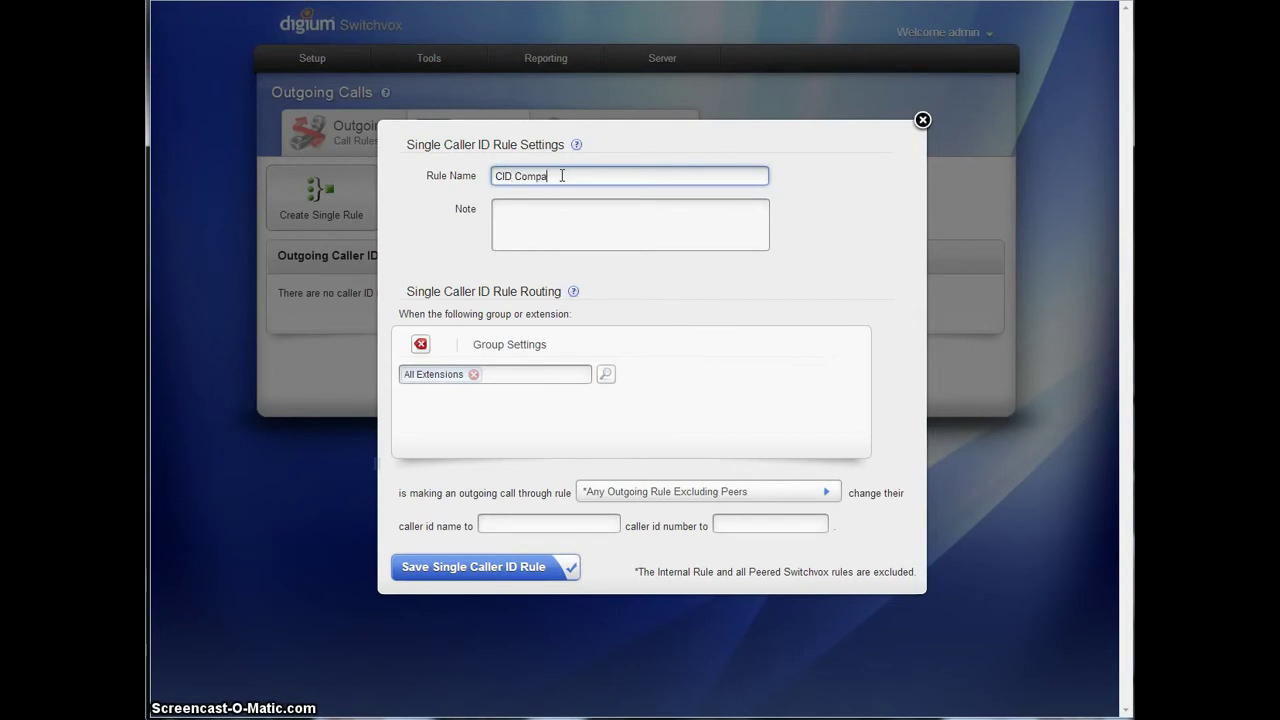
{"action": "type", "text": "A Rule"}
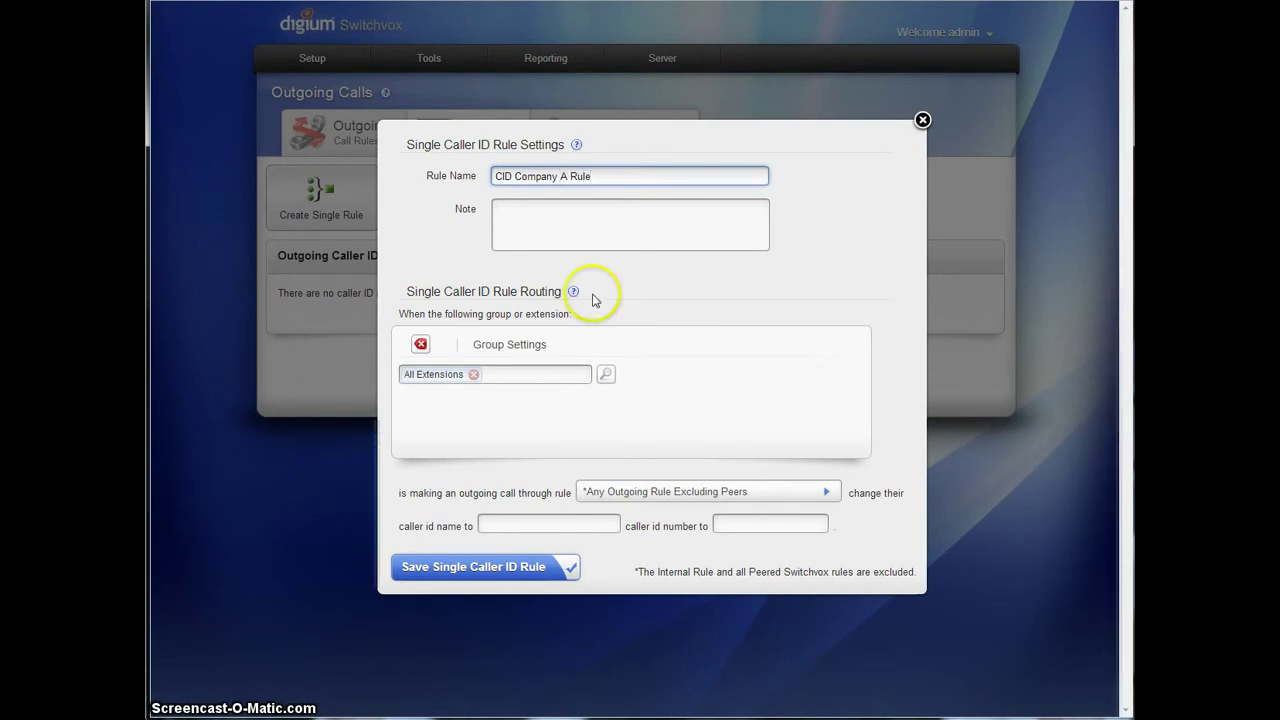
{"action": "left_click", "coordinate": [712, 493]}
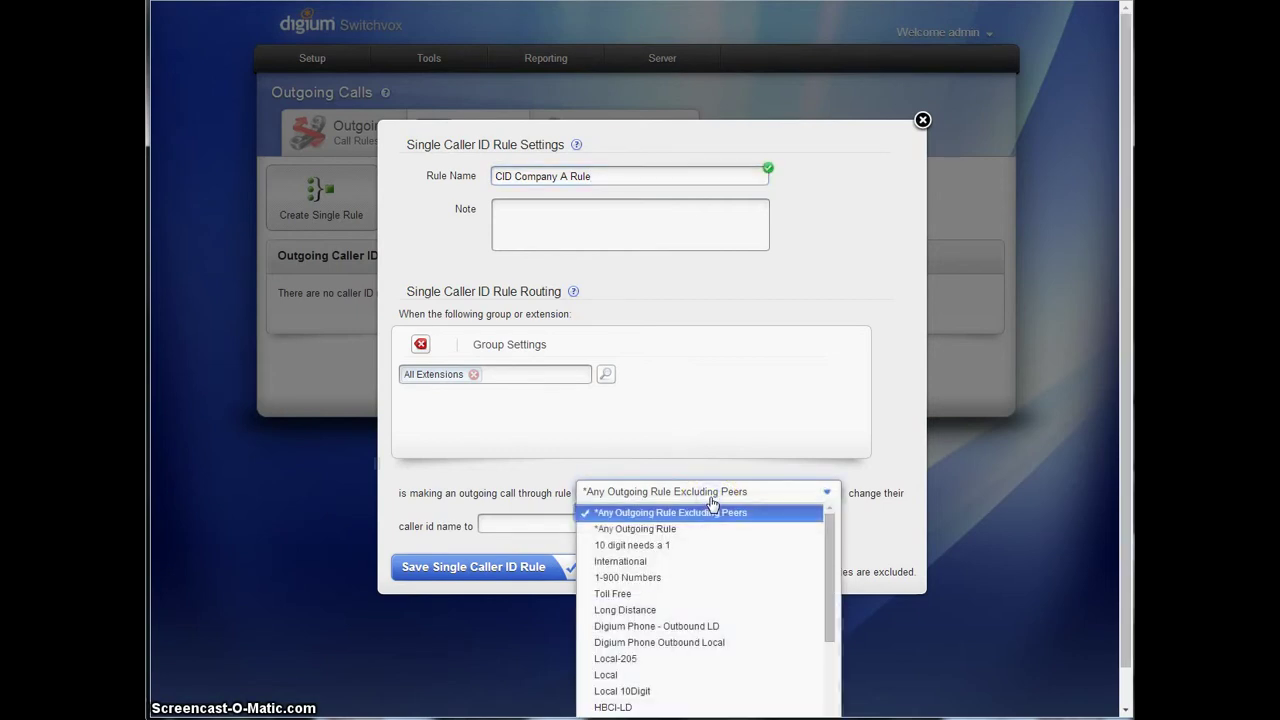
{"action": "left_click", "coordinate": [522, 504]}
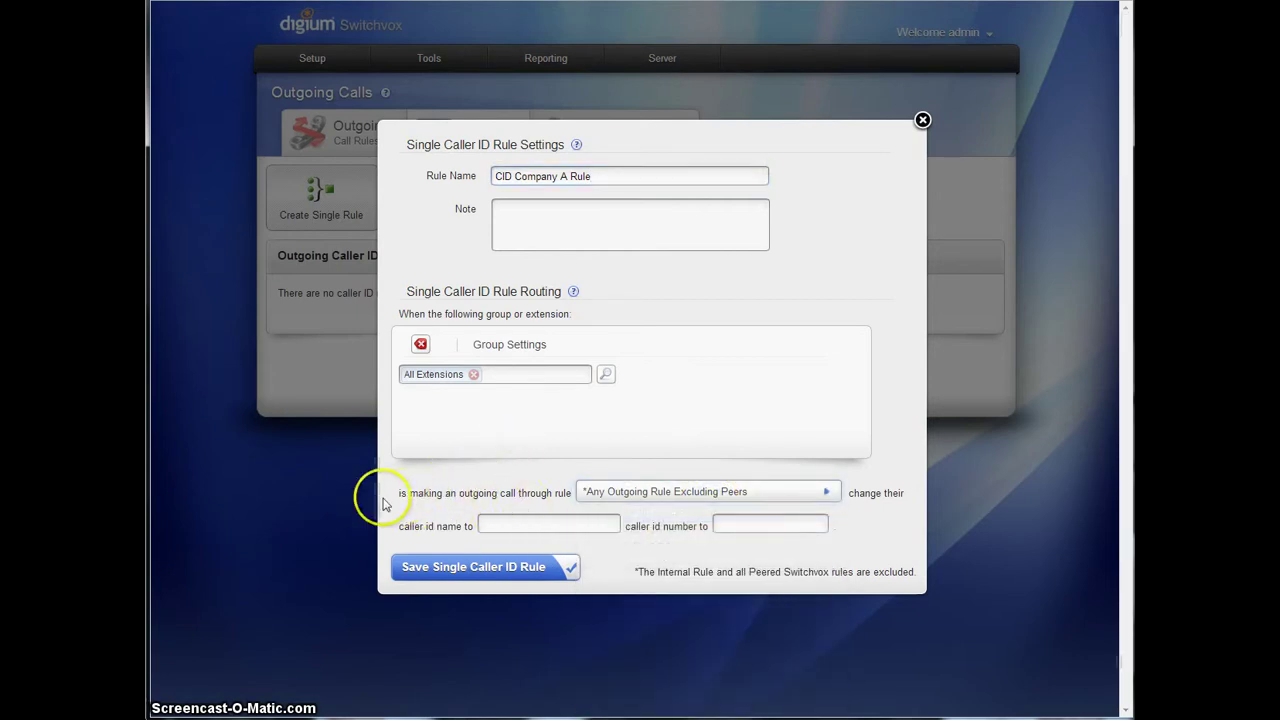
{"action": "left_click", "coordinate": [635, 491]}
{"action": "scroll", "coordinate": [680, 567], "scroll_direction": "down", "scroll_amount": 10}
{"action": "scroll", "coordinate": [680, 567], "scroll_direction": "down", "scroll_amount": 2}
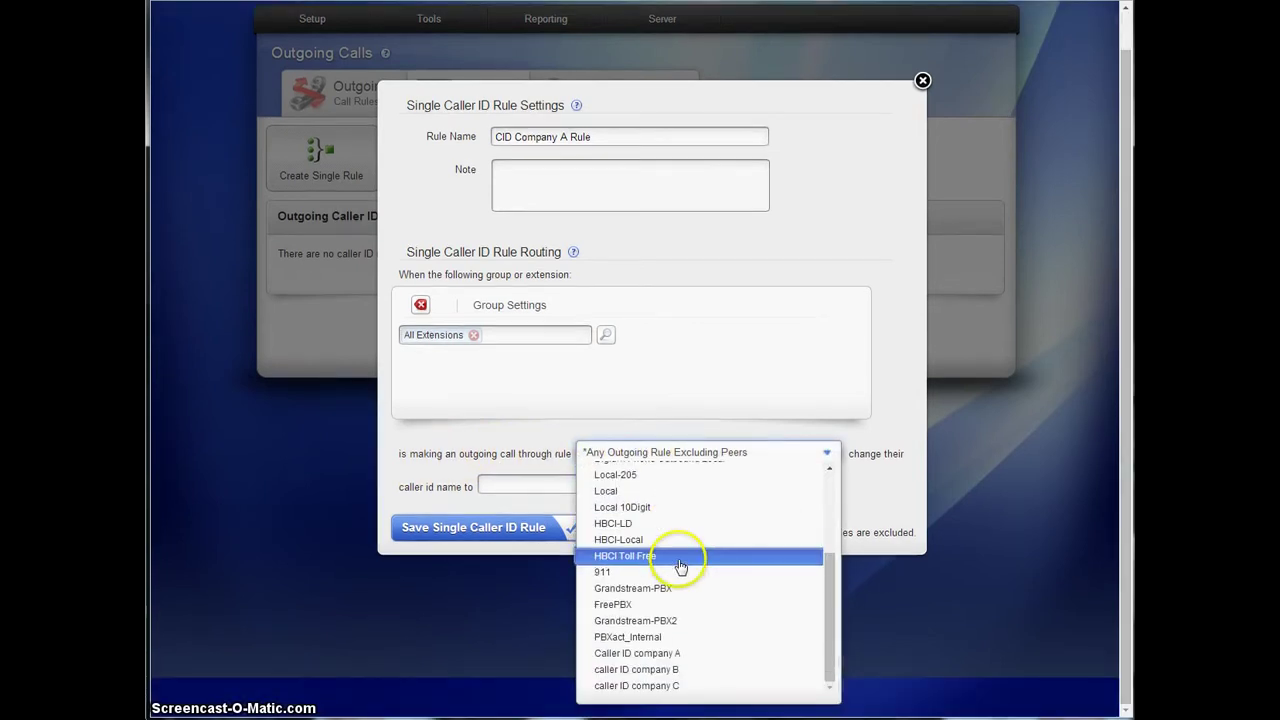
{"action": "left_click", "coordinate": [648, 655]}
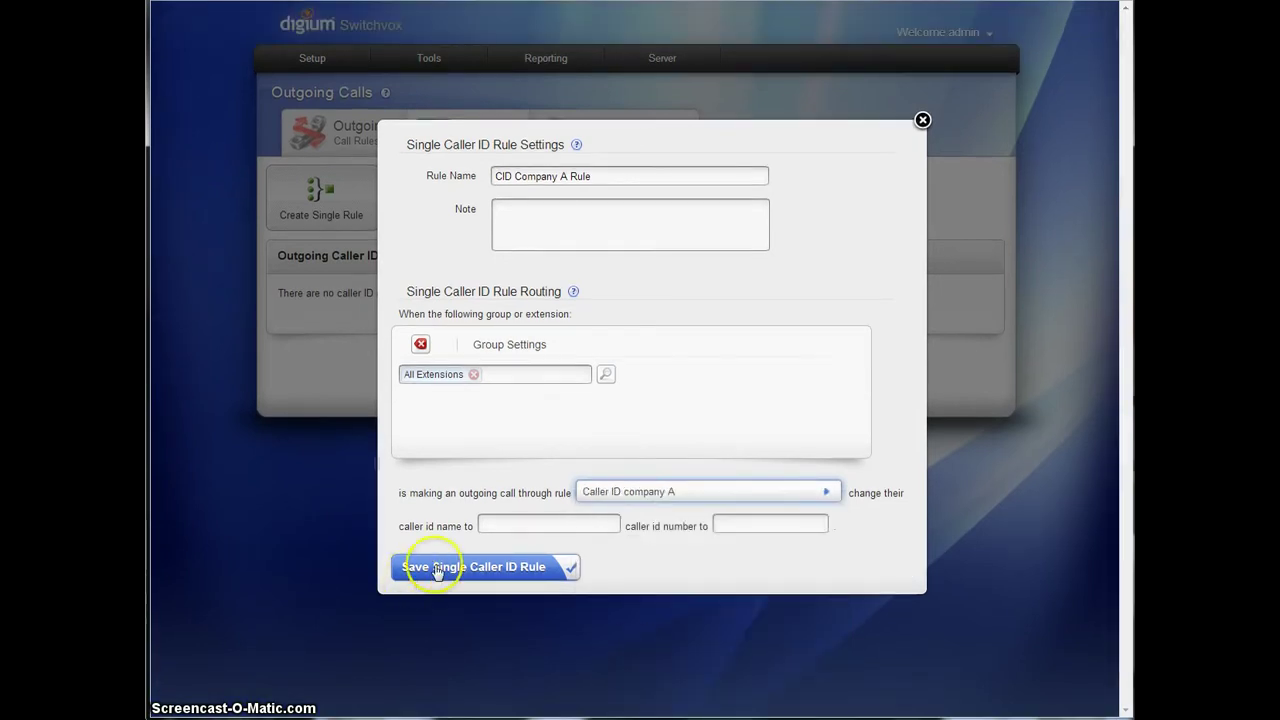
Set the caller ID name to "My Company", enter company A's caller ID number from the TextPad notes, and save the rule.
{"action": "left_click", "coordinate": [519, 524]}
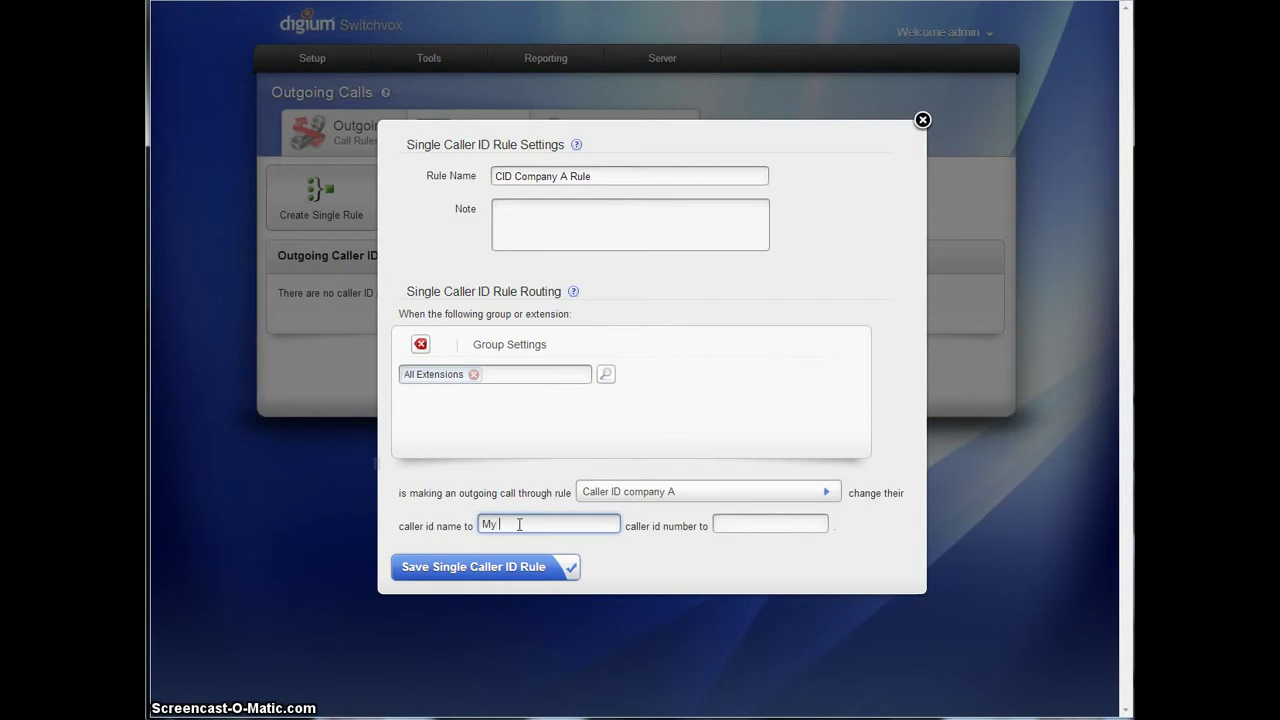
{"action": "key", "text": "Tab"}
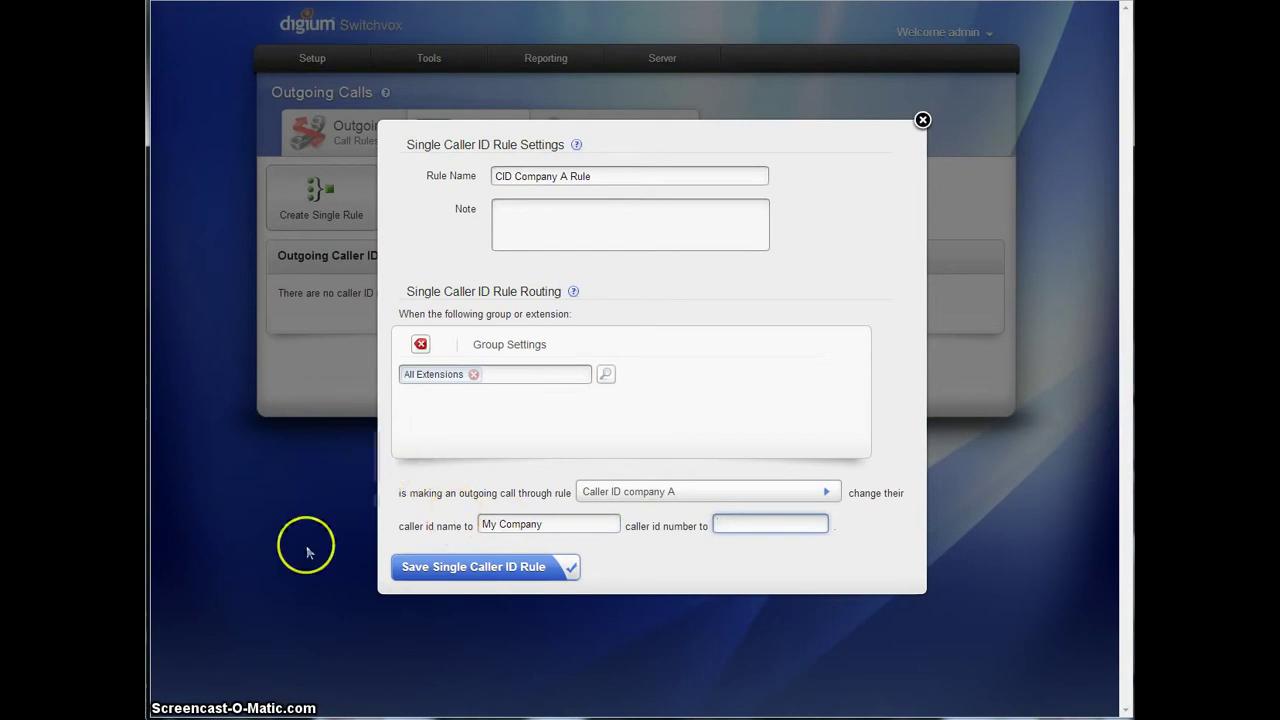
{"action": "key", "text": "alt+Tab"}
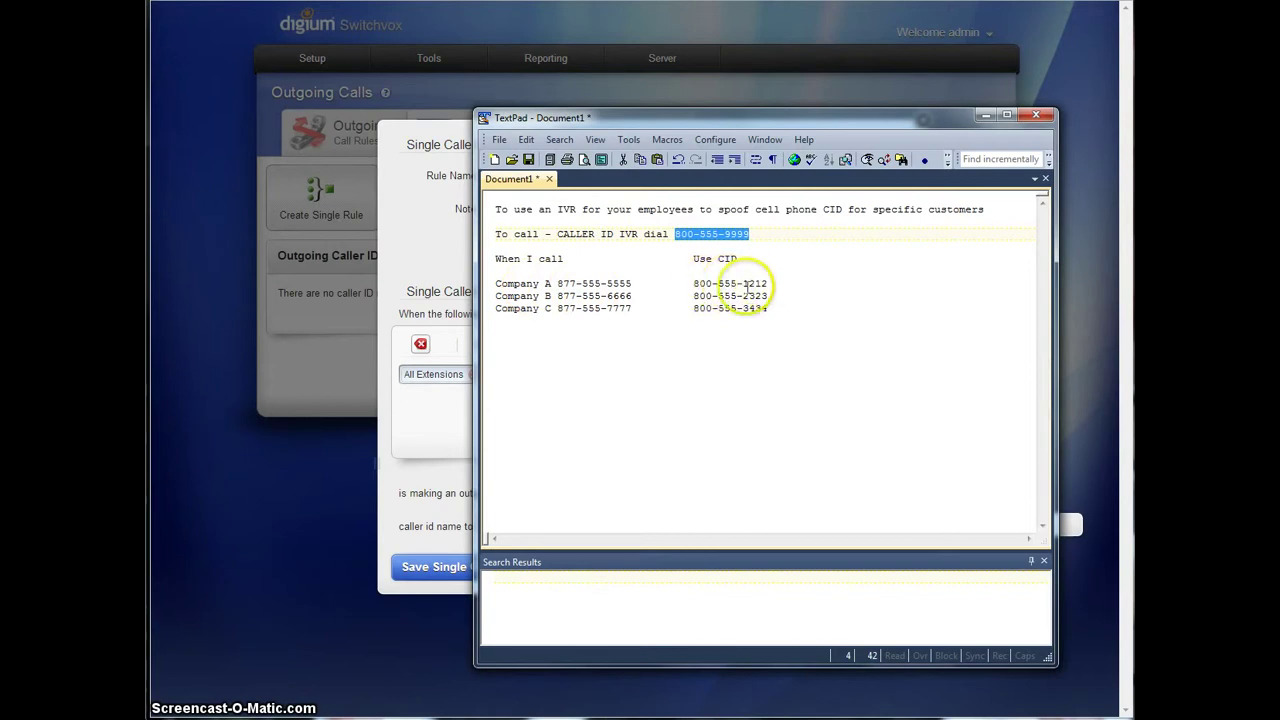
{"action": "left_click", "coordinate": [430, 477]}
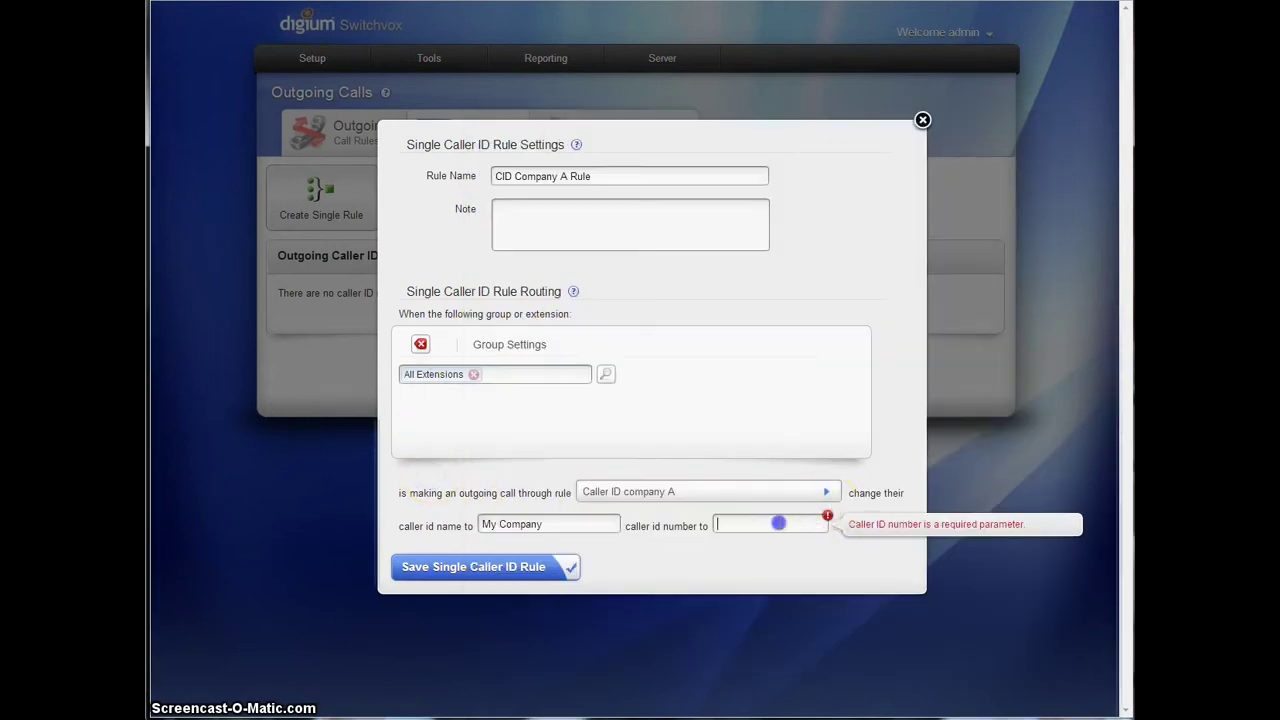
{"action": "left_click", "coordinate": [776, 523]}
{"action": "type", "text": "800"}
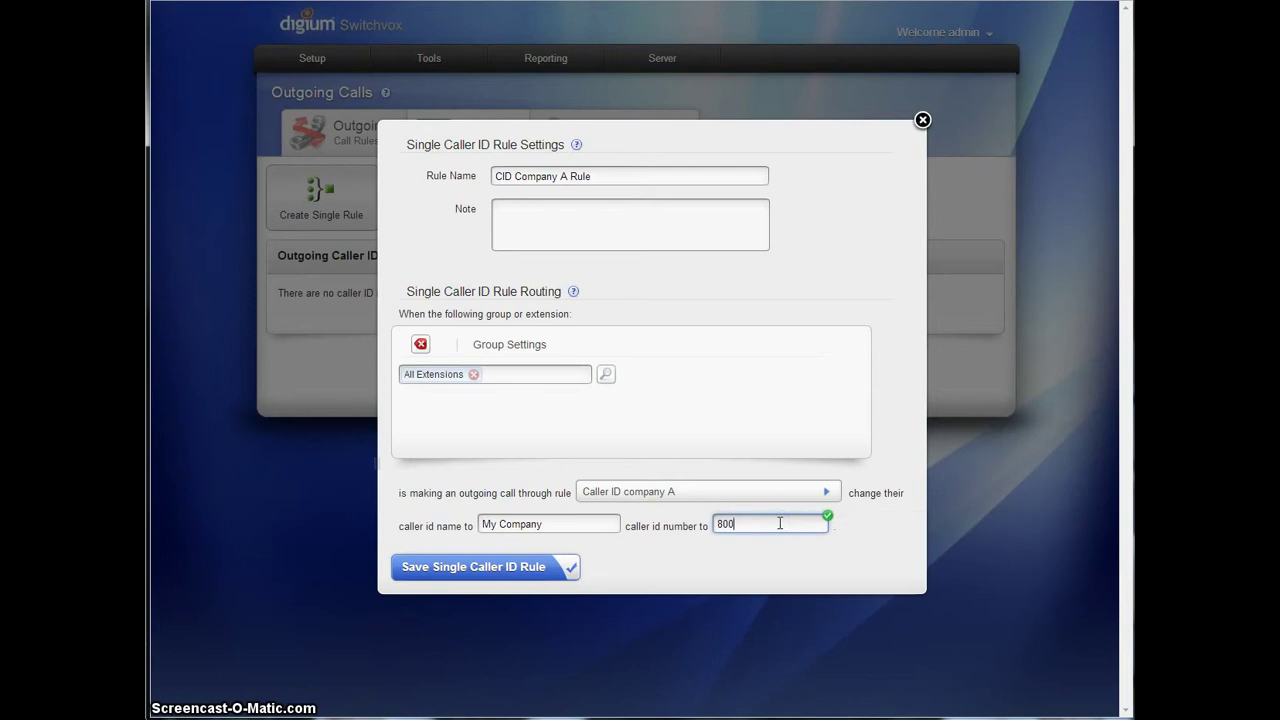
{"action": "type", "text": "5551212"}
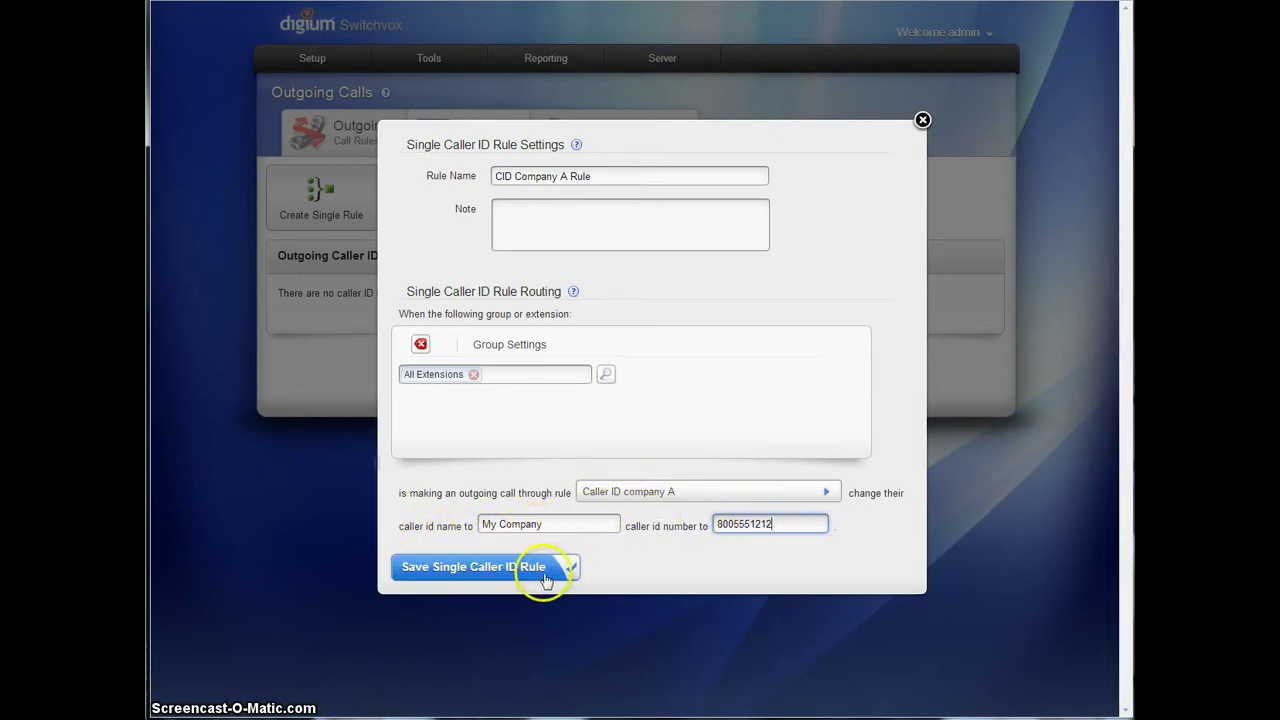
{"action": "left_click", "coordinate": [492, 572]}
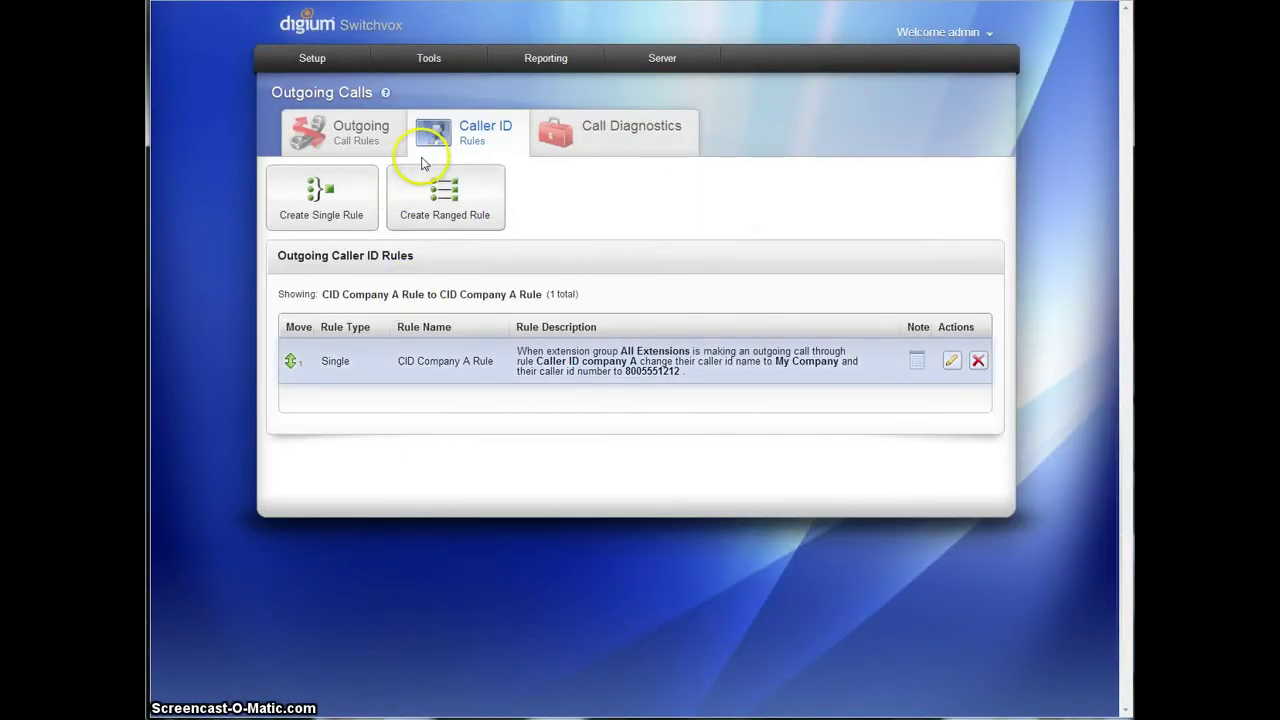
Start another single caller ID rule named "CID Company B Rule".
{"action": "left_click", "coordinate": [330, 211]}
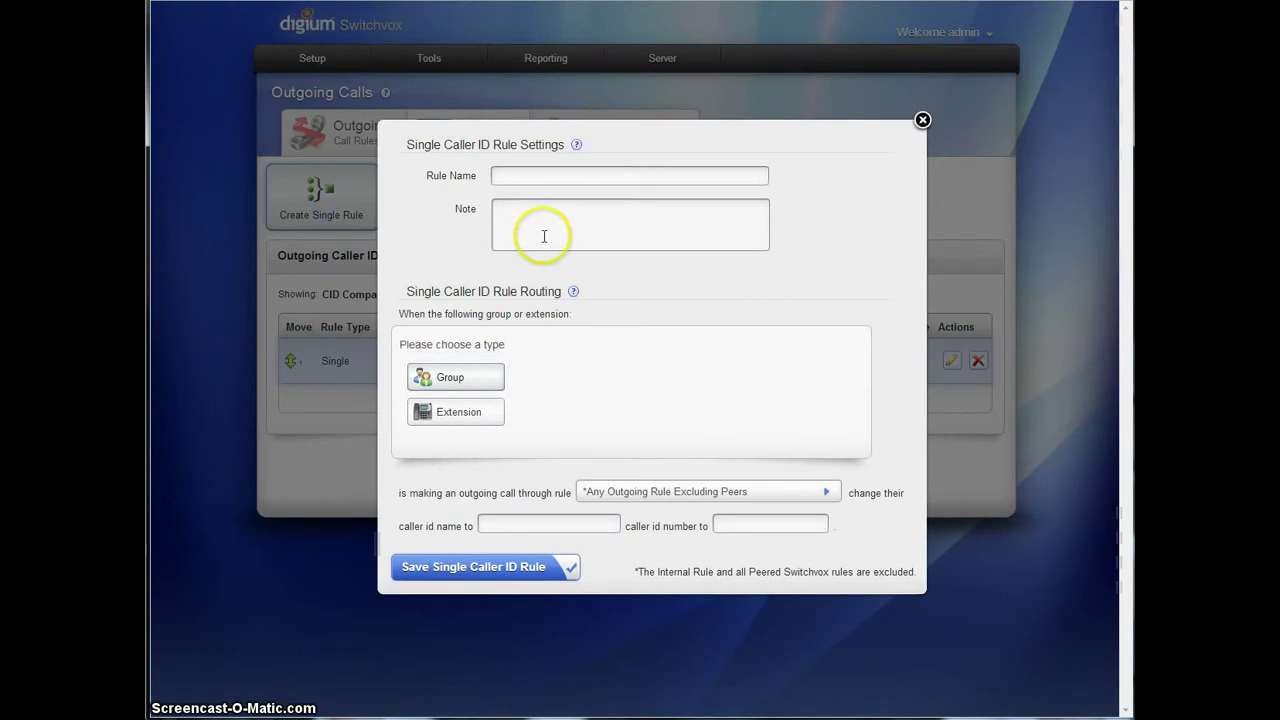
{"action": "left_click", "coordinate": [590, 178]}
{"action": "left_click", "coordinate": [590, 178]}
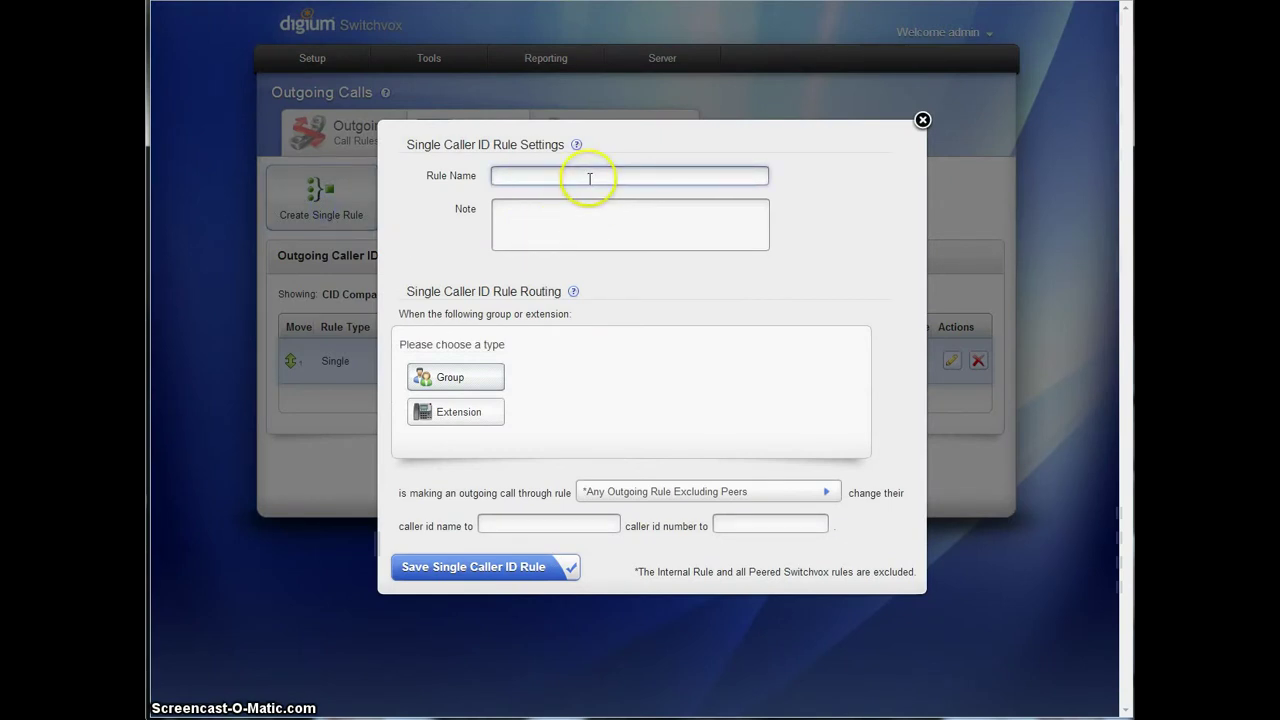
{"action": "key", "text": "BackSpace"}
{"action": "key", "text": "BackSpace"}
{"action": "type", "text": "CID Company B Rule"}
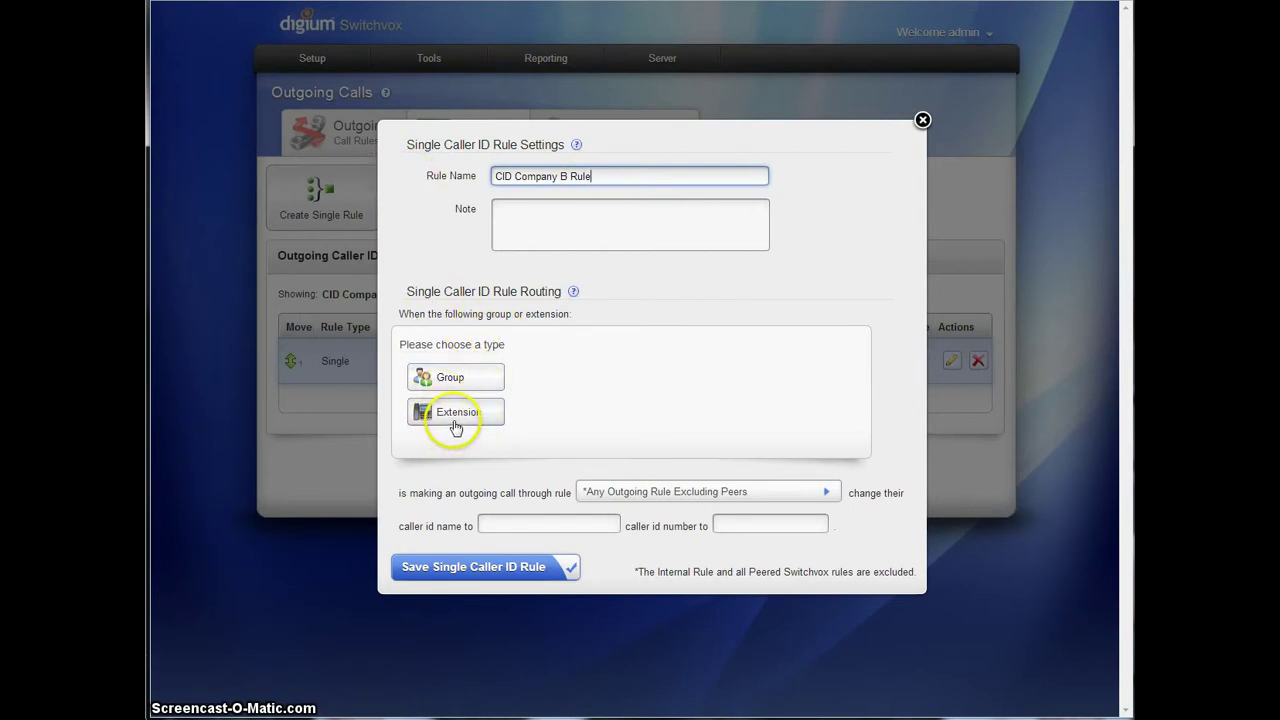
Apply the company B caller ID rule to the All Extensions group calling through the "caller ID company B" outgoing rule.
{"action": "left_click", "coordinate": [465, 388]}
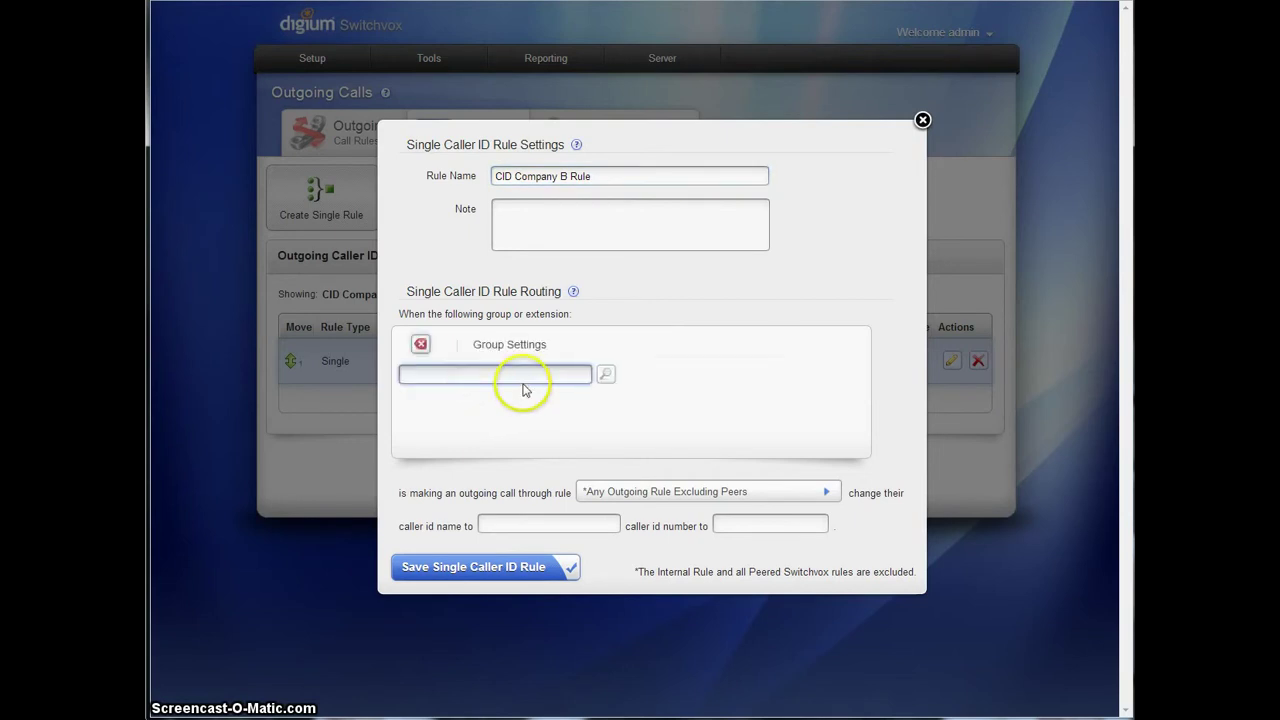
{"action": "type", "text": "all"}
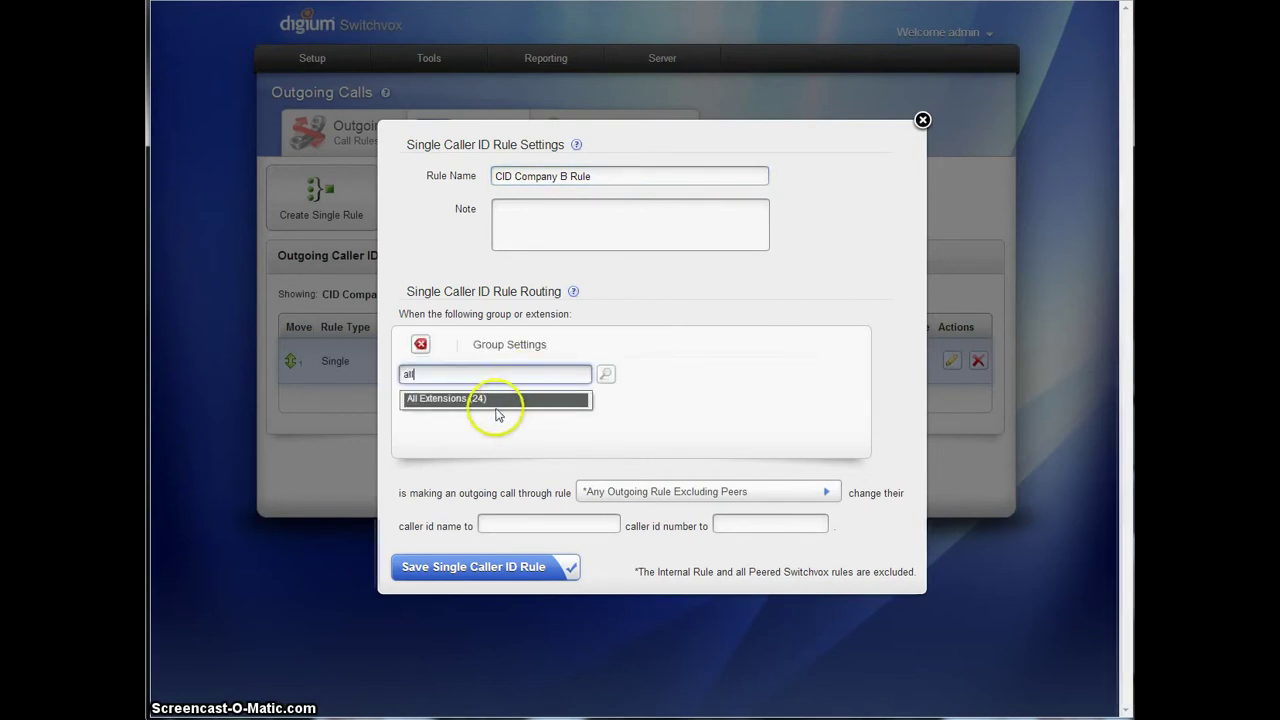
{"action": "left_click", "coordinate": [493, 401]}
{"action": "left_click", "coordinate": [737, 490]}
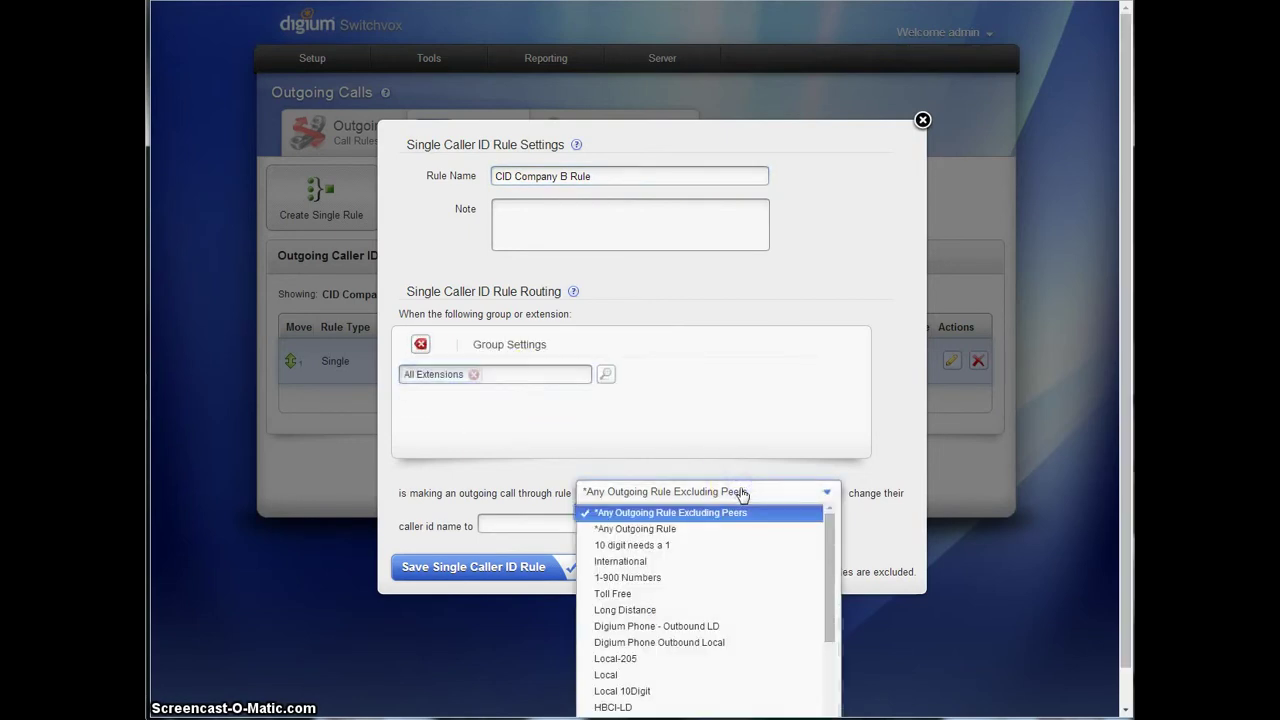
{"action": "scroll", "coordinate": [717, 549], "scroll_direction": "down", "scroll_amount": 3}
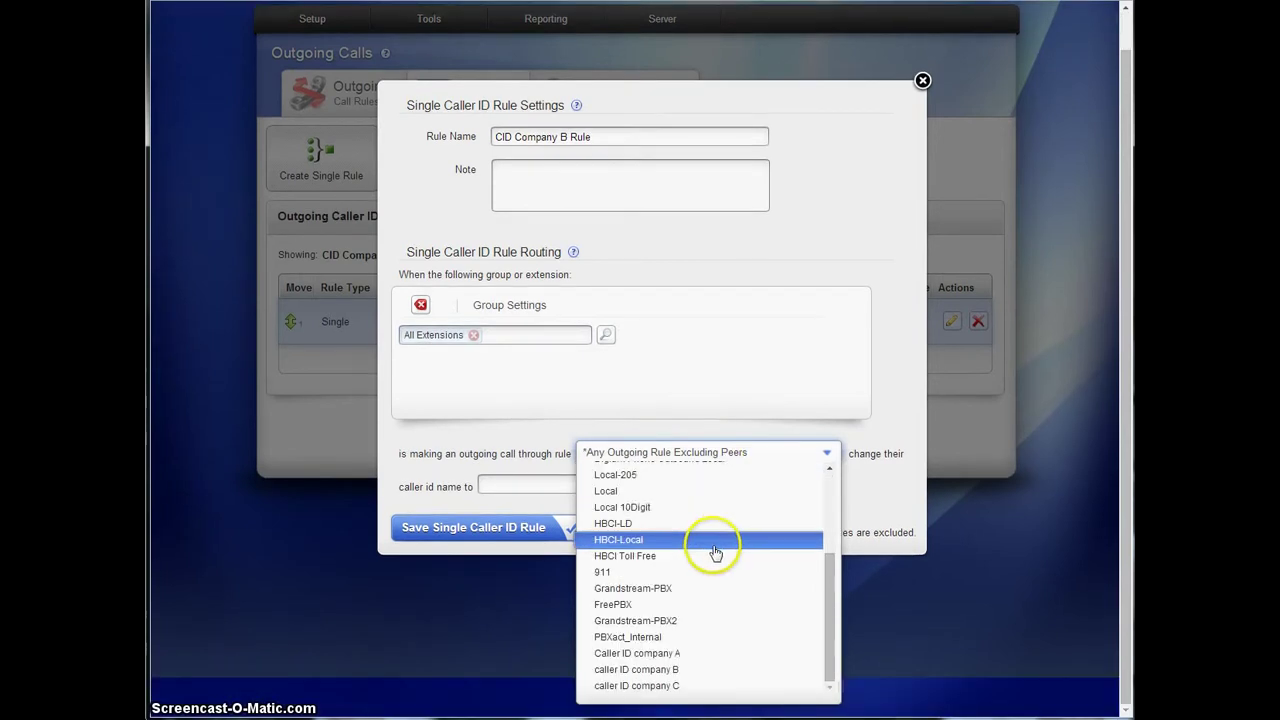
{"action": "left_click", "coordinate": [641, 677]}
Set the caller ID name to "Company Name", enter company B's caller ID number from the TextPad notes, and save the rule.
{"action": "left_click", "coordinate": [574, 525]}
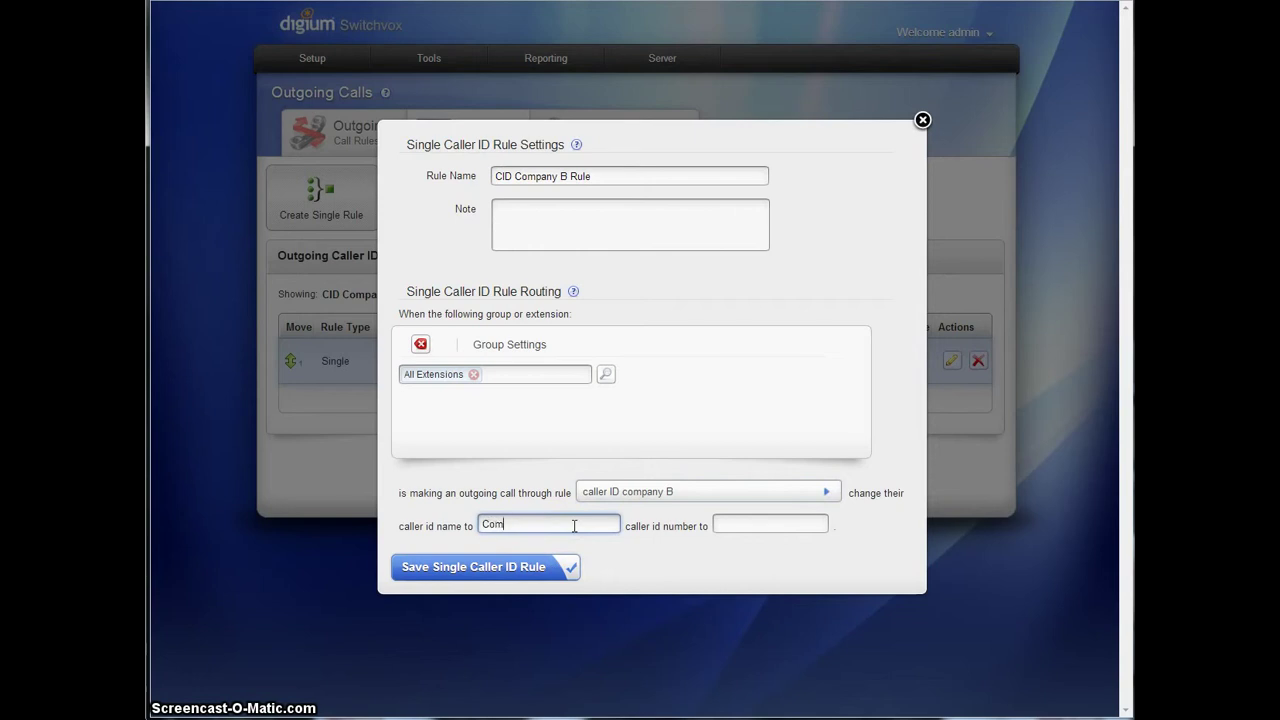
{"action": "type", "text": "Company Name"}
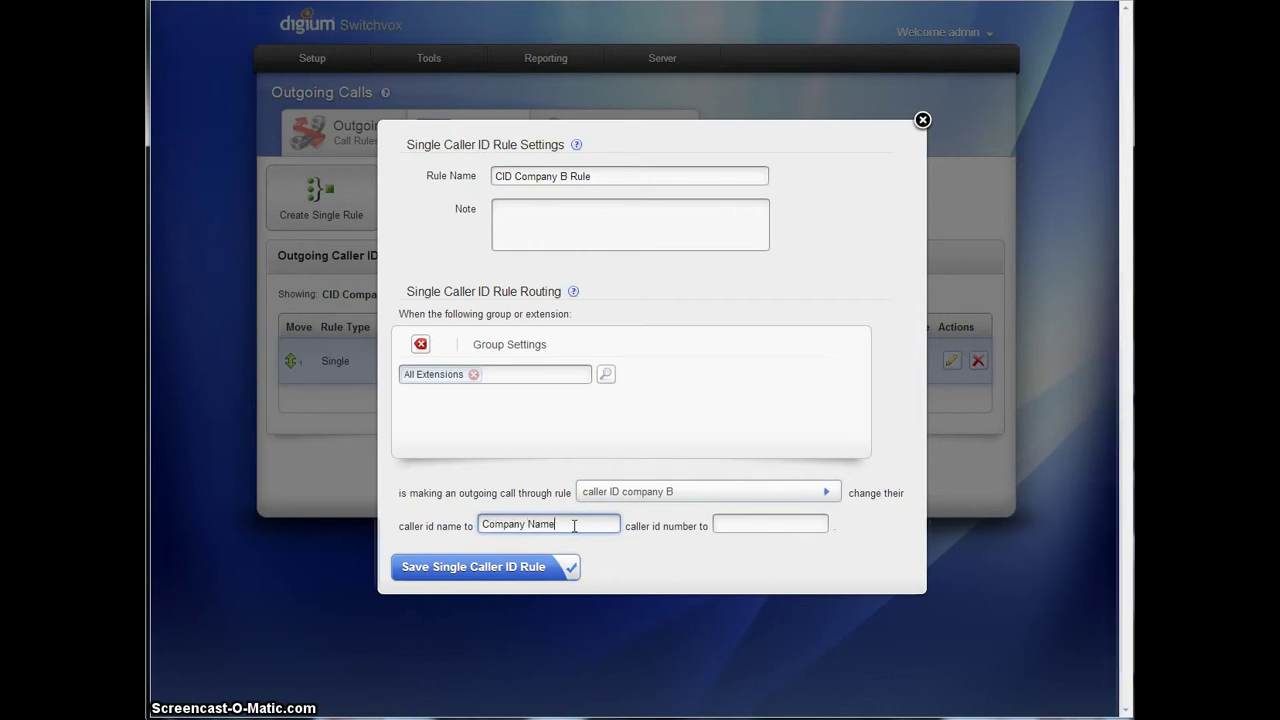
{"action": "key", "text": "Tab"}
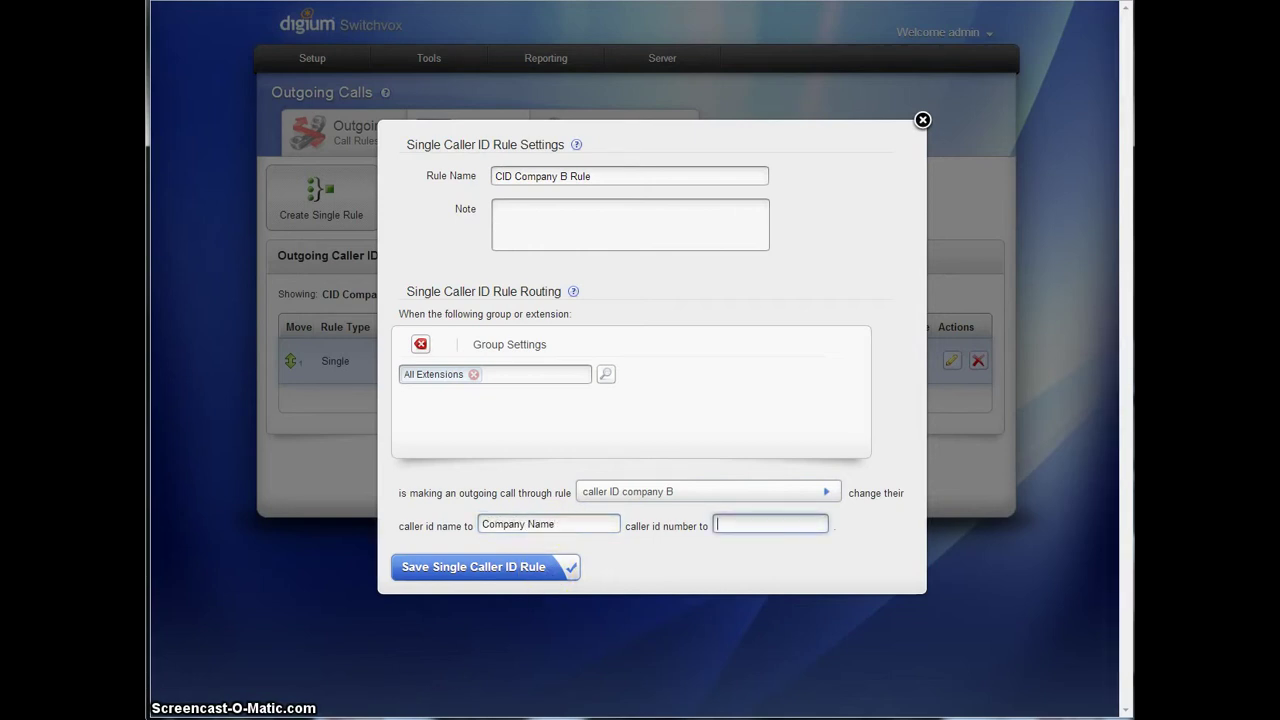
{"action": "key", "text": "alt+Tab"}
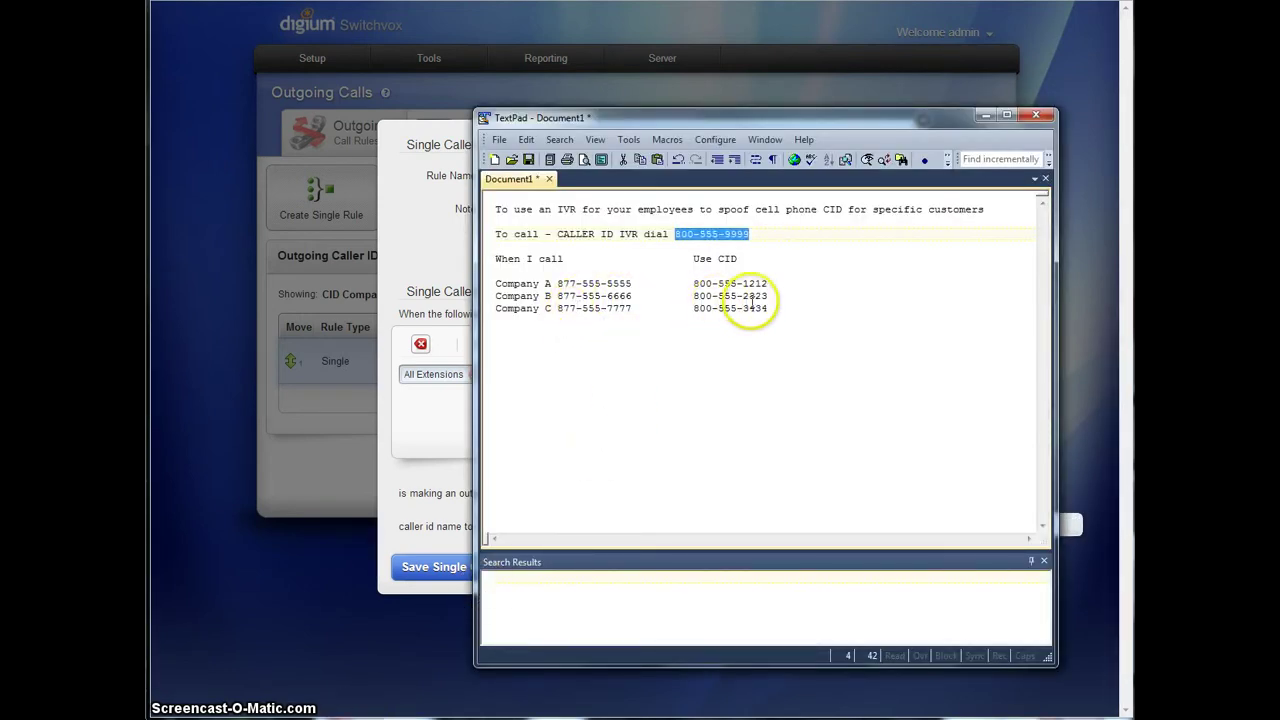
{"action": "left_click", "coordinate": [401, 467]}
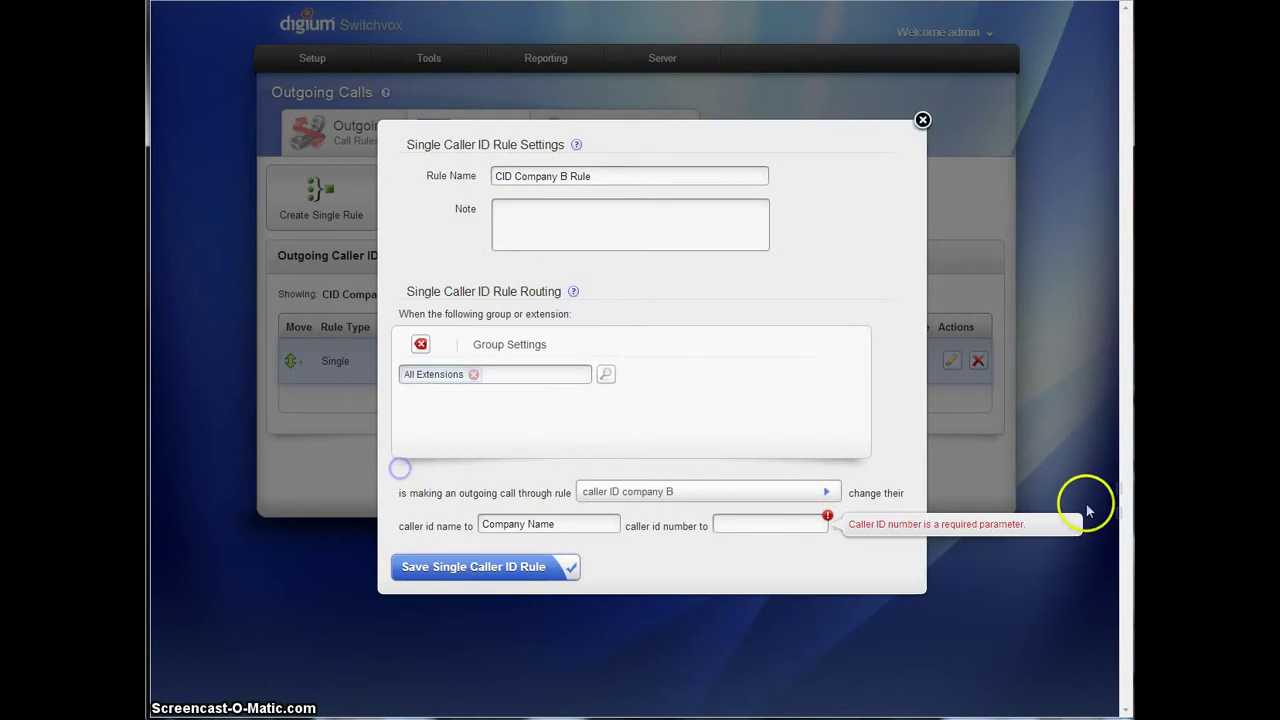
{"action": "left_click", "coordinate": [782, 523]}
{"action": "type", "text": "8005552323"}
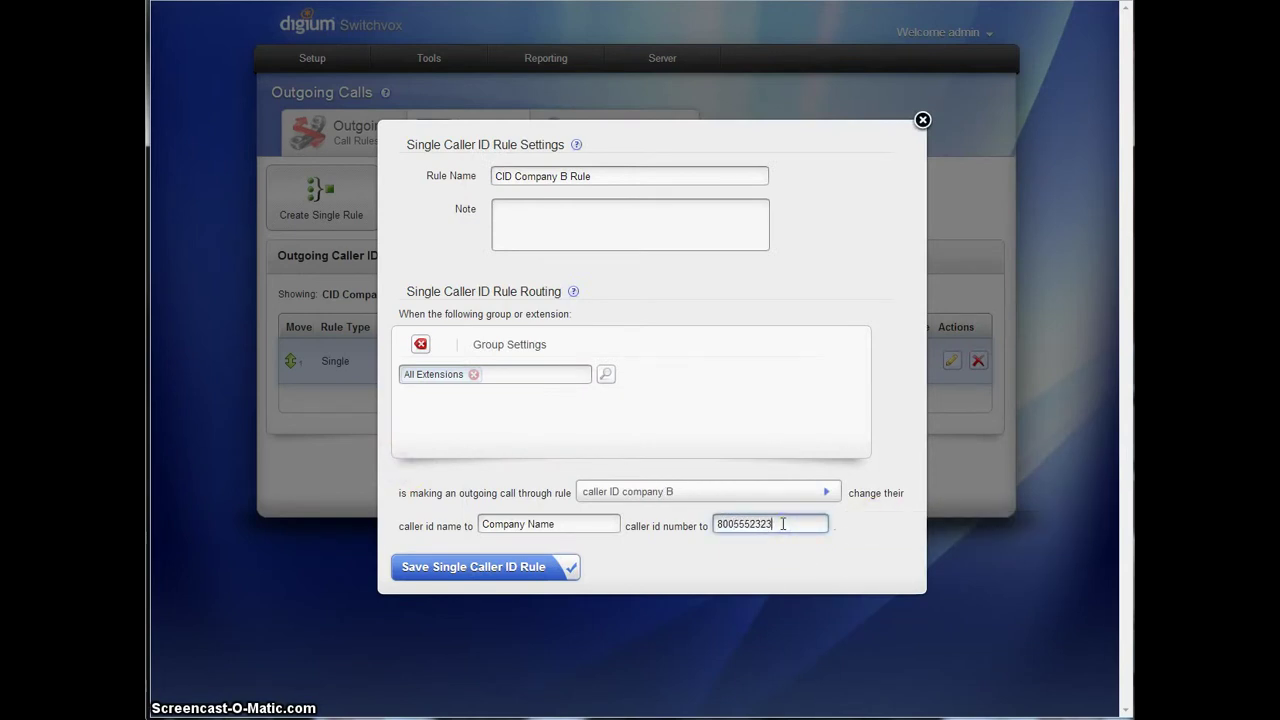
{"action": "left_click", "coordinate": [522, 566]}
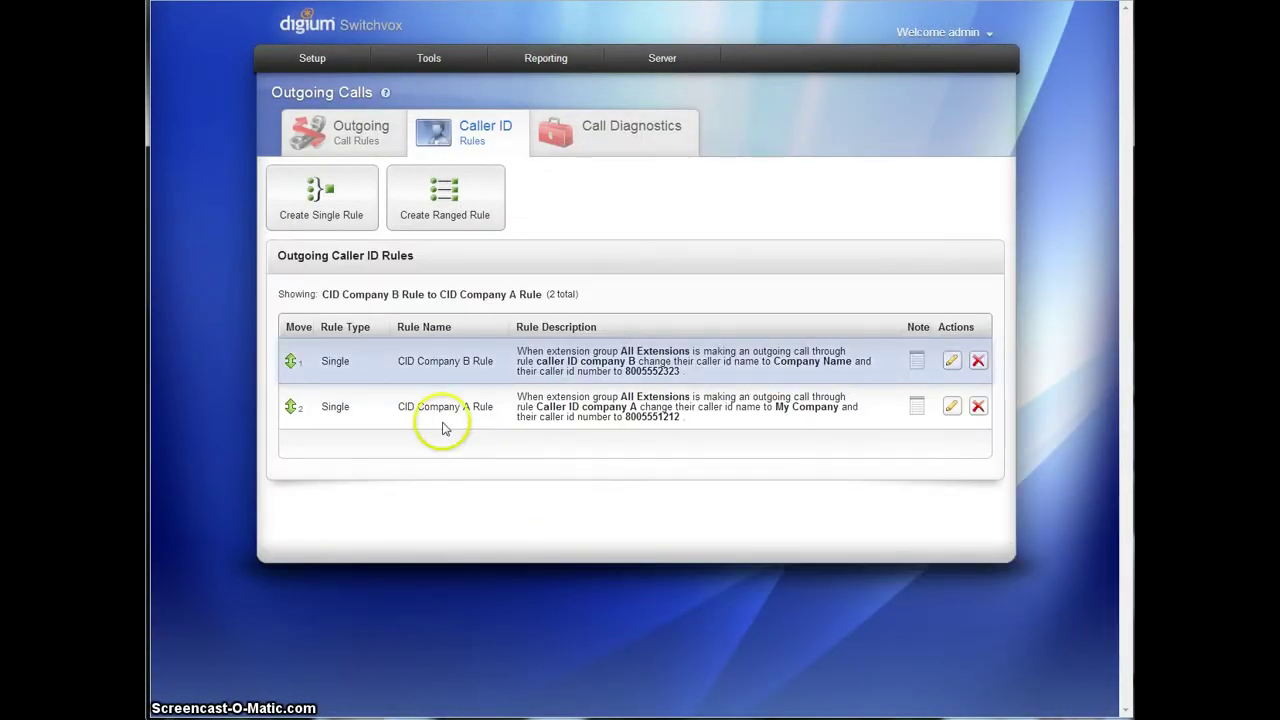
Start a single caller ID rule named "CID Company C Rule" for the All Extensions group.
{"action": "left_click", "coordinate": [325, 208]}
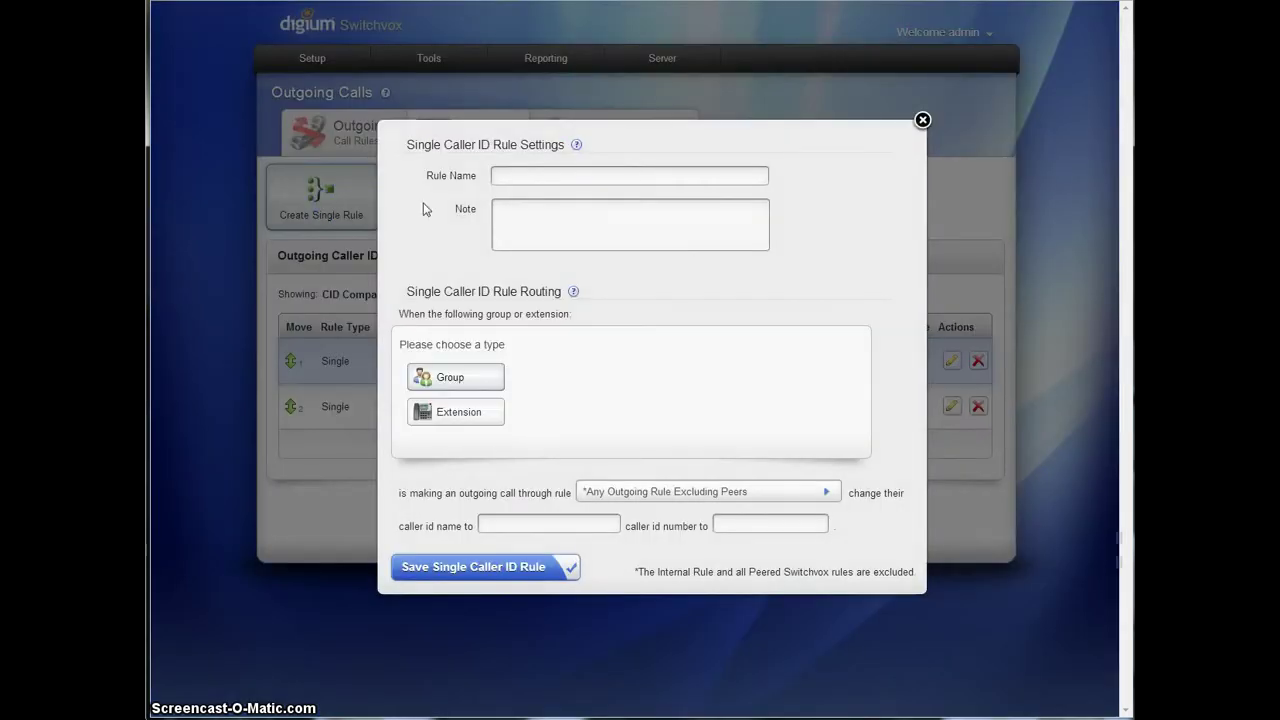
{"action": "left_click", "coordinate": [512, 174]}
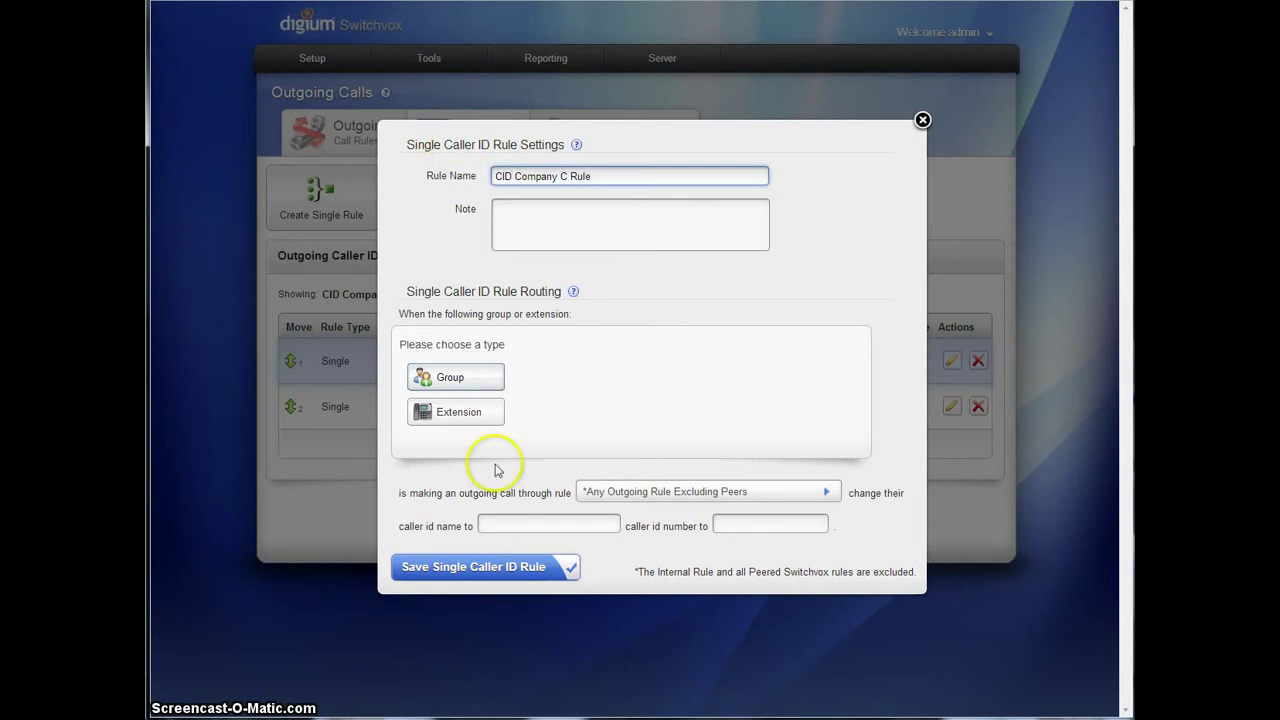
{"action": "left_click", "coordinate": [495, 379]}
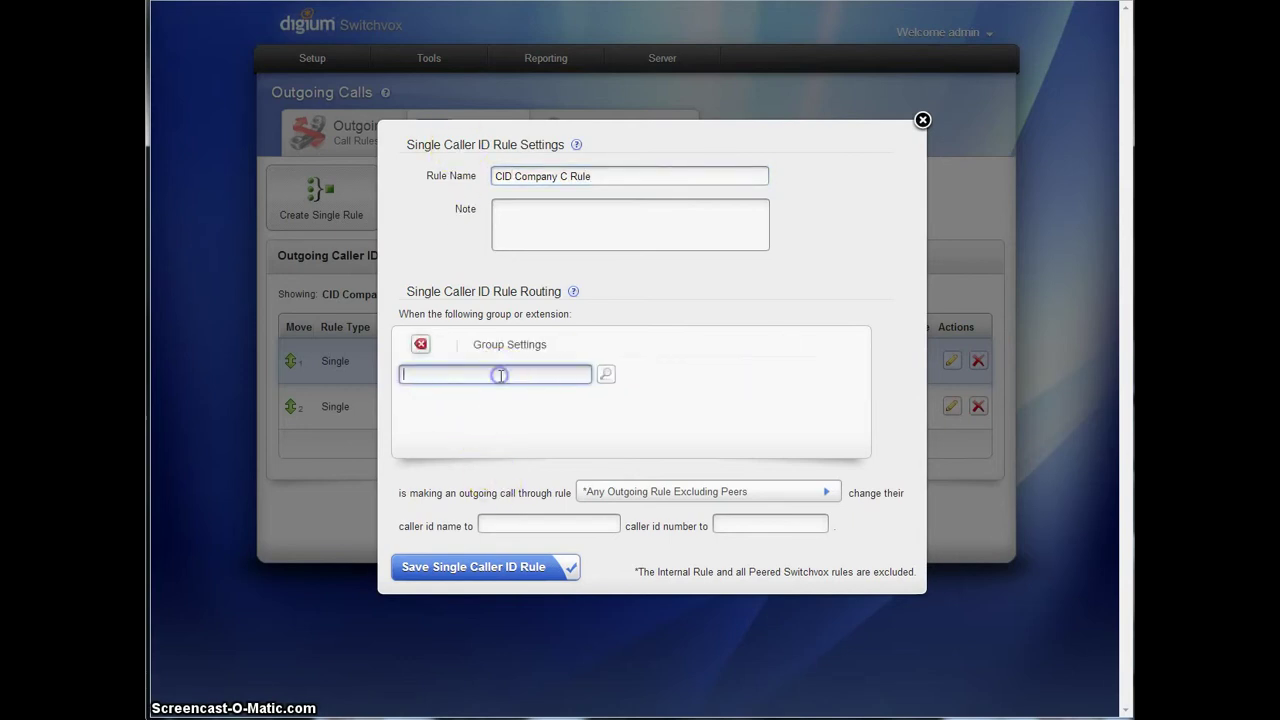
{"action": "type", "text": "a"}
{"action": "left_click", "coordinate": [490, 399]}
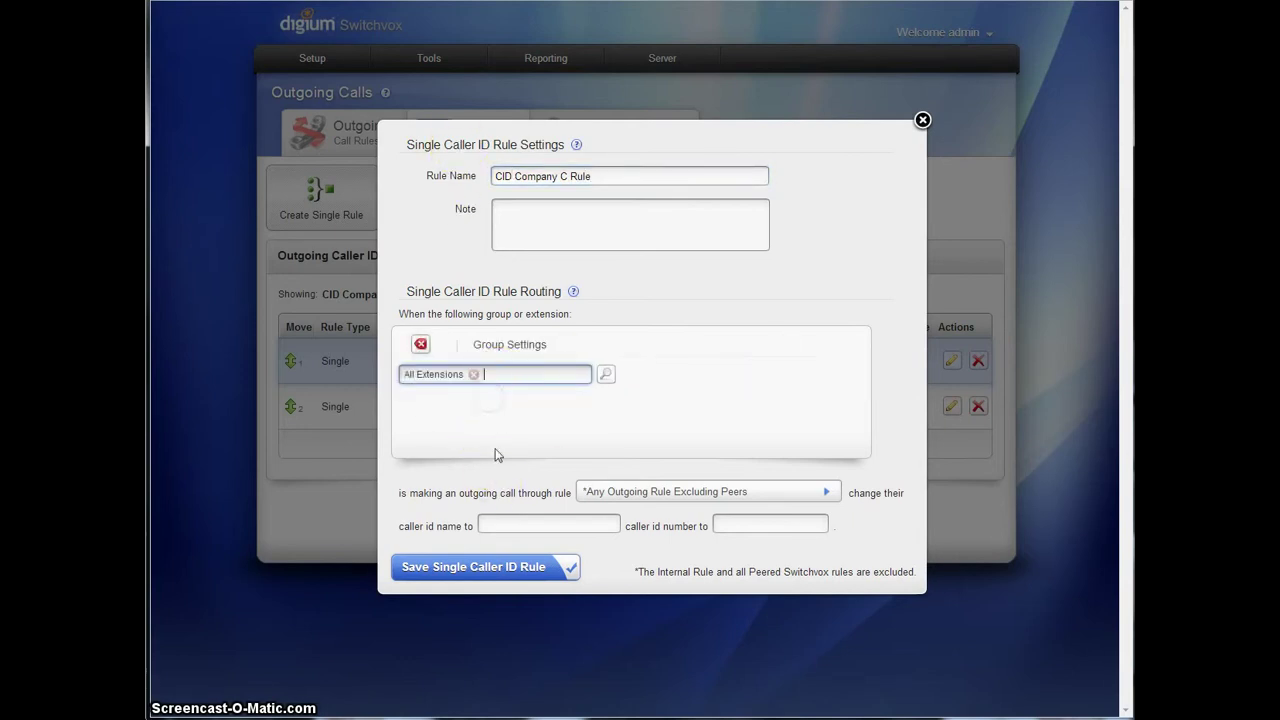
Tie the company C caller ID rule to the "caller ID company C" outgoing rule.
{"action": "left_click", "coordinate": [618, 491]}
{"action": "scroll", "coordinate": [665, 580], "scroll_direction": "down", "scroll_amount": 5}
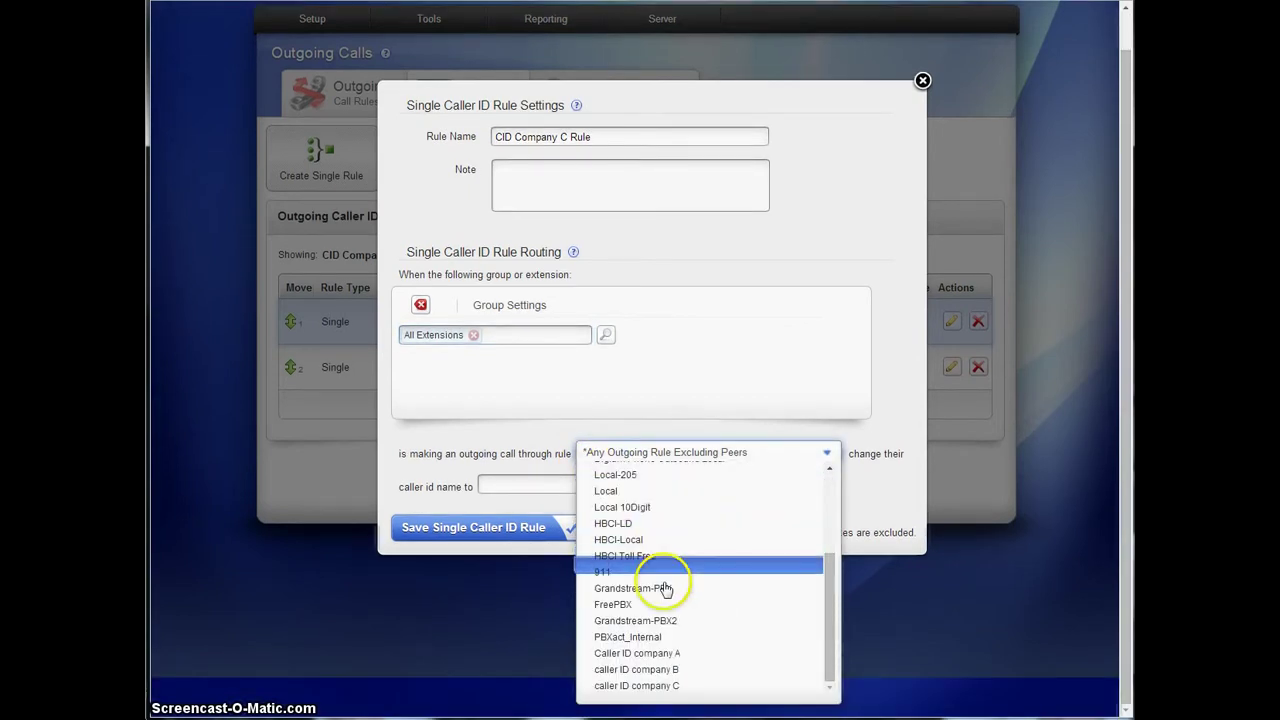
{"action": "left_click", "coordinate": [645, 687]}
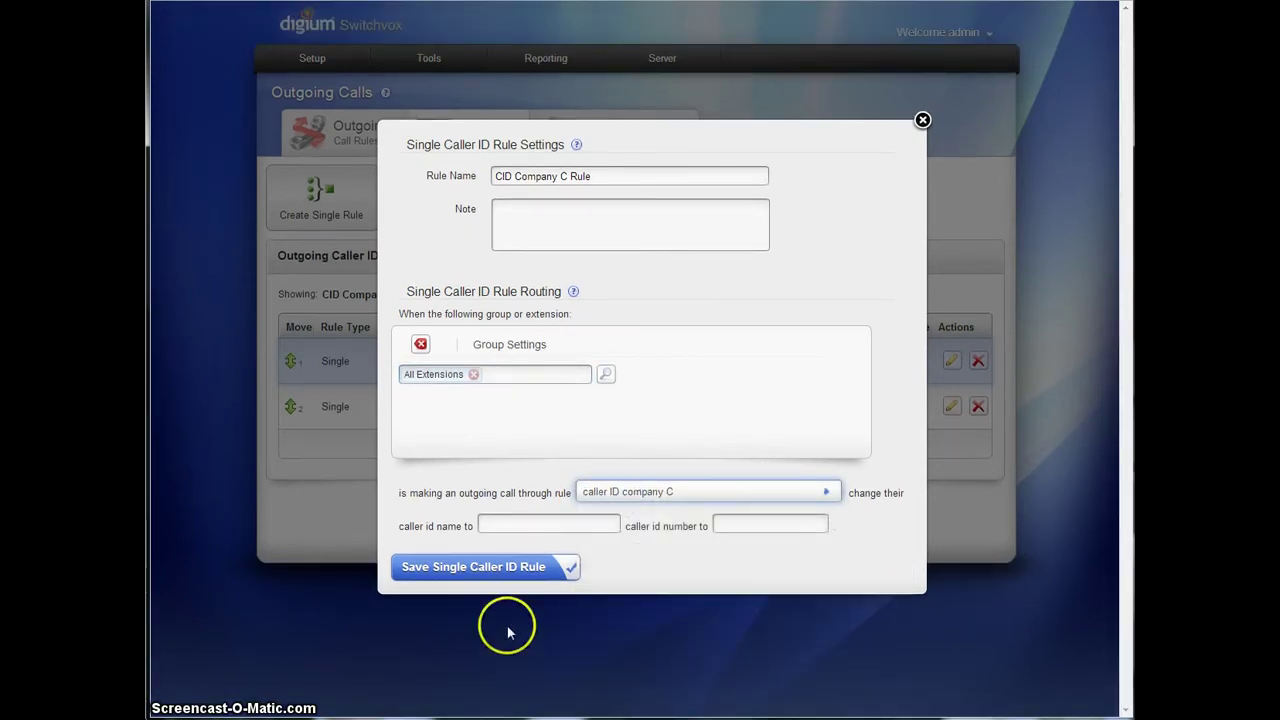
Give the company C rule the caller ID name "Company Name" and the caller ID number from the TextPad notes, and save it.
{"action": "left_click", "coordinate": [524, 527]}
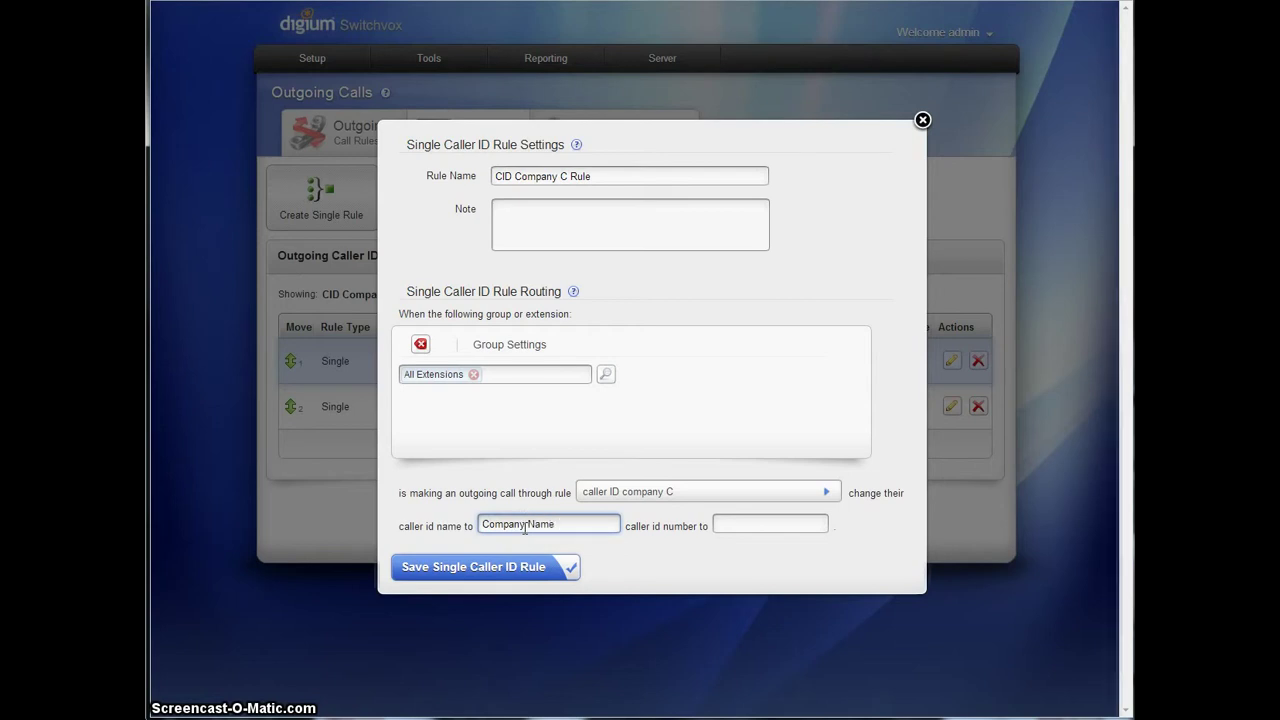
{"action": "key", "text": "Tab"}
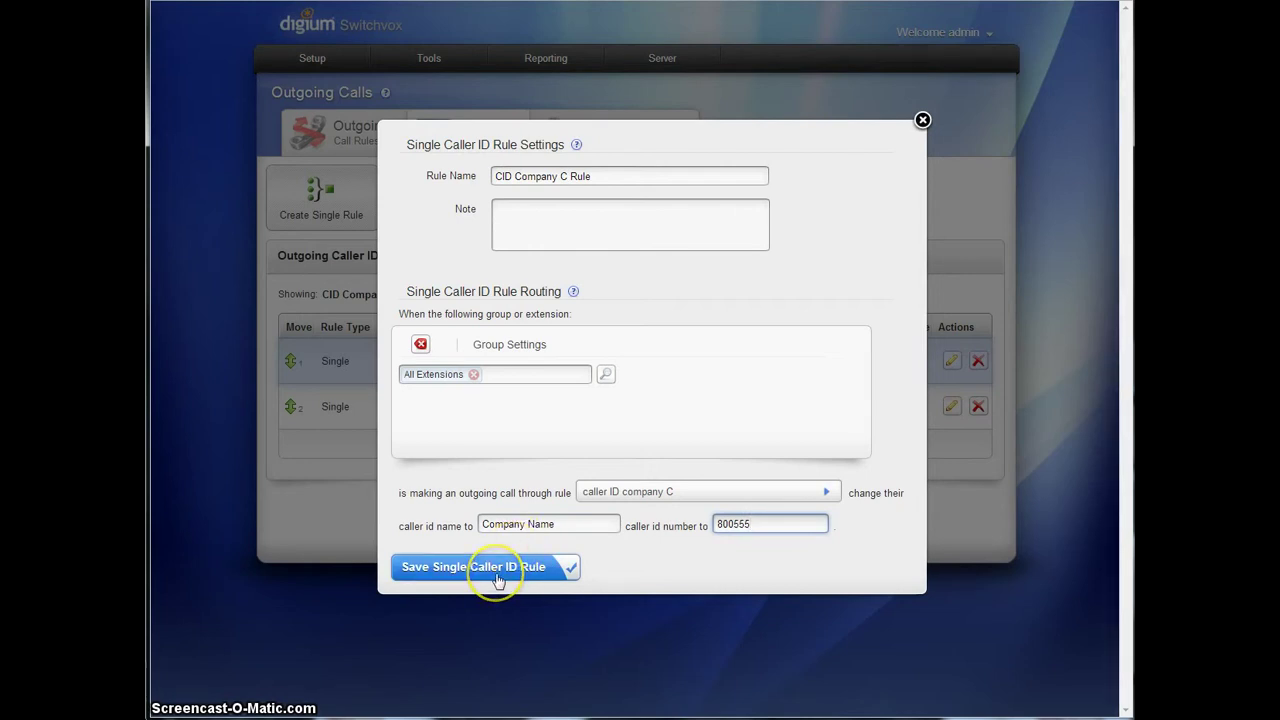
{"action": "left_click", "coordinate": [565, 565]}
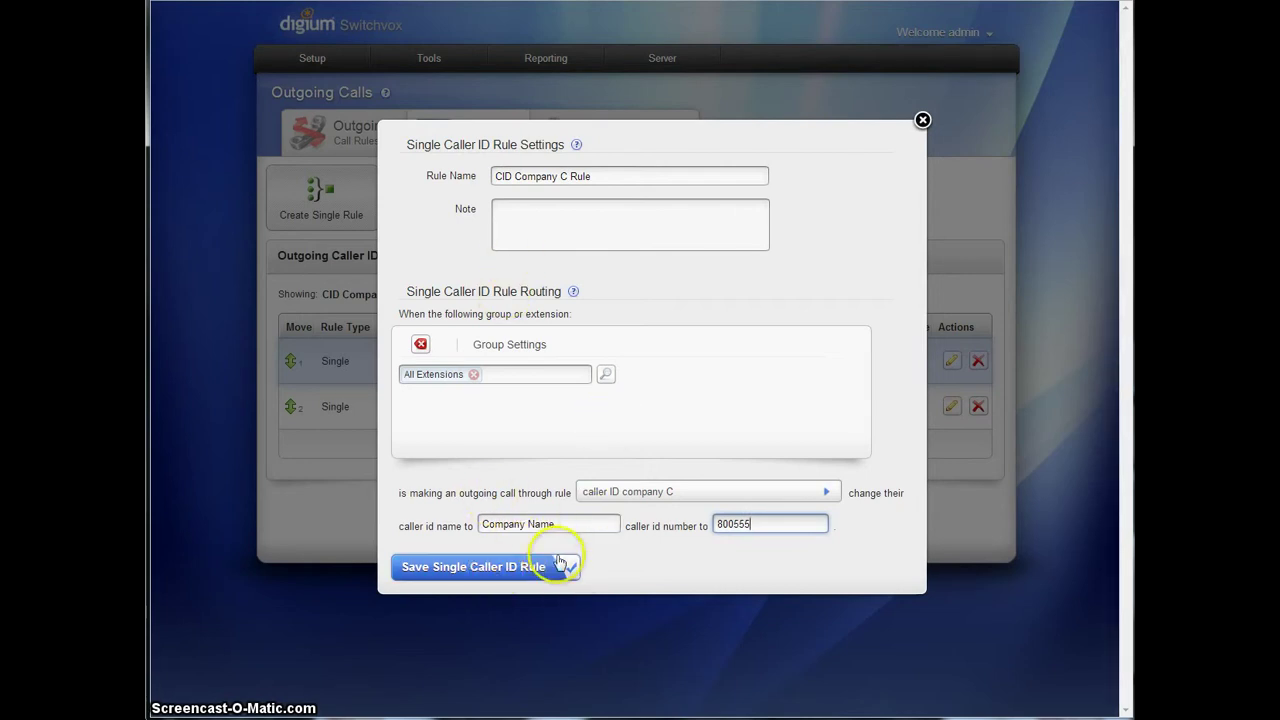
{"action": "left_click", "coordinate": [554, 567]}
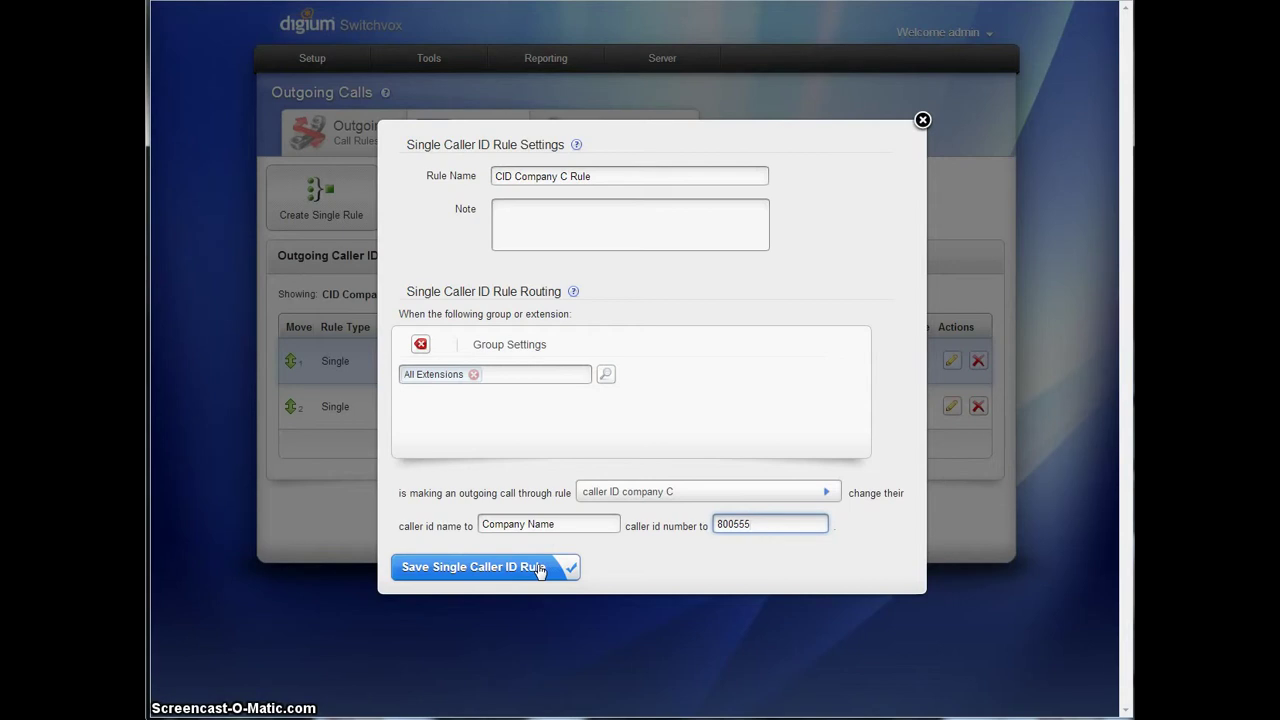
{"action": "left_click", "coordinate": [540, 568]}
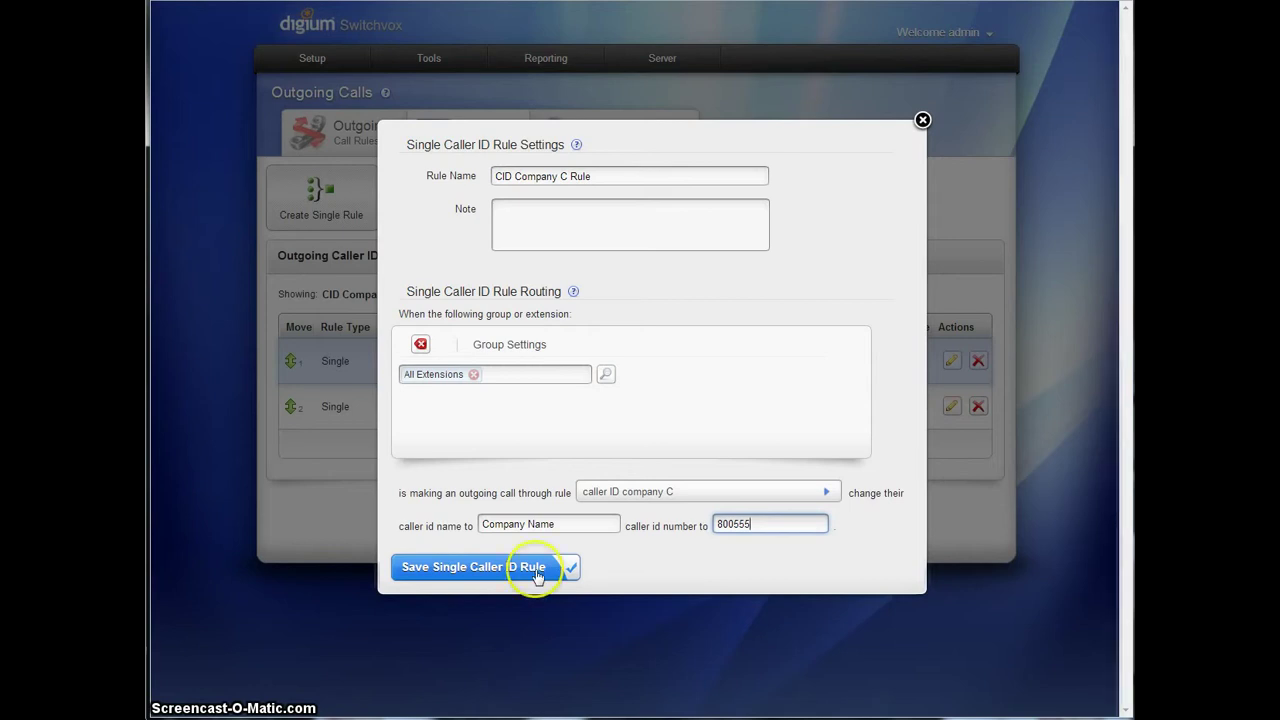
{"action": "key", "text": "alt+Tab"}
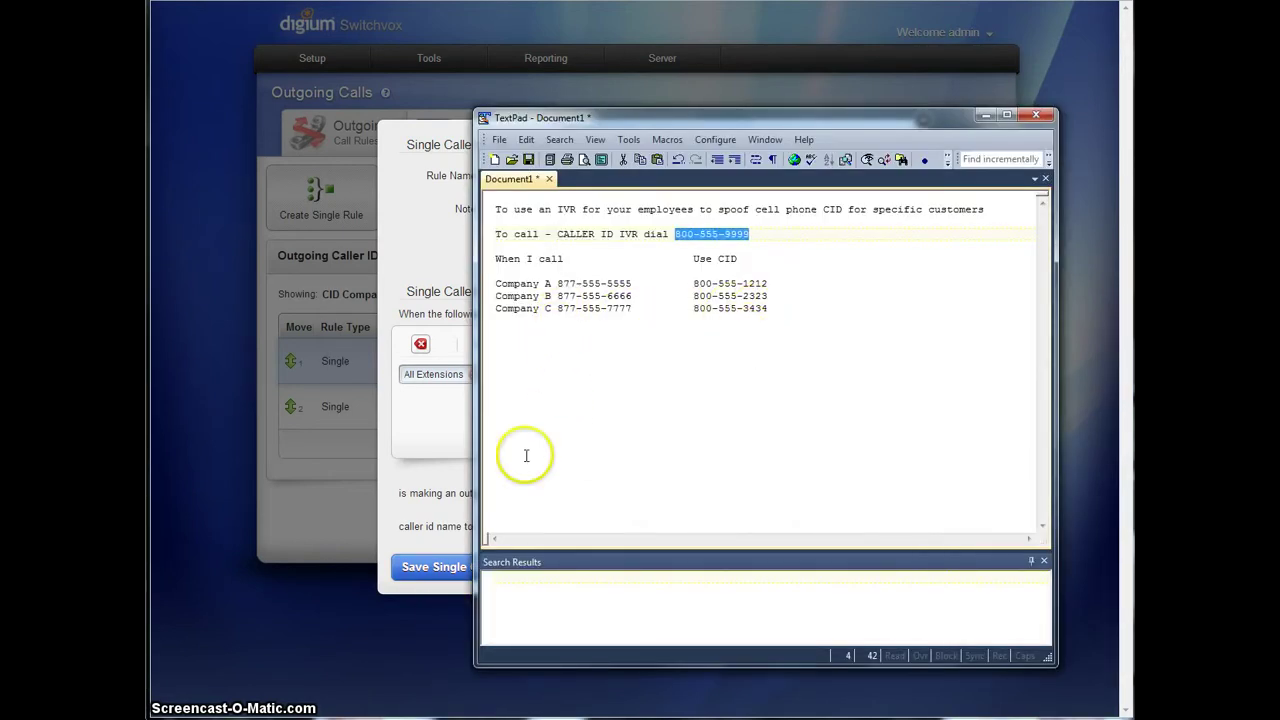
{"action": "left_click", "coordinate": [424, 492]}
{"action": "left_click", "coordinate": [767, 528]}
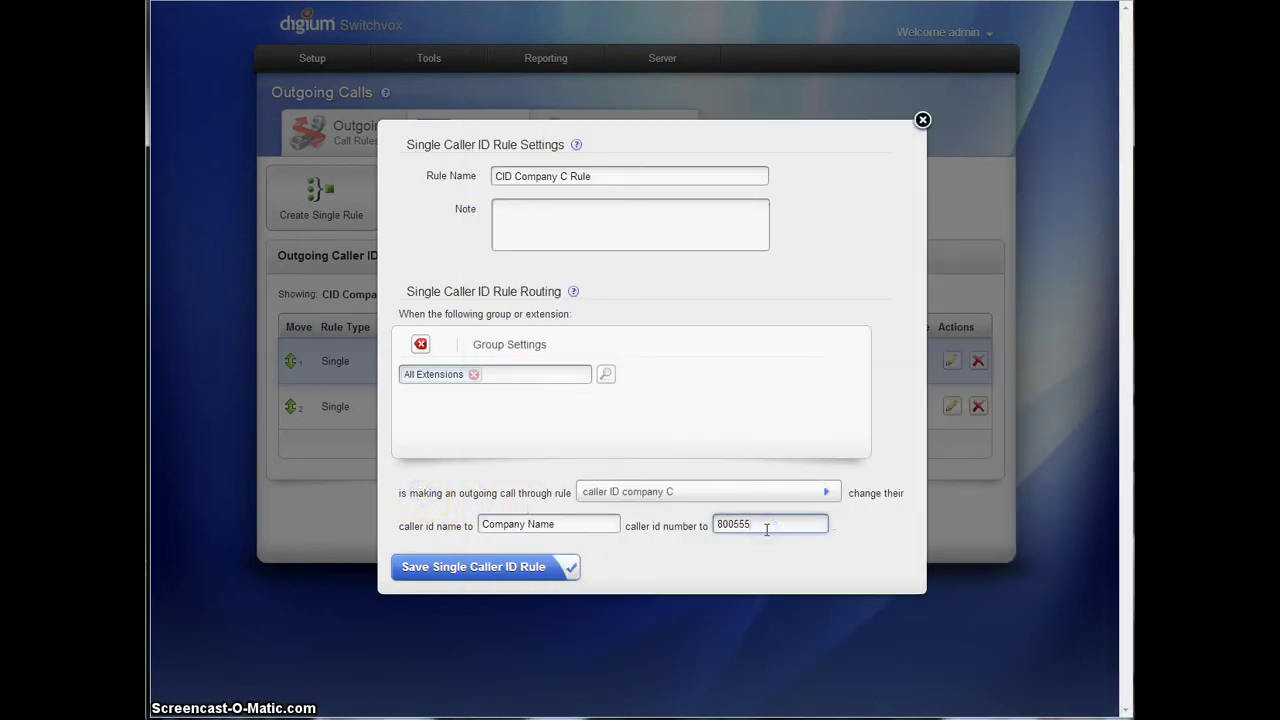
{"action": "type", "text": "3434"}
{"action": "left_click", "coordinate": [524, 574]}
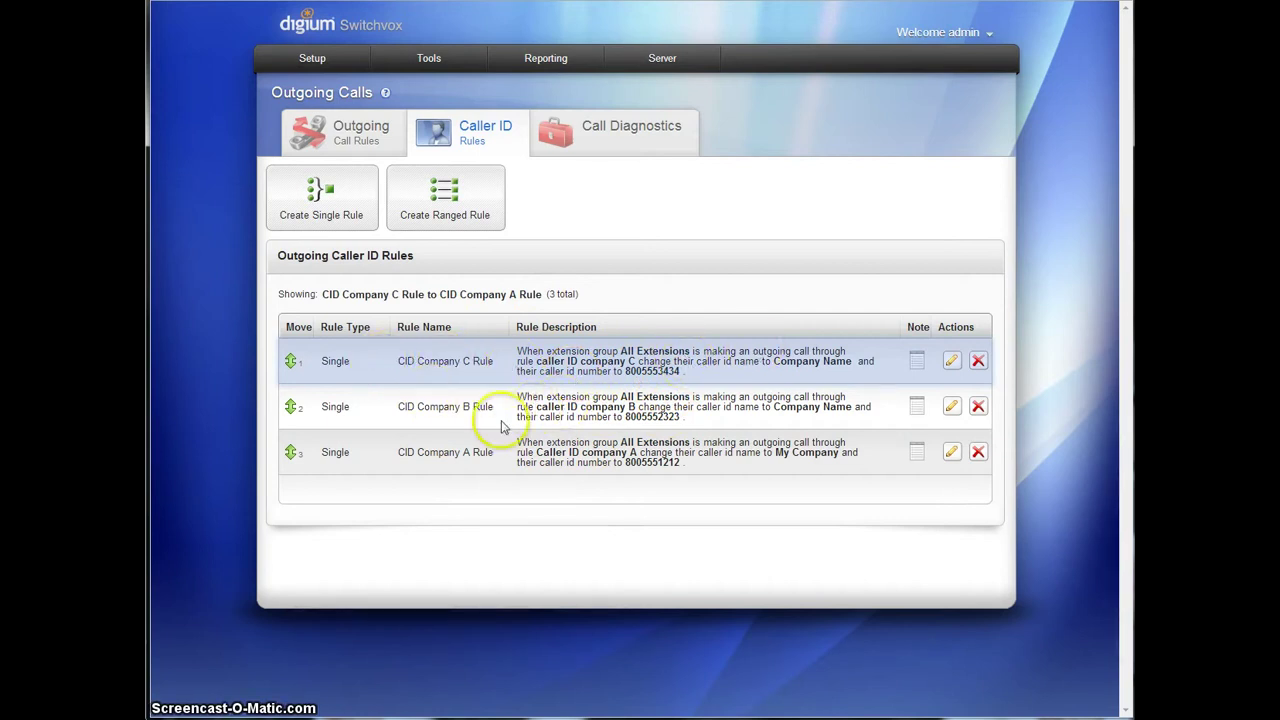
Review the company A, B and C entries in the outgoing call rules list.
{"action": "left_click", "coordinate": [338, 136]}
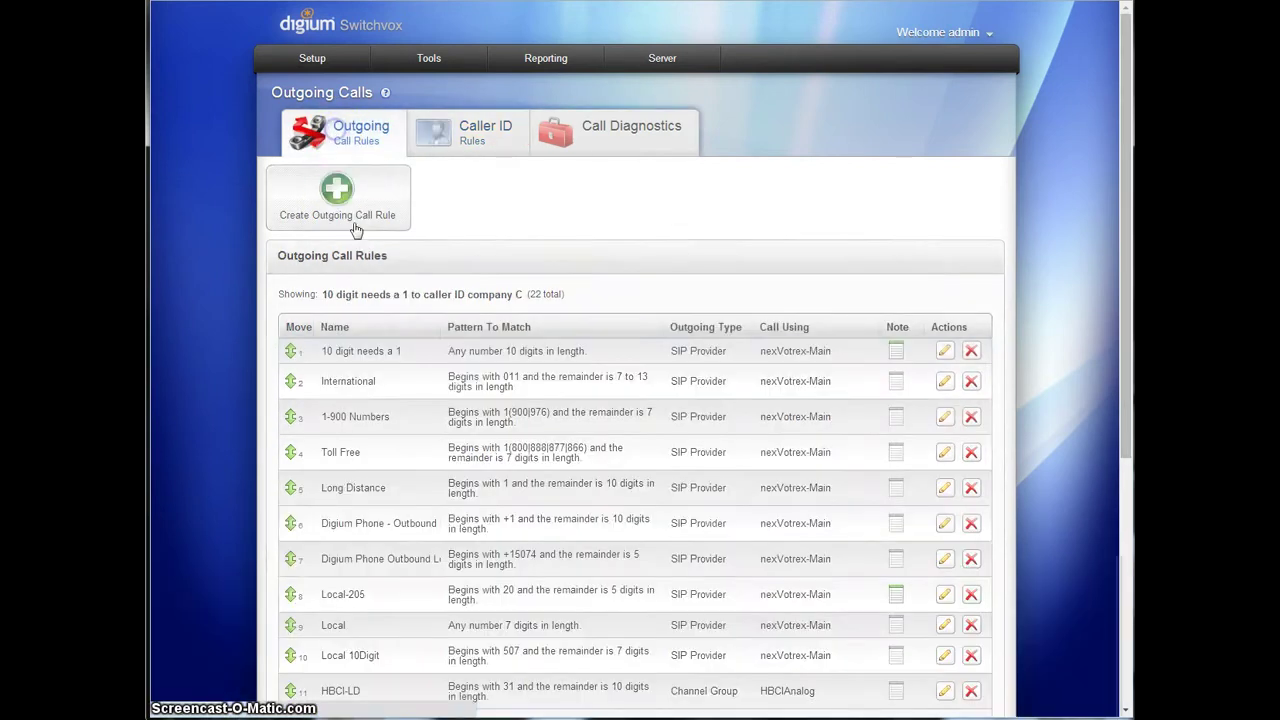
{"action": "scroll", "coordinate": [423, 420], "scroll_direction": "down", "scroll_amount": 10}
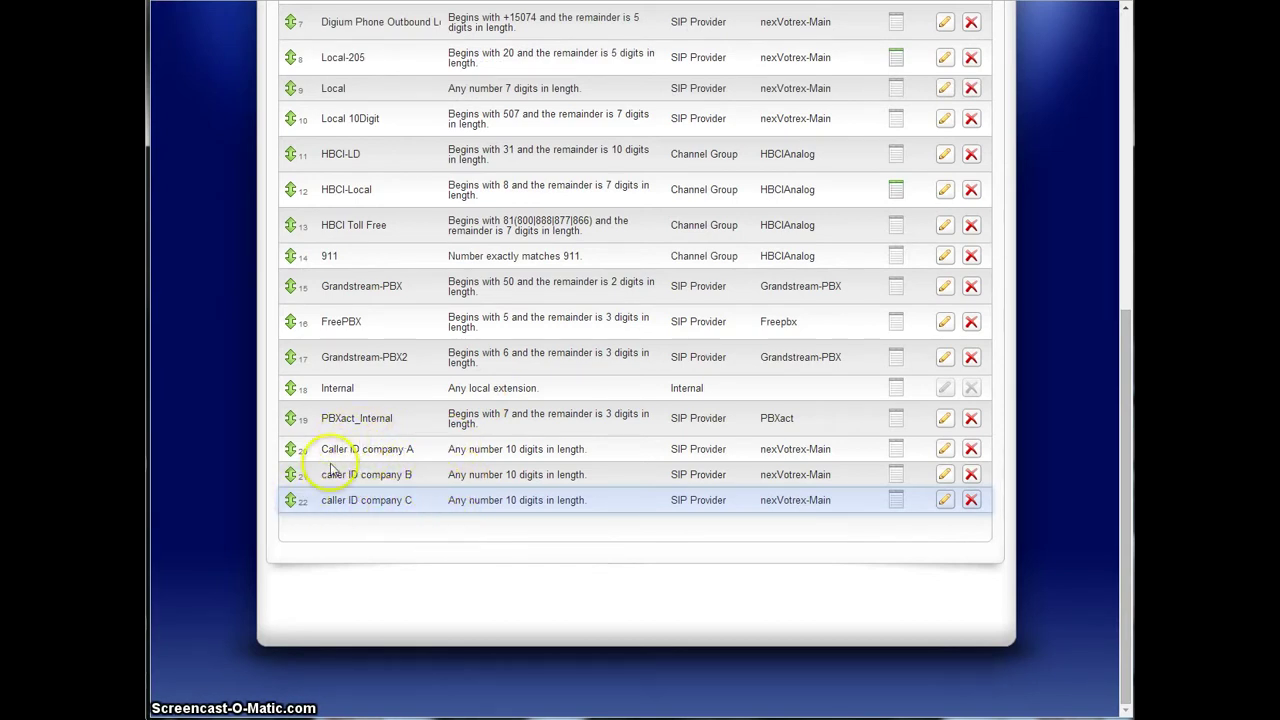
{"action": "scroll", "coordinate": [370, 495], "scroll_direction": "up", "scroll_amount": 1}
{"action": "scroll", "coordinate": [375, 495], "scroll_direction": "up", "scroll_amount": 6}
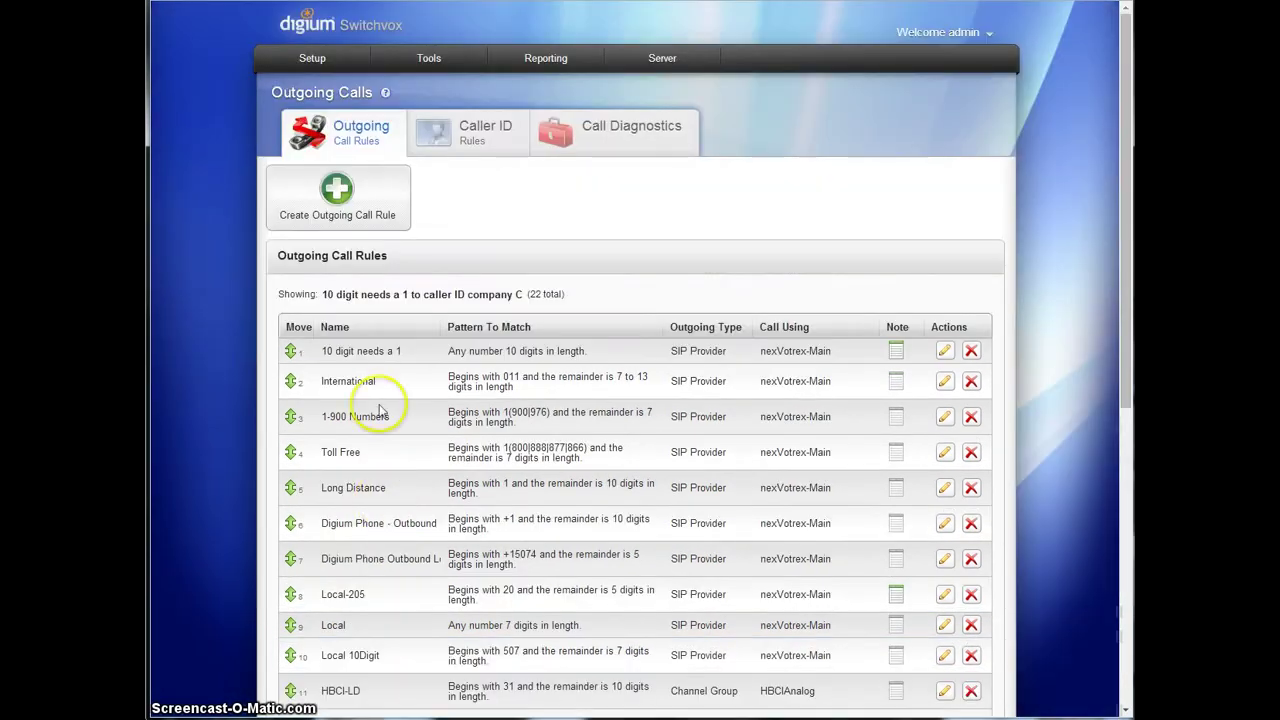
Create and save an IVR menu named "Company A IVR" in the IVR Editor.
{"action": "left_click", "coordinate": [432, 64]}
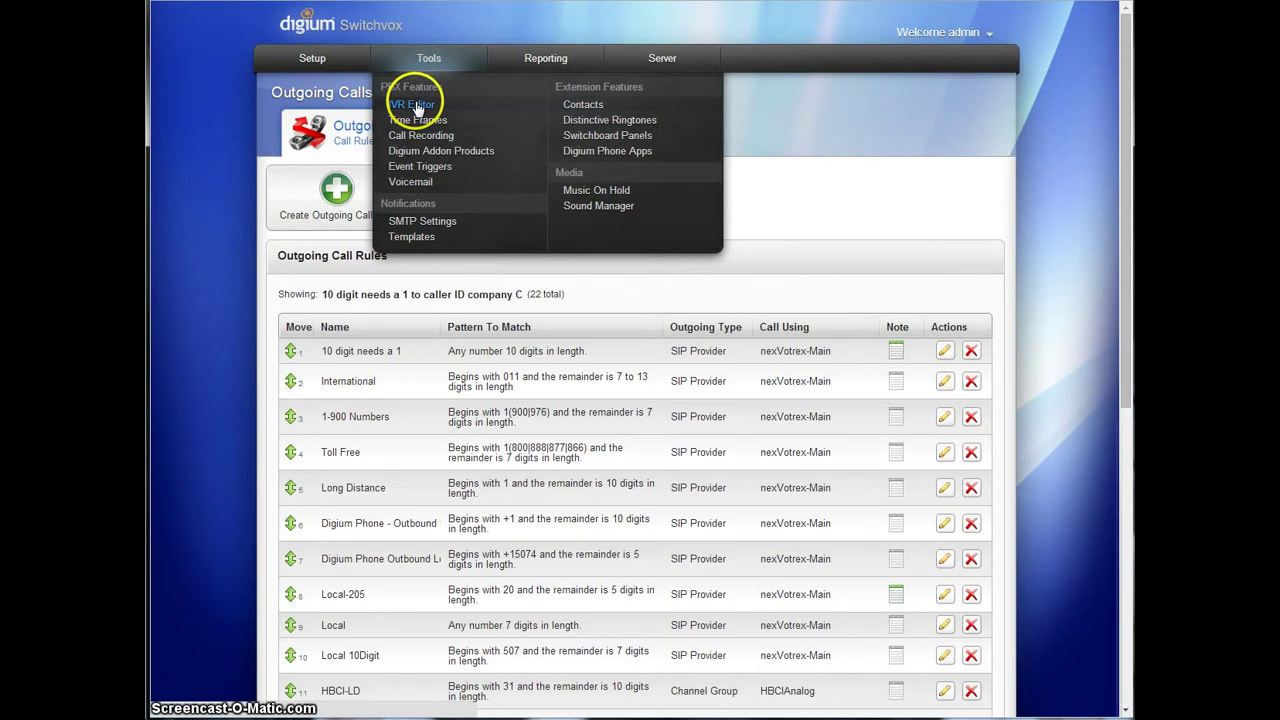
{"action": "left_click", "coordinate": [417, 106]}
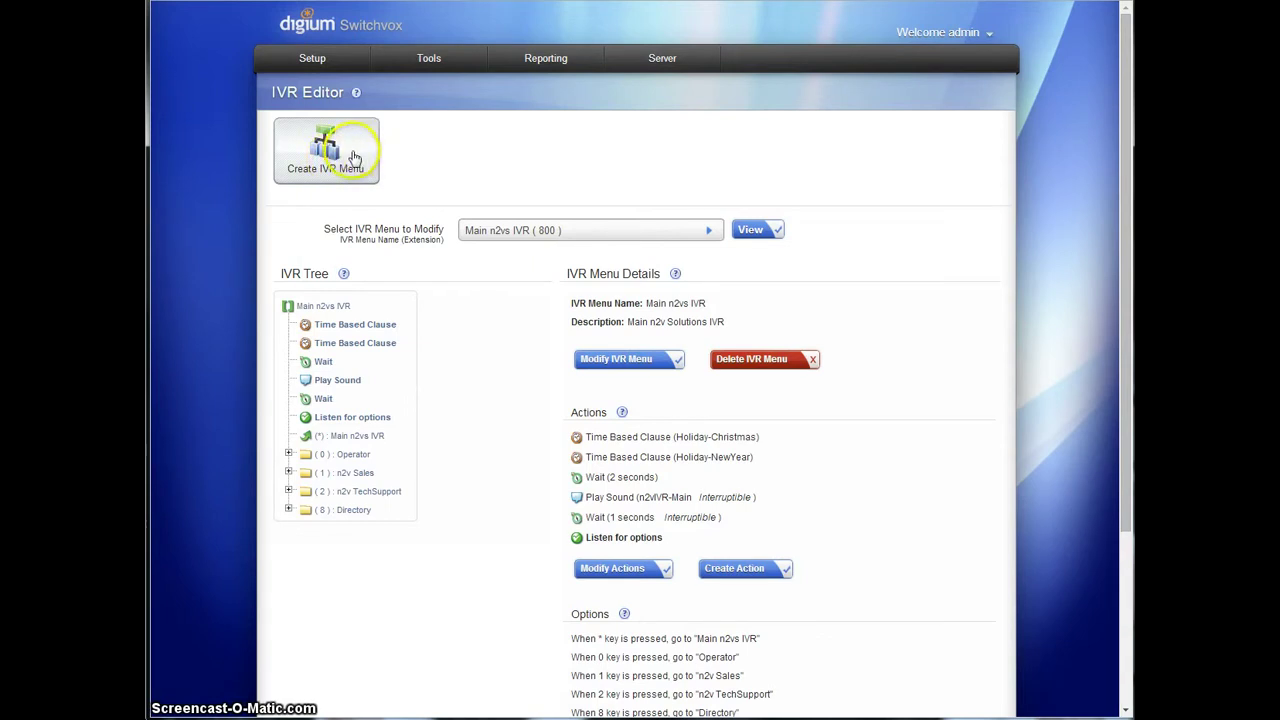
{"action": "left_click", "coordinate": [352, 157]}
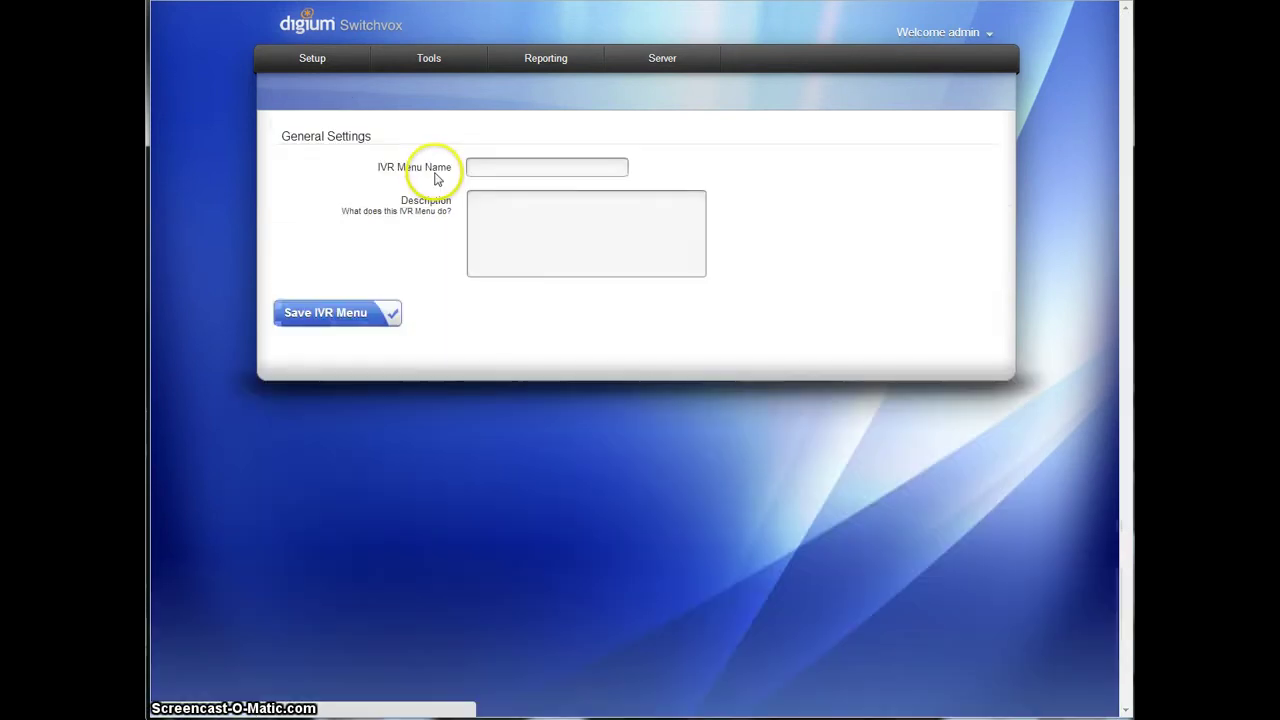
{"action": "left_click", "coordinate": [476, 168]}
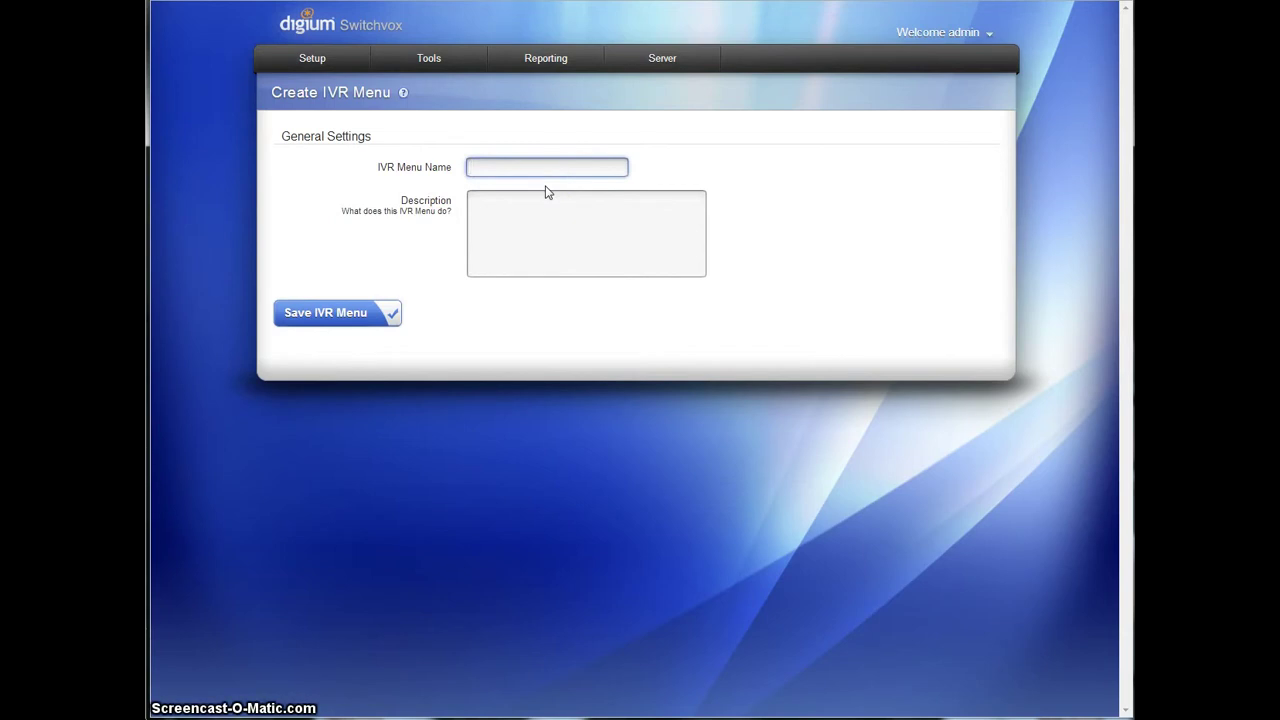
{"action": "type", "text": "Company A IVR"}
{"action": "left_click", "coordinate": [341, 313]}
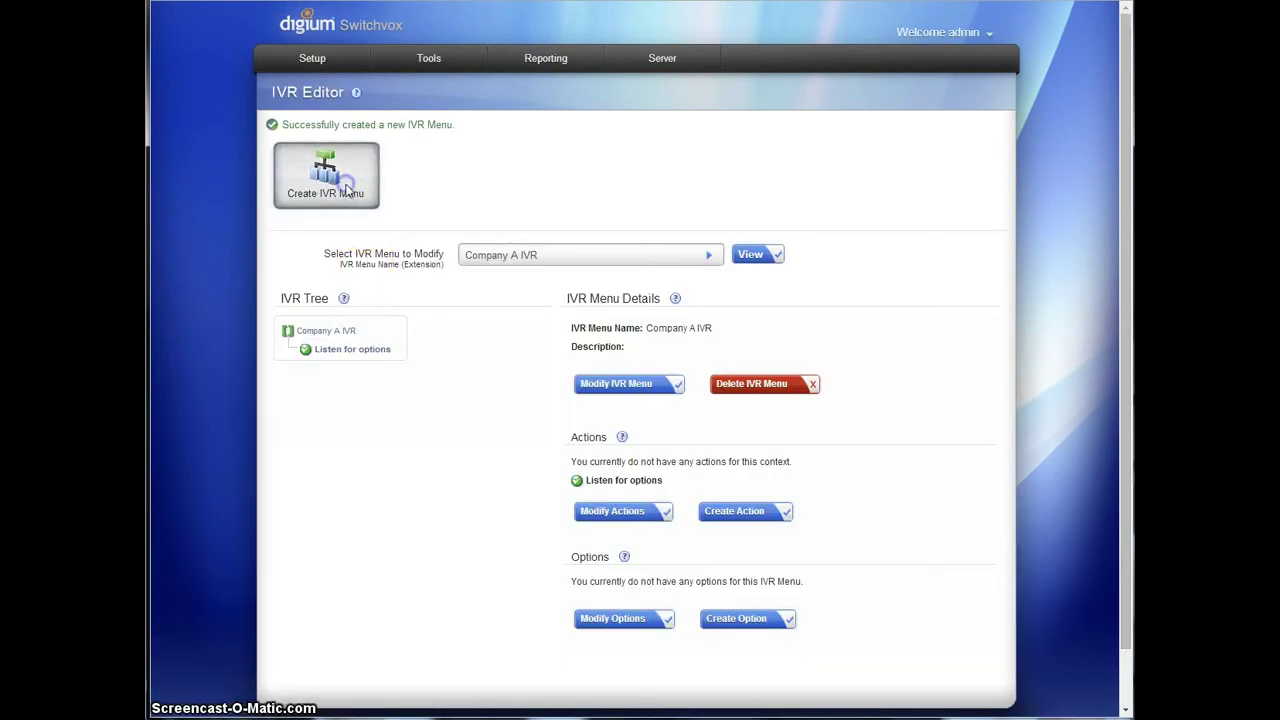
Create and save a second IVR menu named "Company B IVR".
{"action": "left_click", "coordinate": [374, 190]}
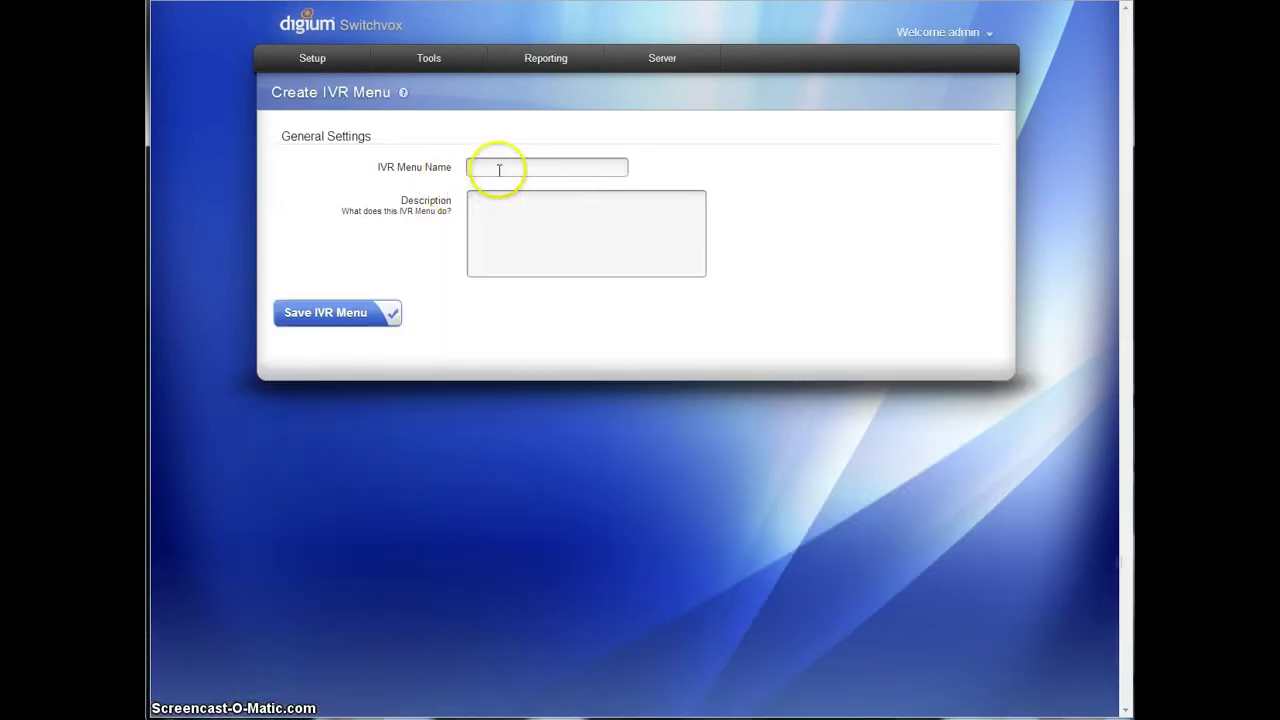
{"action": "left_click", "coordinate": [494, 169]}
{"action": "type", "text": "CompaB"}
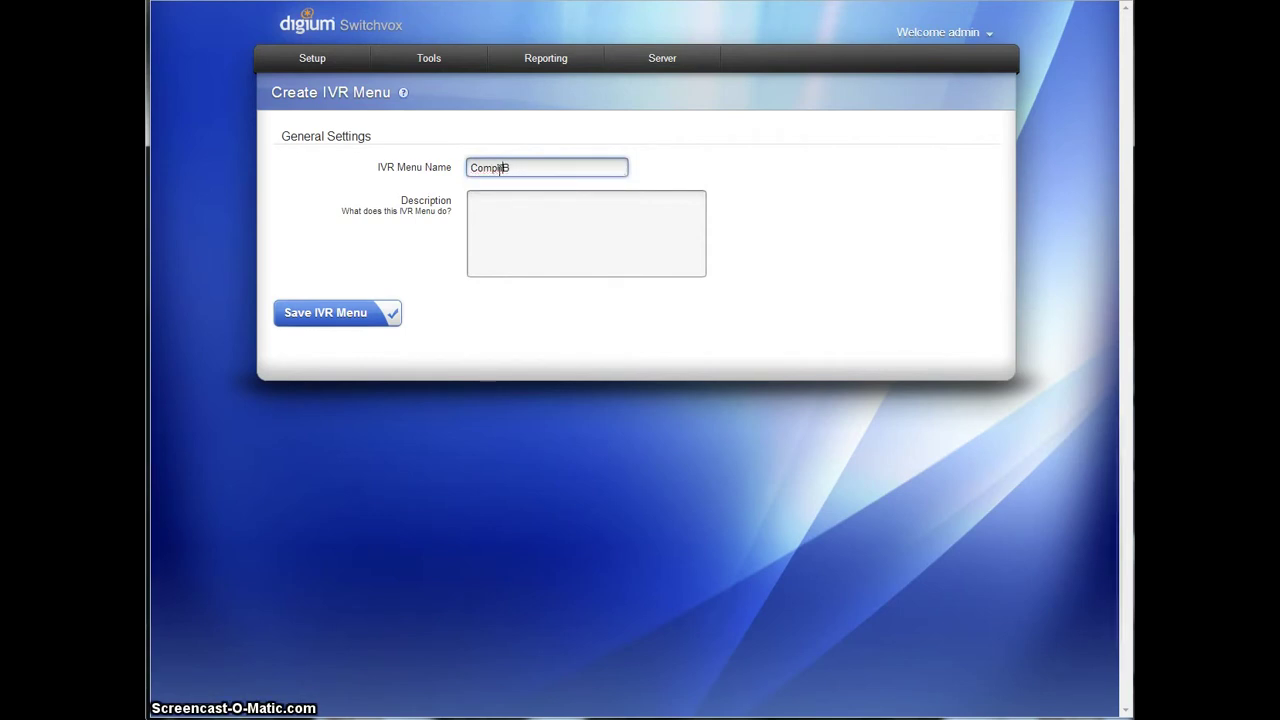
{"action": "key", "text": "BackSpace"}
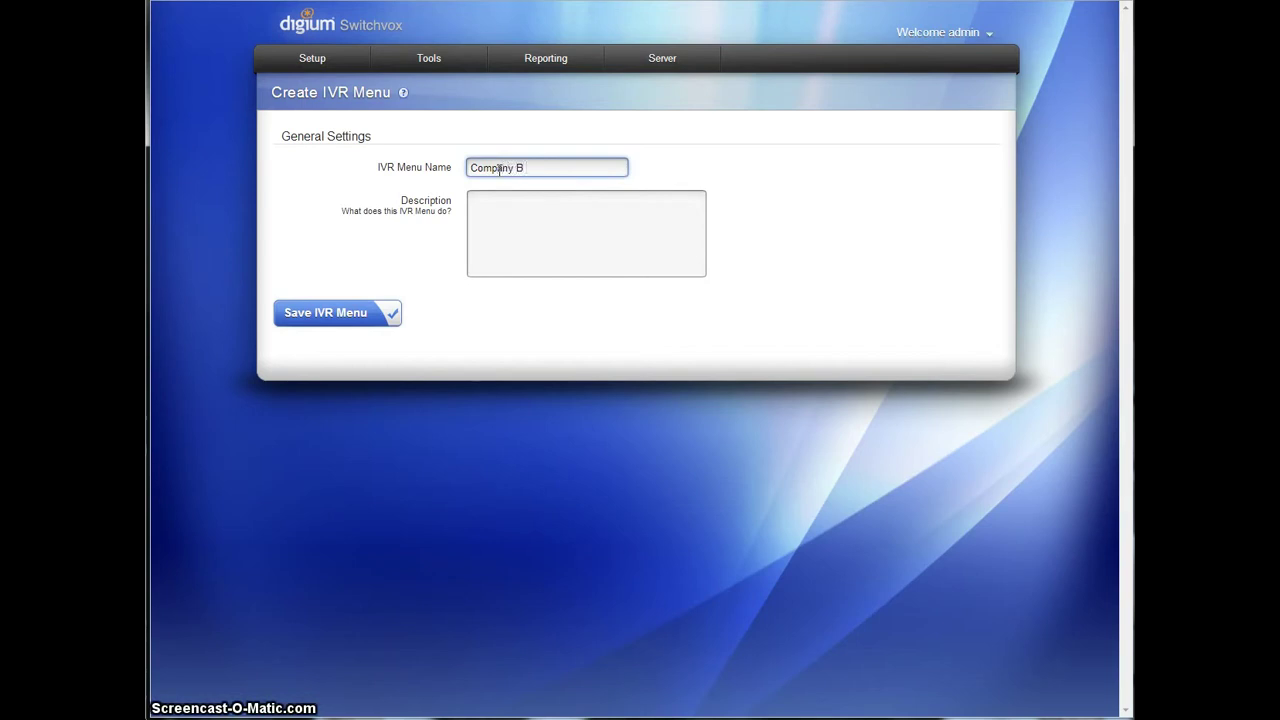
{"action": "type", "text": "R"}
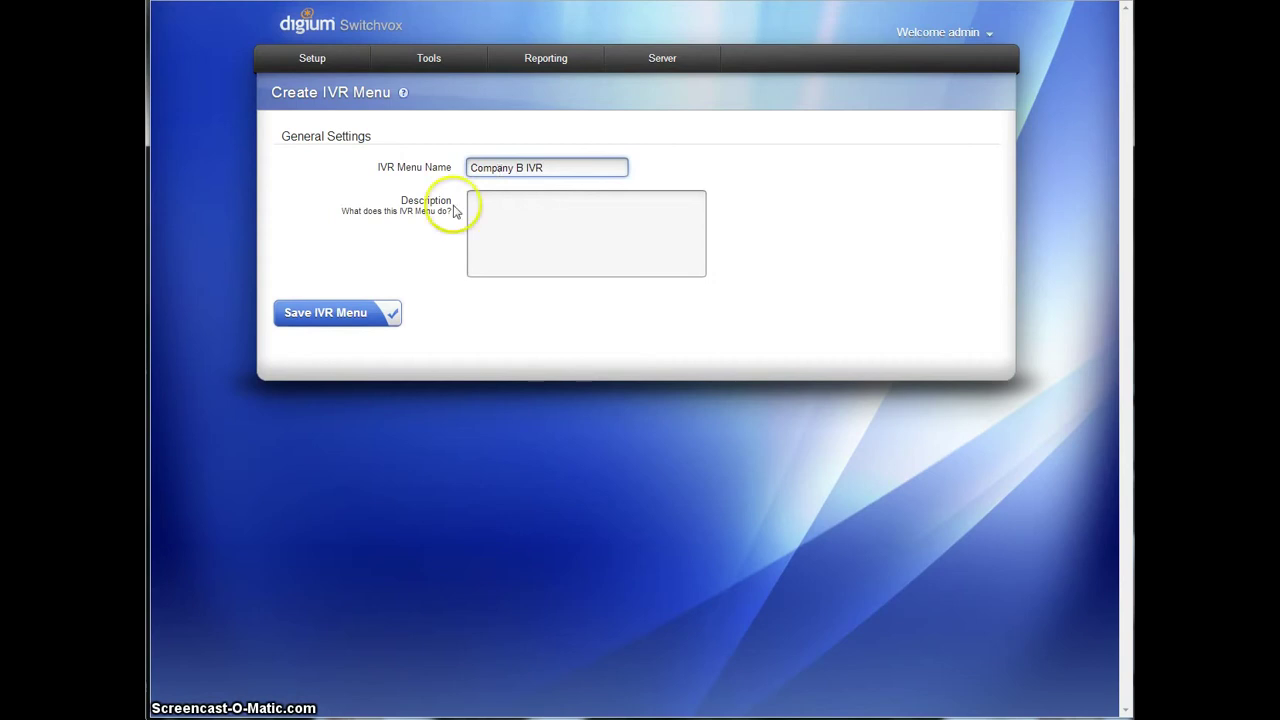
{"action": "left_click", "coordinate": [345, 314]}
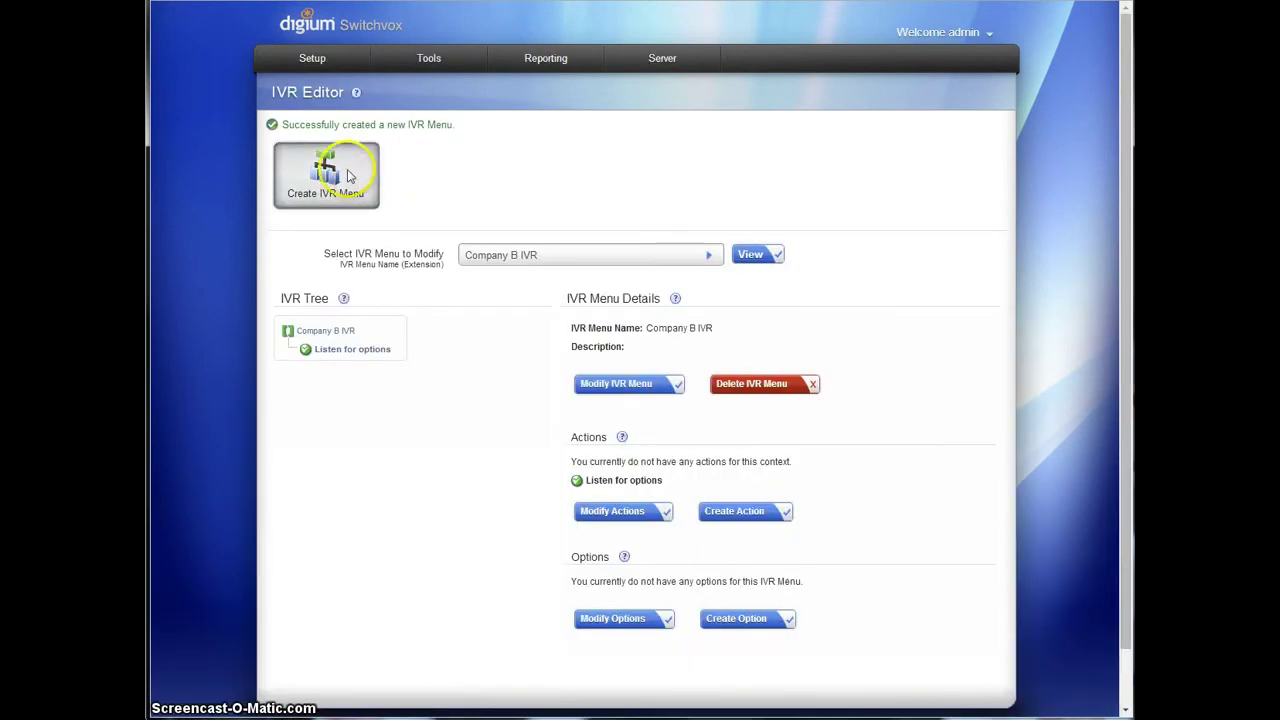
Create and save a third IVR menu named "Company C IVR".
{"action": "left_click", "coordinate": [349, 176]}
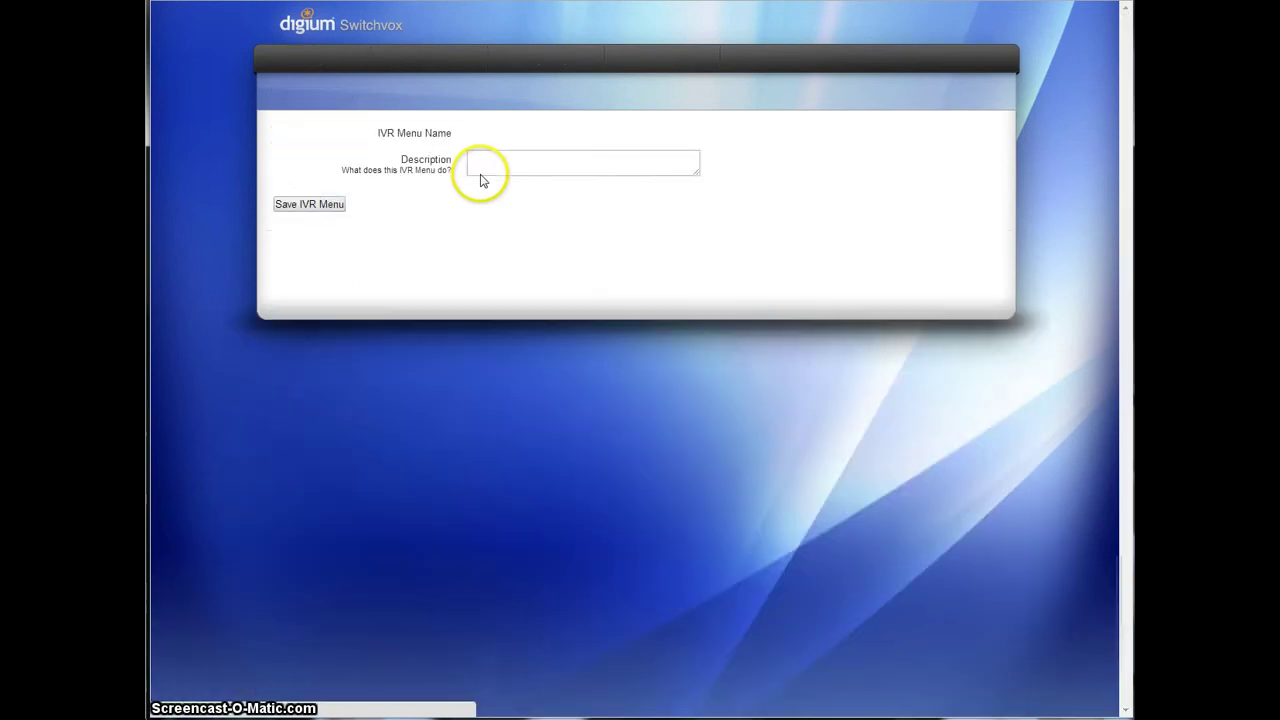
{"action": "left_click", "coordinate": [490, 169]}
{"action": "type", "text": "Com"}
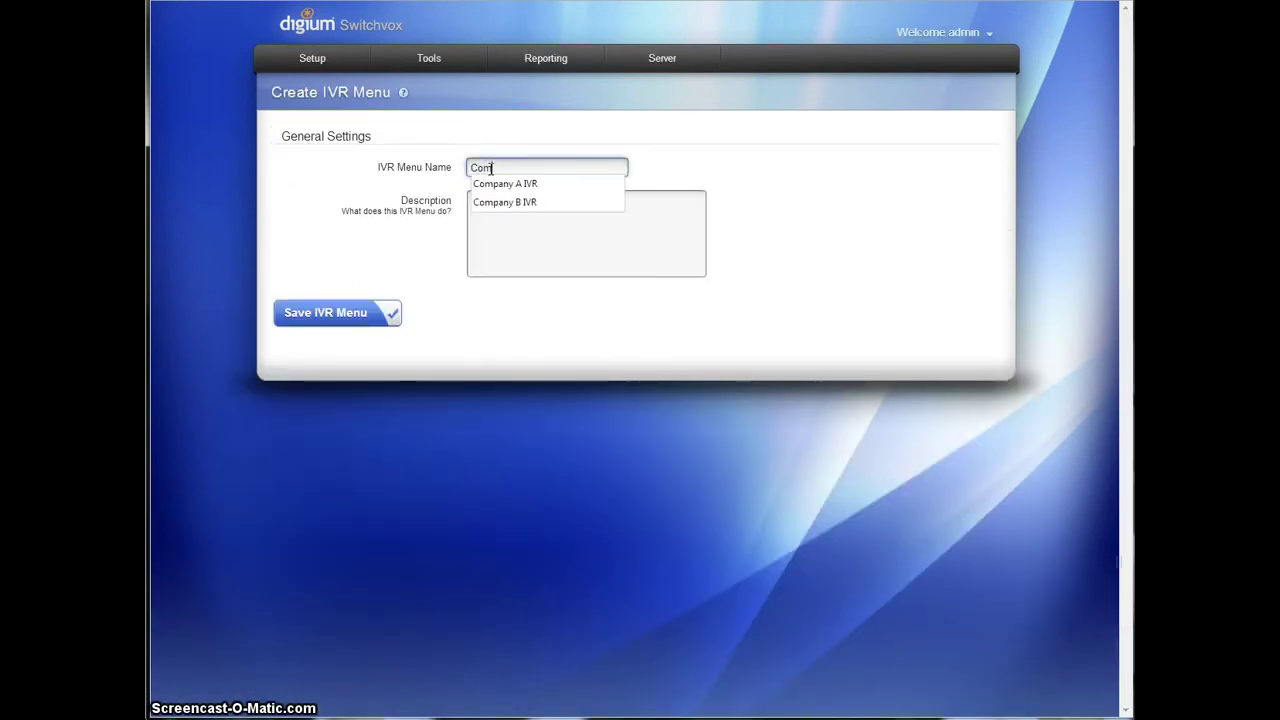
{"action": "type", "text": "pnay"}
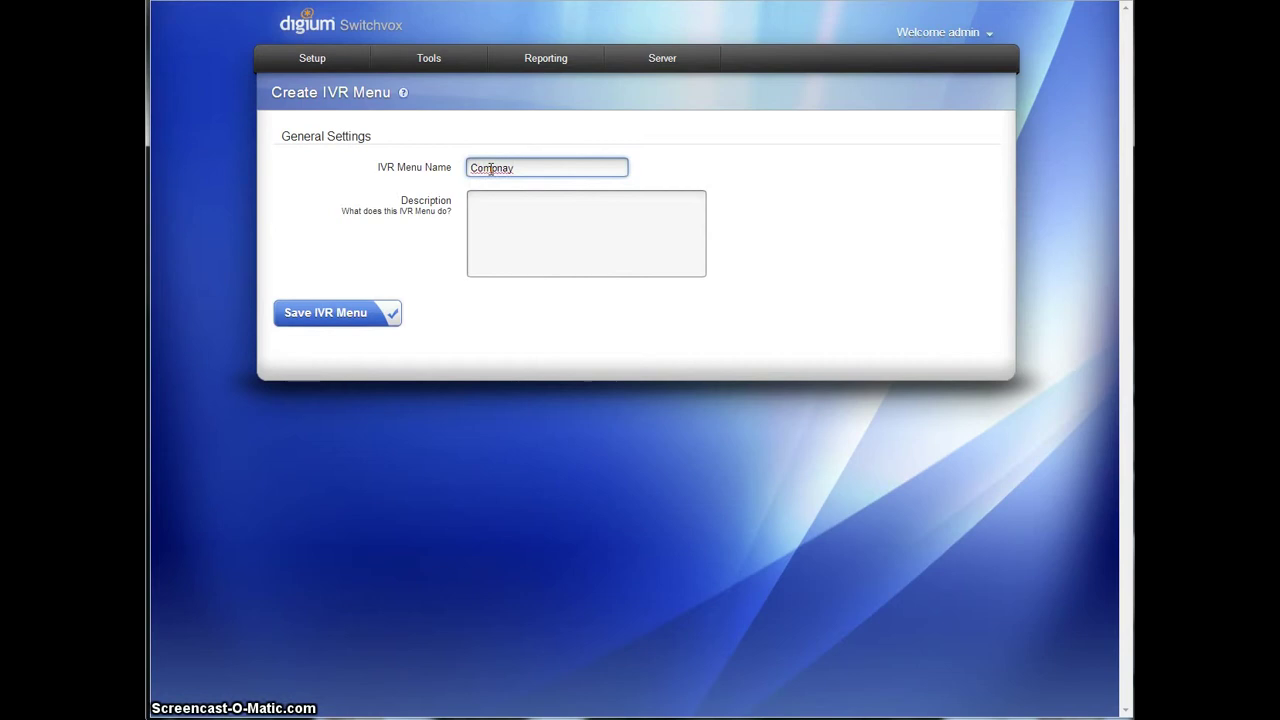
{"action": "key", "text": "BackSpace"}
{"action": "key", "text": "BackSpace"}
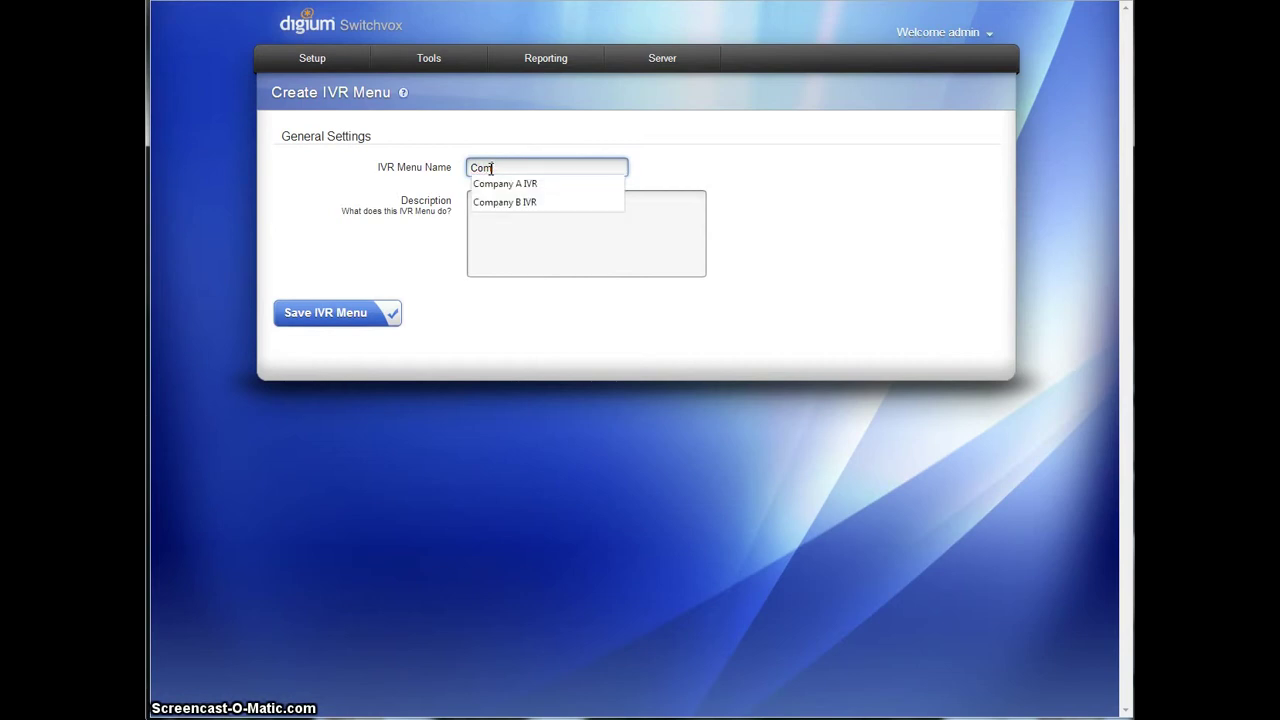
{"action": "type", "text": "pany "}
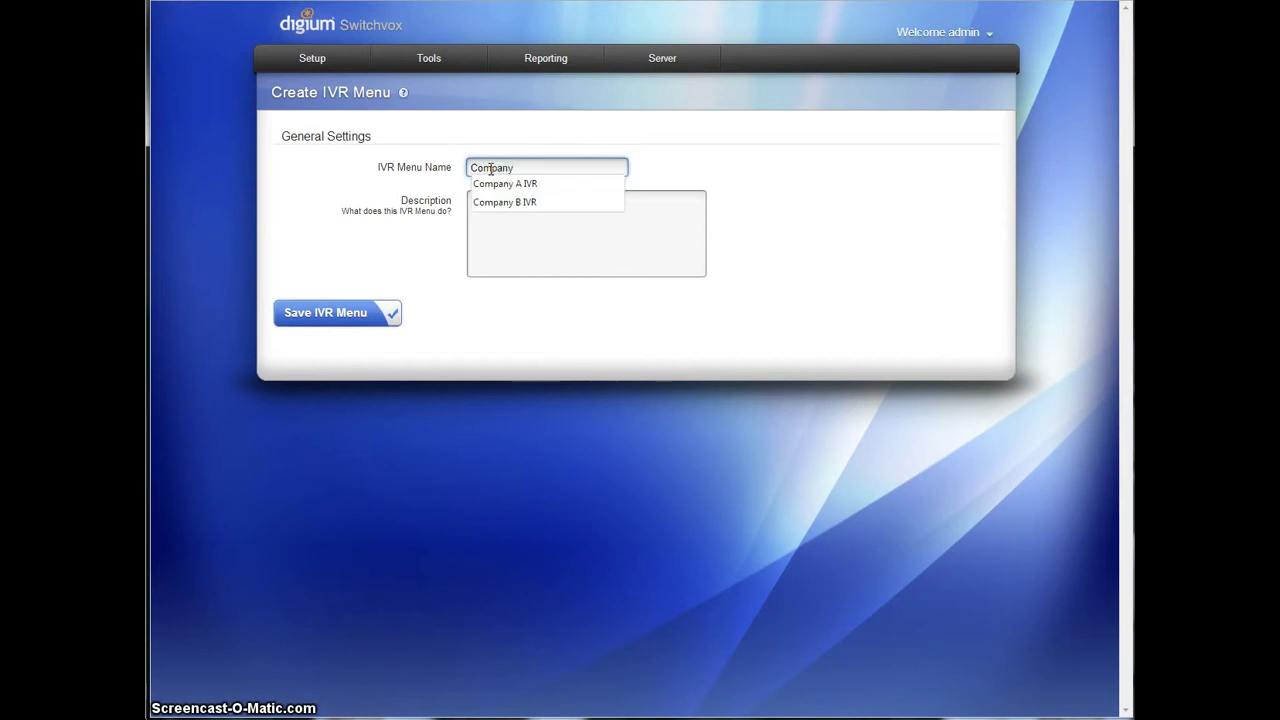
{"action": "type", "text": "C IVR"}
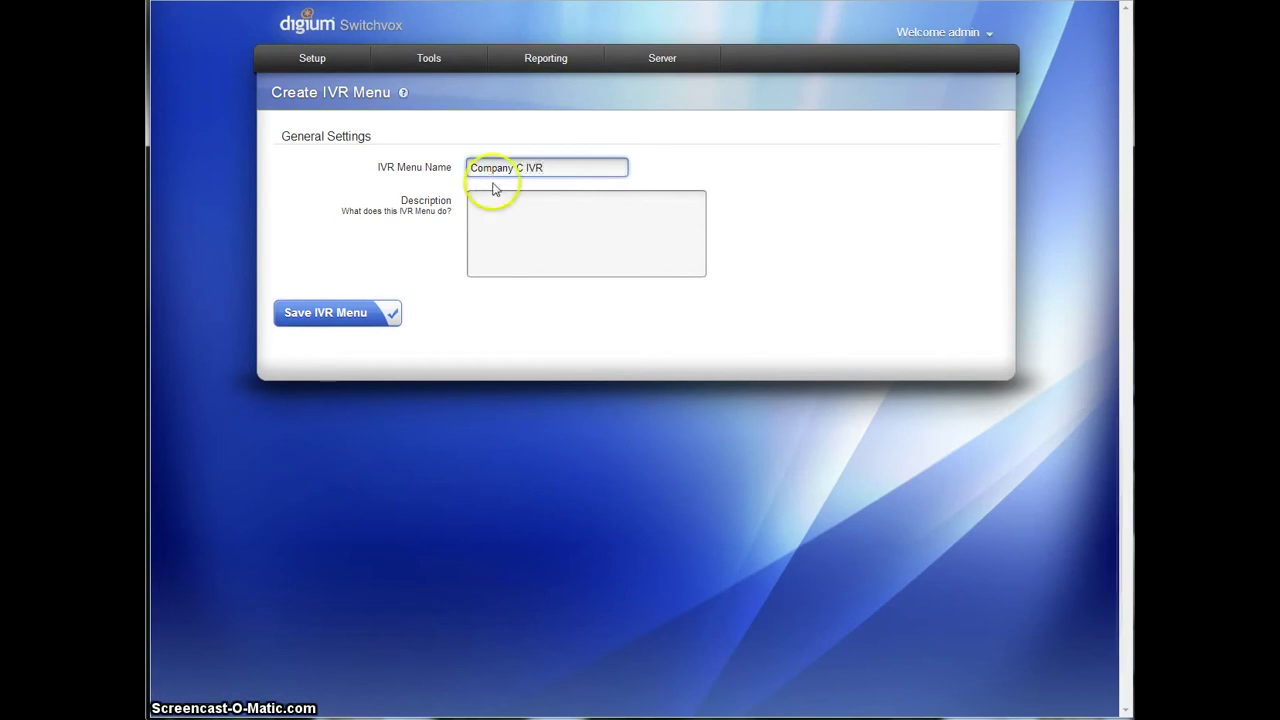
{"action": "left_click", "coordinate": [317, 318]}
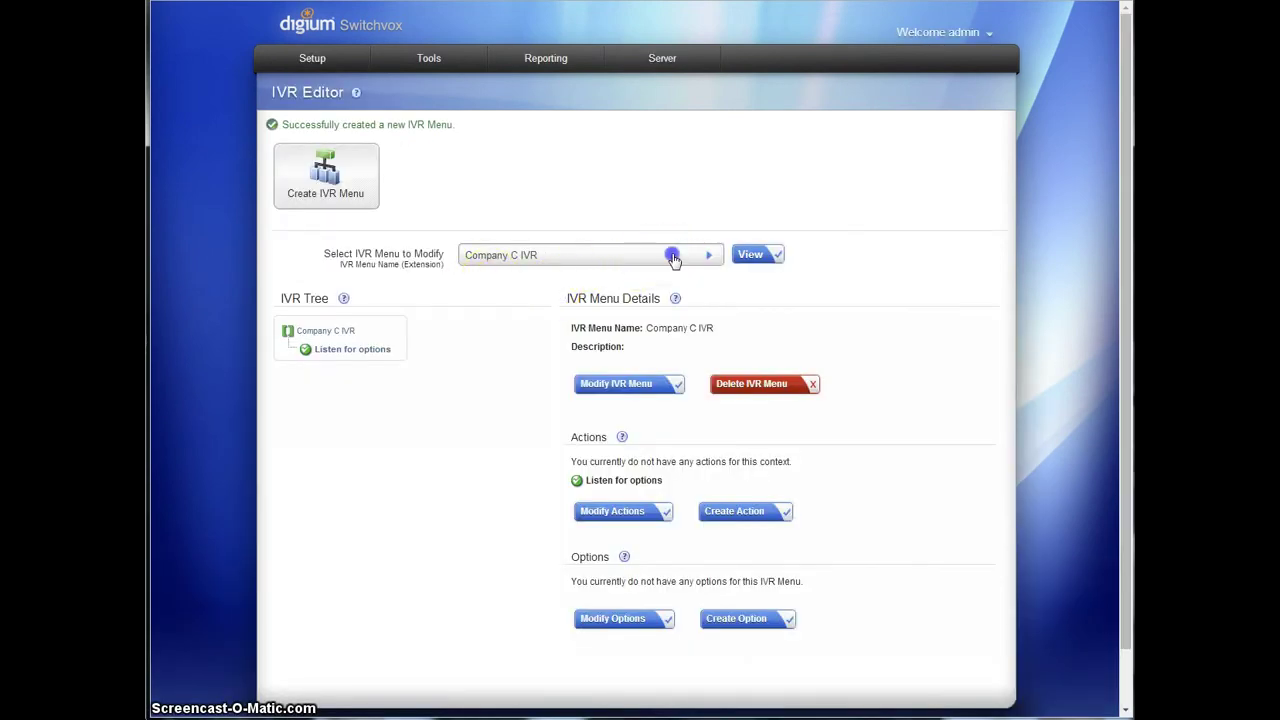
Choose Company A IVR as the menu to modify and start a new IVR action of type Send to External Number.
{"action": "left_click", "coordinate": [672, 255]}
{"action": "left_click", "coordinate": [539, 339]}
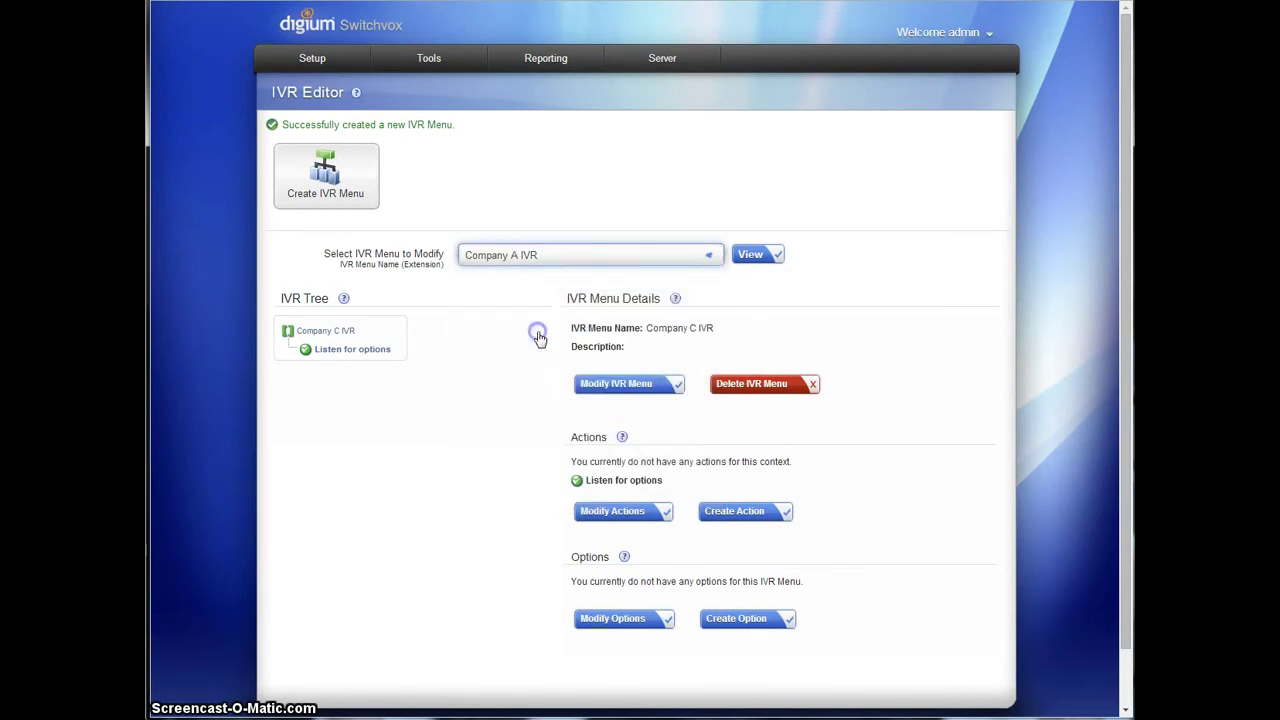
{"action": "left_click", "coordinate": [614, 513]}
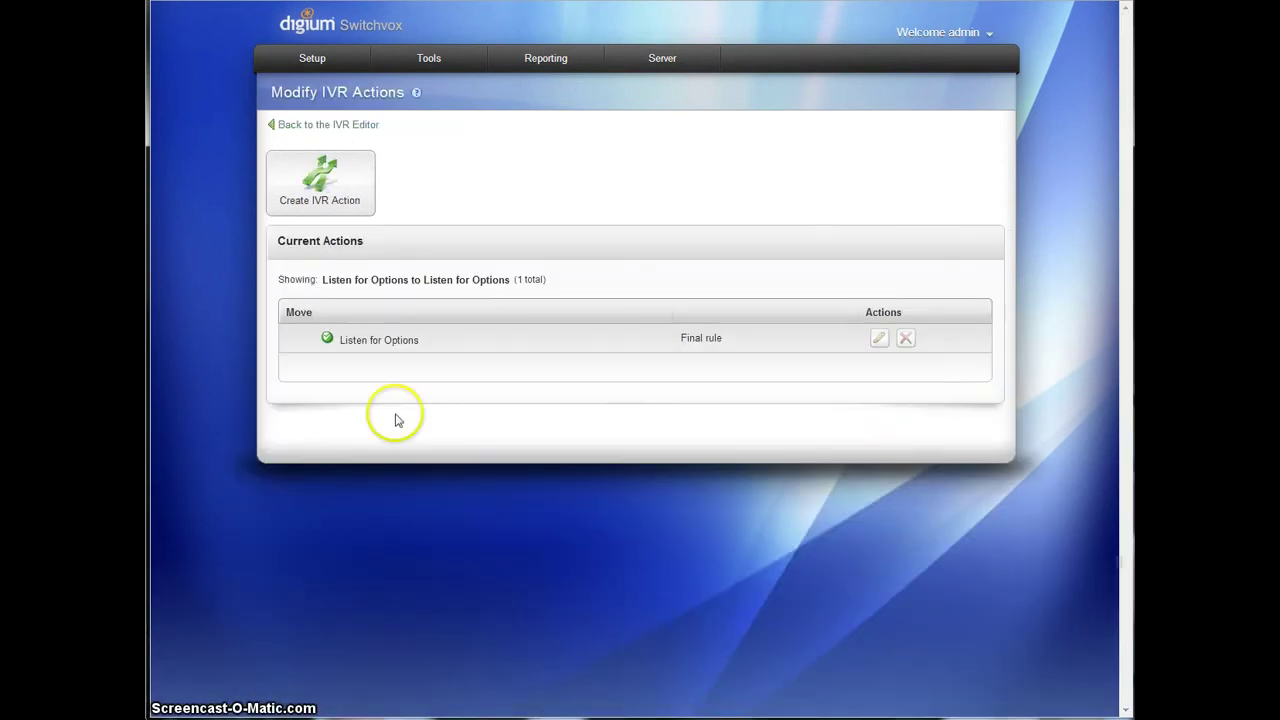
{"action": "left_click", "coordinate": [342, 205]}
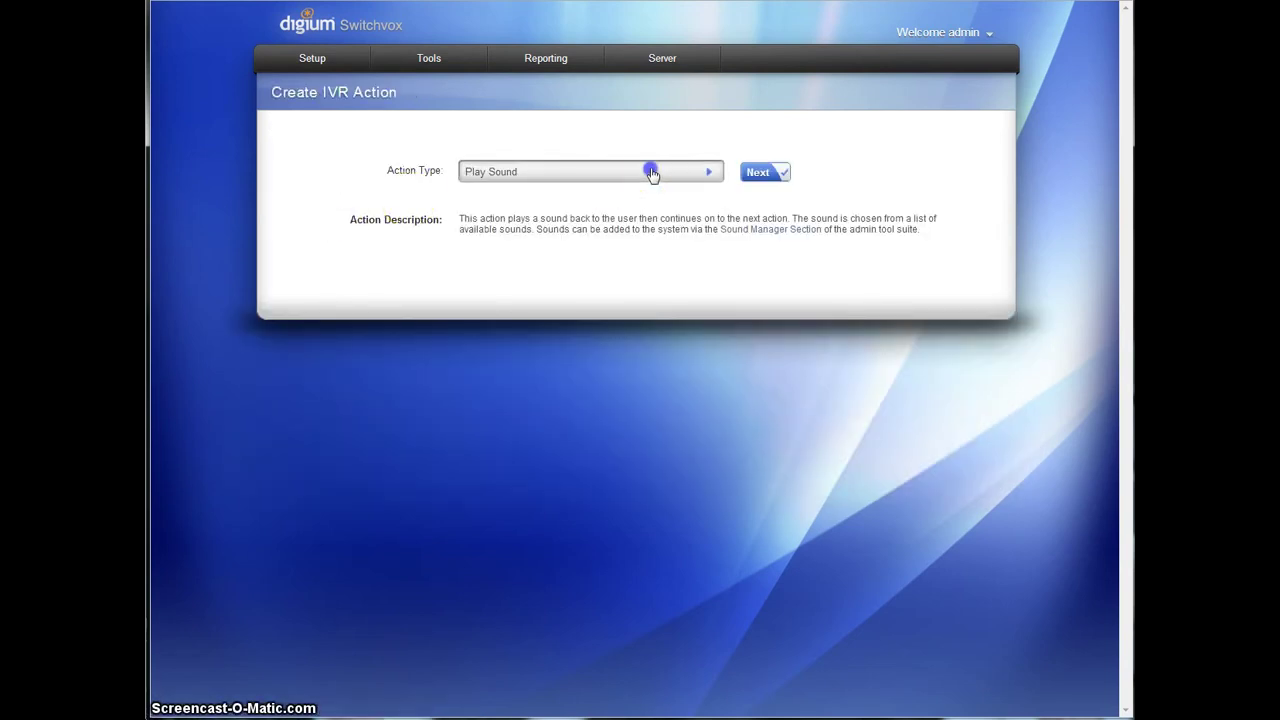
{"action": "left_click", "coordinate": [651, 172]}
{"action": "scroll", "coordinate": [629, 300], "scroll_direction": "down", "scroll_amount": 3}
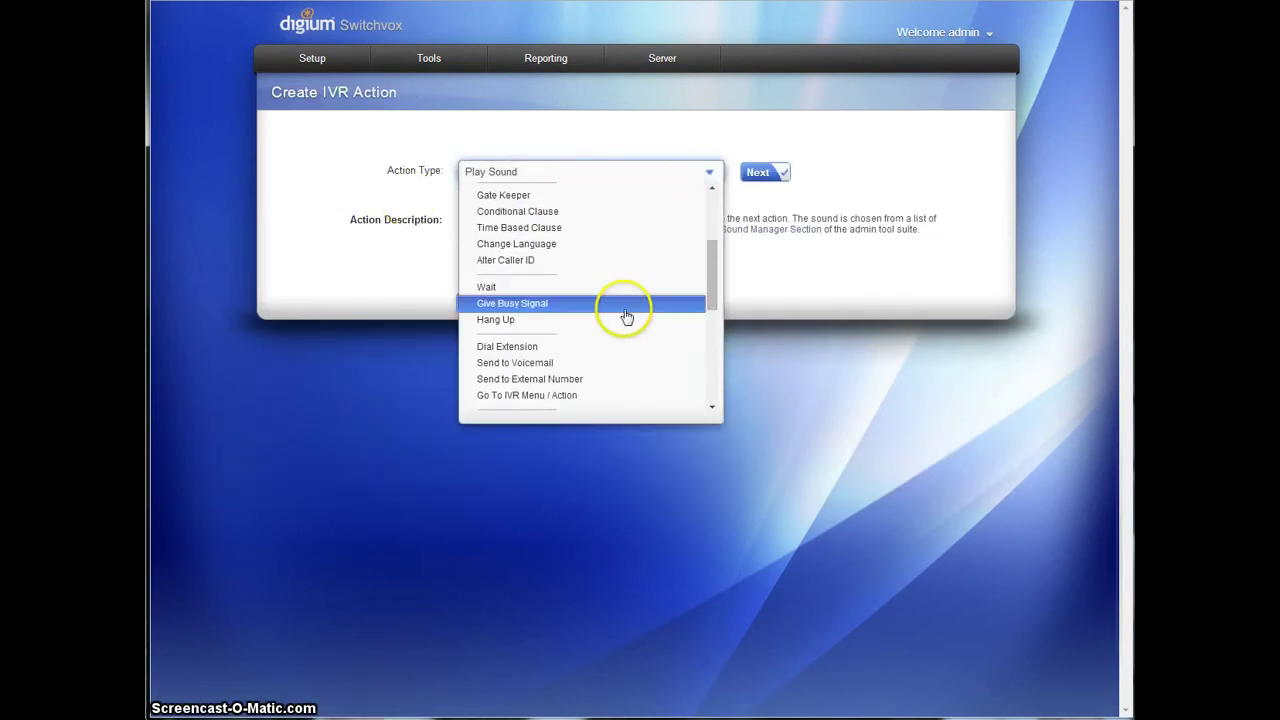
{"action": "left_click", "coordinate": [520, 379]}
{"action": "left_click", "coordinate": [768, 175]}
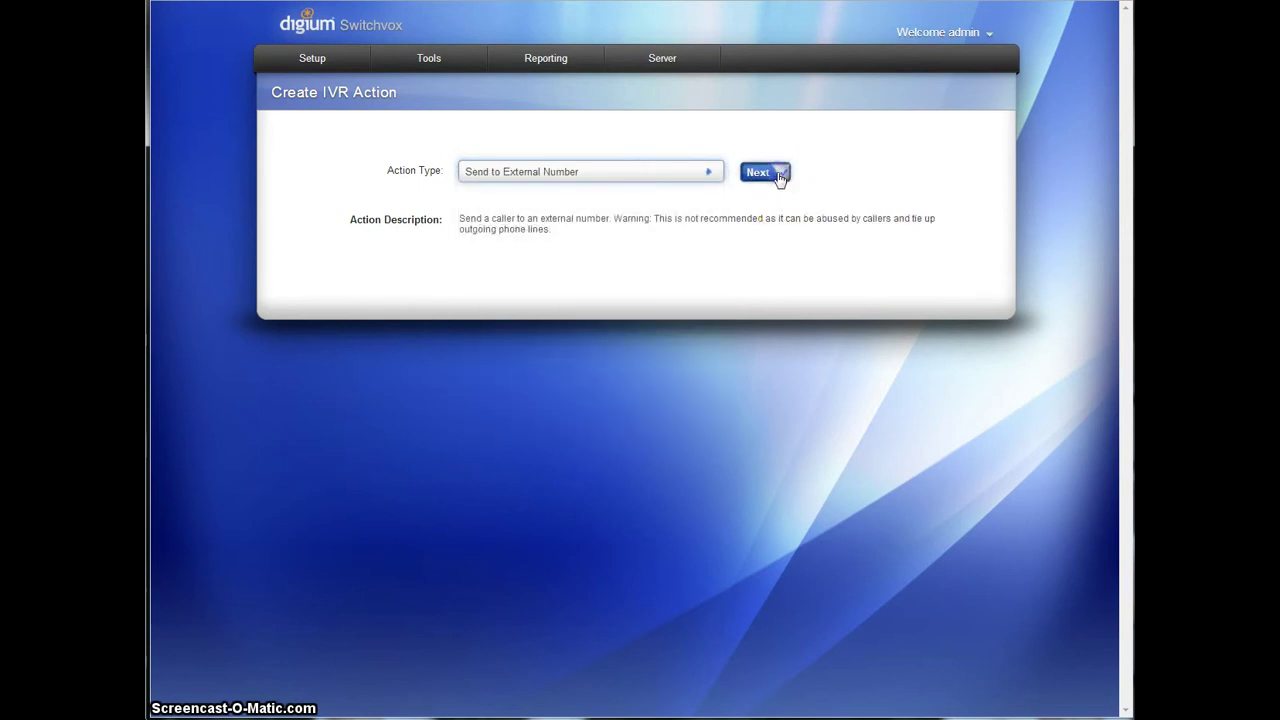
{"action": "left_click", "coordinate": [773, 177]}
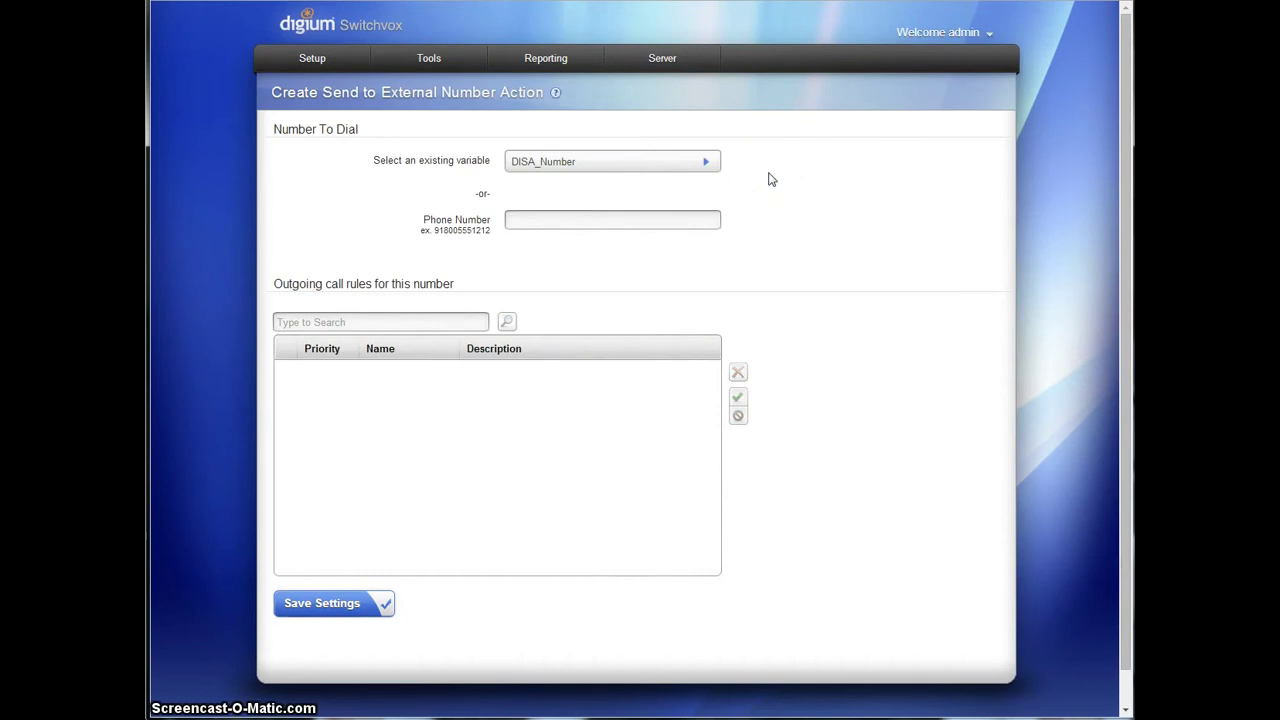
Enter company A's phone number from the TextPad notes as the external number to dial.
{"action": "left_click", "coordinate": [546, 220]}
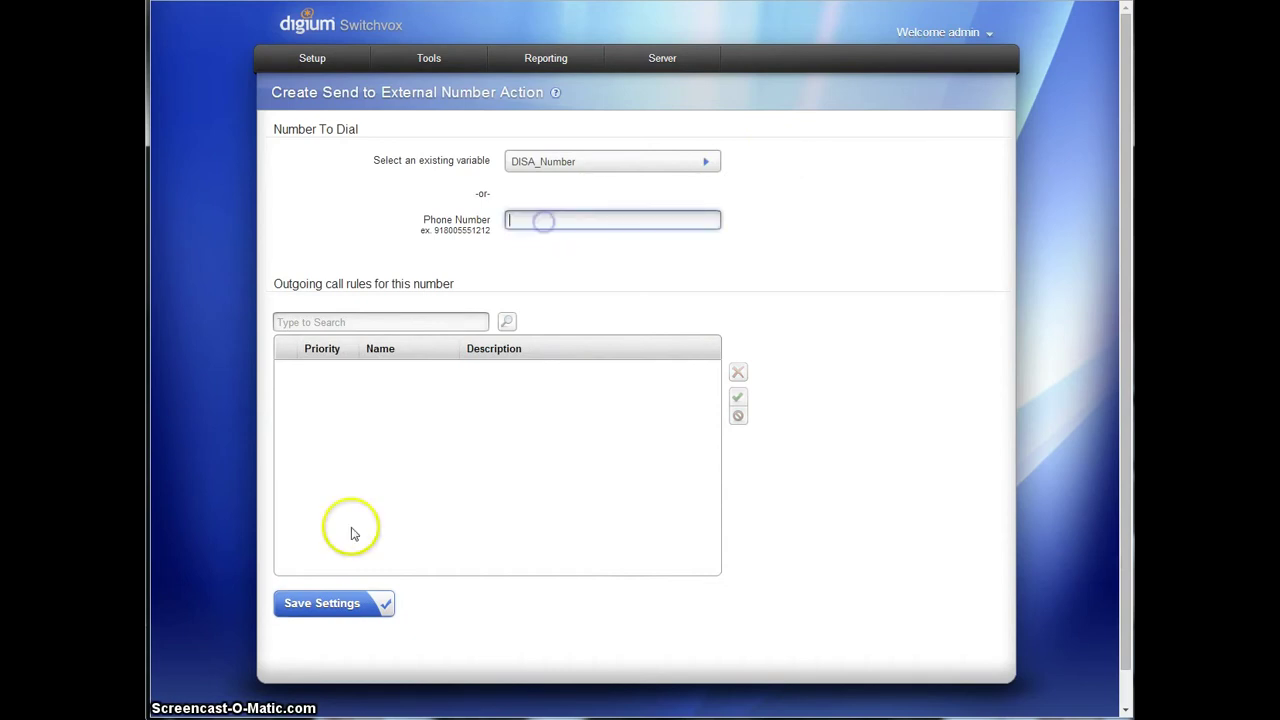
{"action": "left_click", "coordinate": [318, 650]}
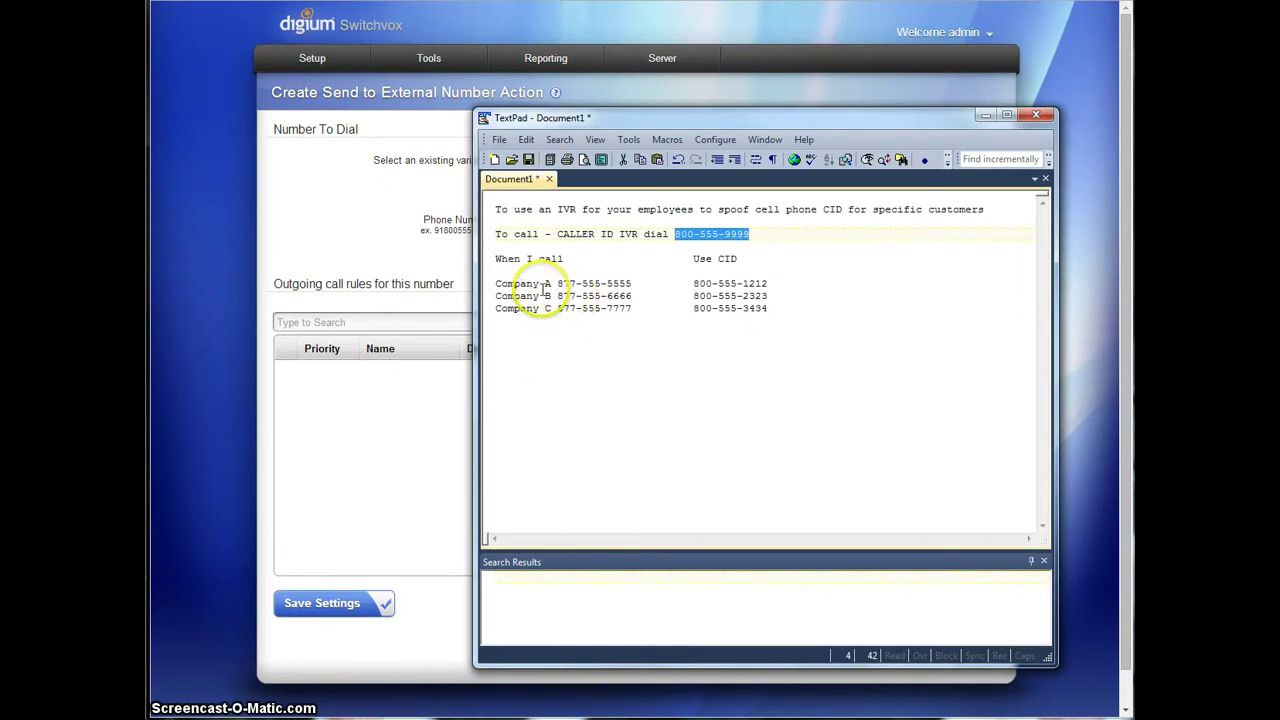
{"action": "left_click_drag", "start_coordinate": [629, 120], "coordinate": [633, 376]}
{"action": "left_click", "coordinate": [588, 219]}
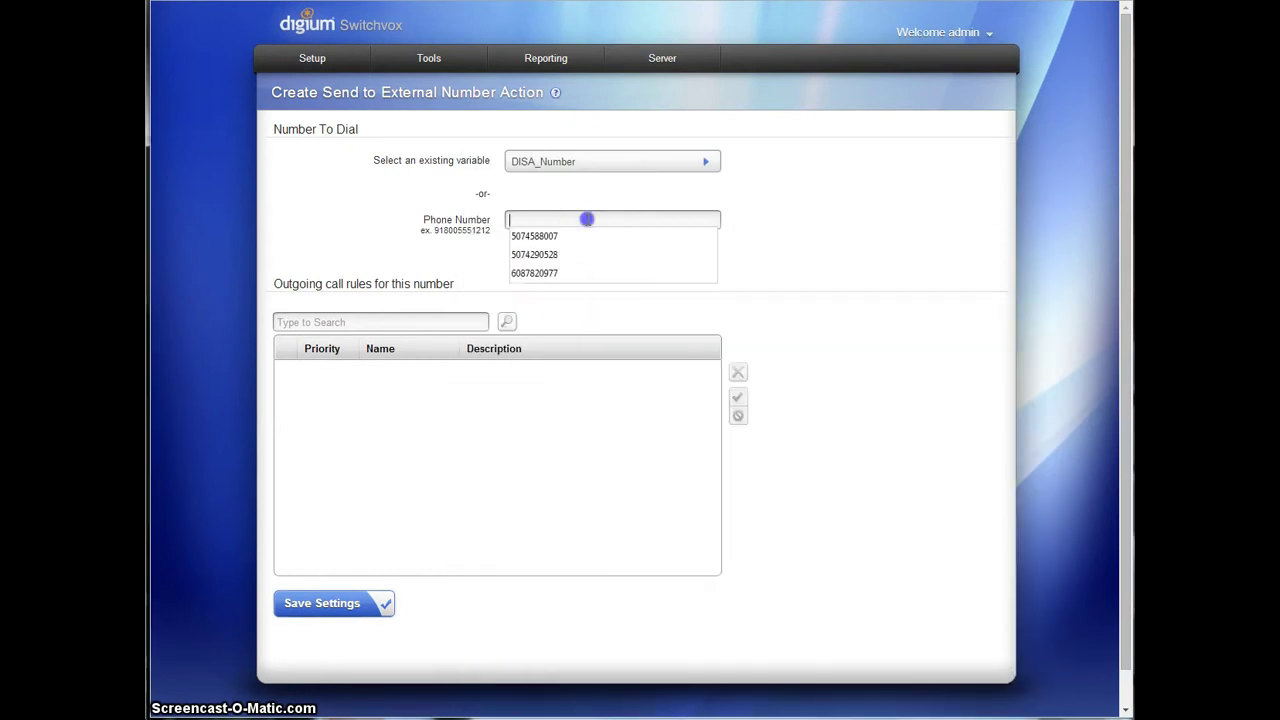
{"action": "type", "text": "8775555555"}
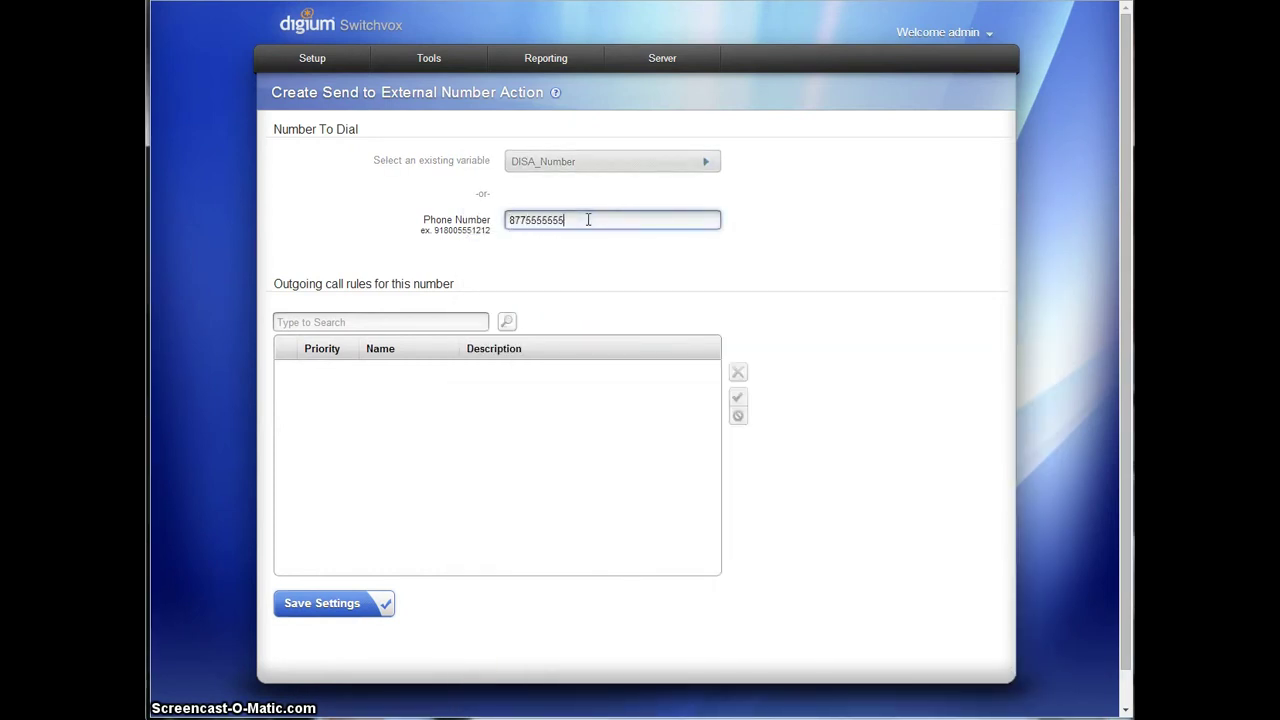
Allow the "Caller ID company A" outgoing call rule for this number and save the action.
{"action": "left_click", "coordinate": [508, 322]}
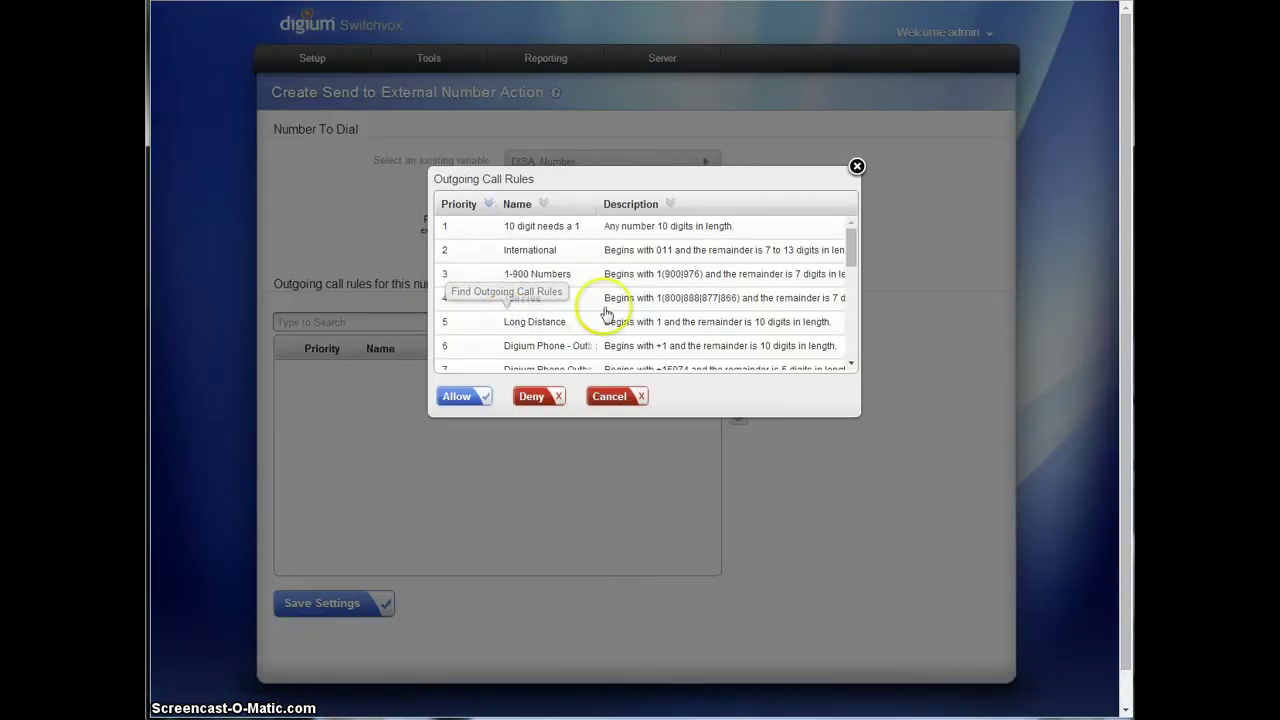
{"action": "scroll", "coordinate": [606, 314], "scroll_direction": "down", "scroll_amount": 6}
{"action": "left_click", "coordinate": [540, 272]}
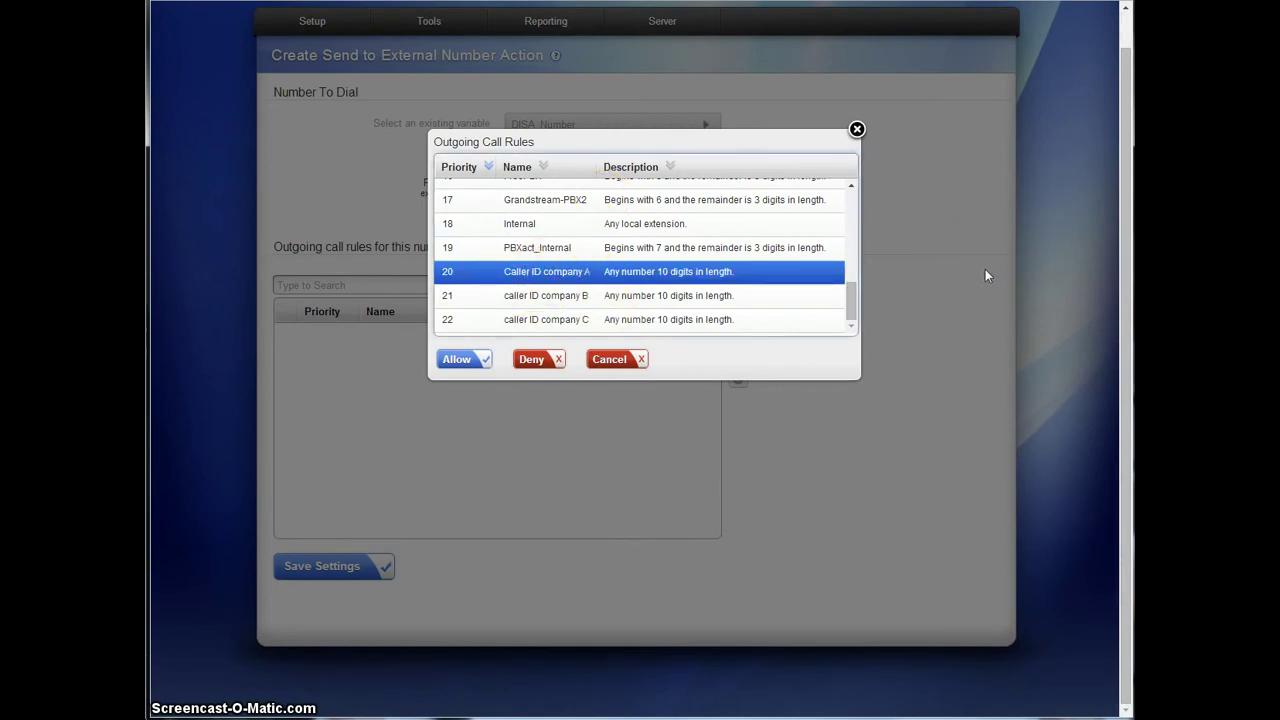
{"action": "left_click", "coordinate": [455, 360]}
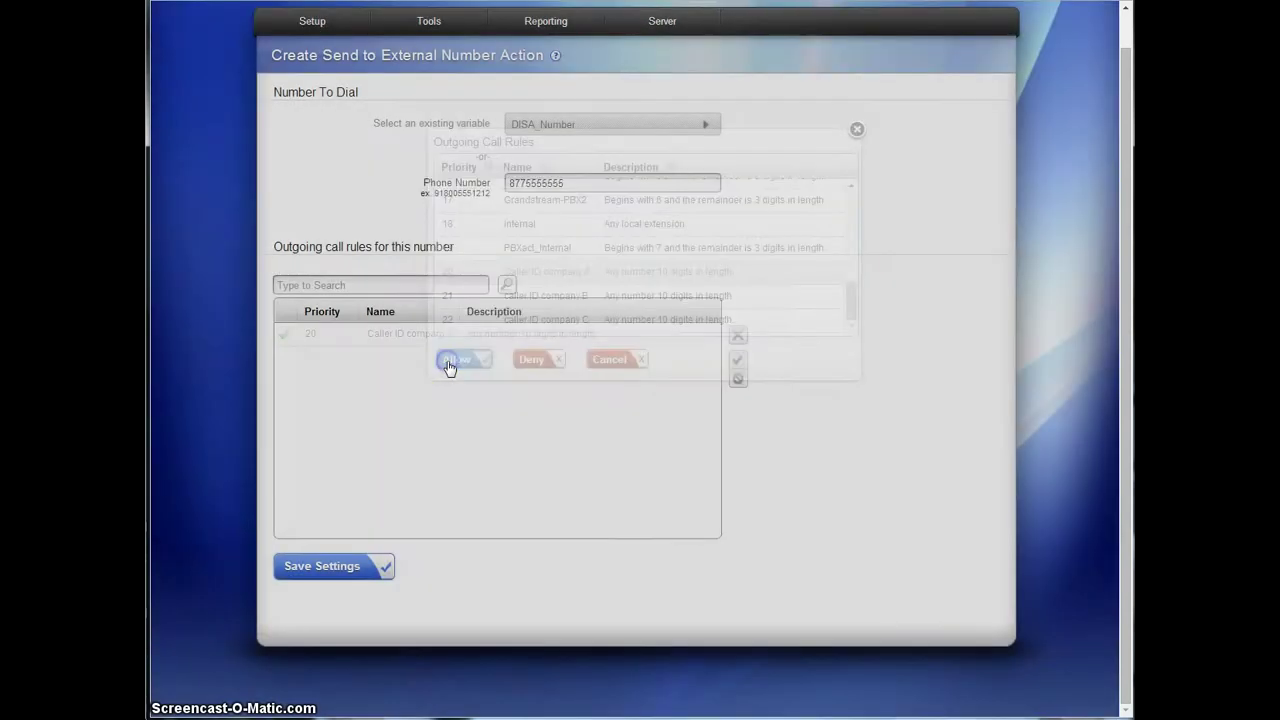
{"action": "left_click", "coordinate": [341, 570]}
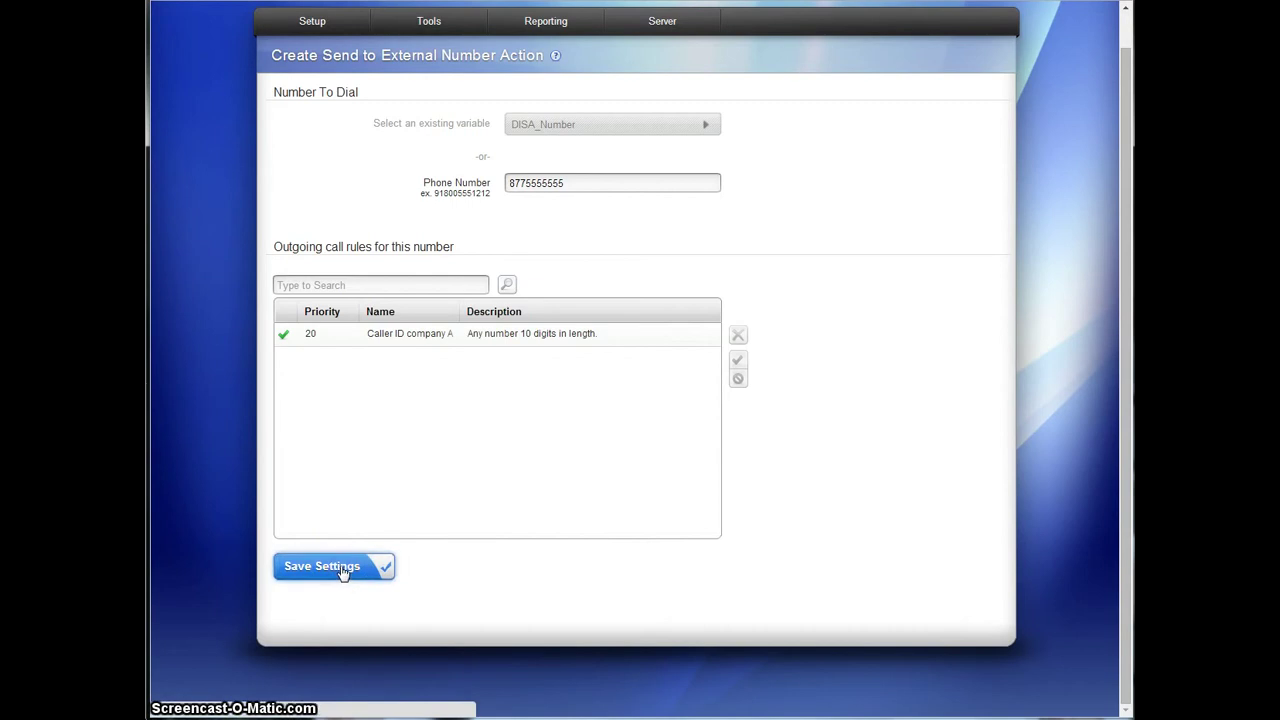
{"action": "left_click", "coordinate": [341, 568]}
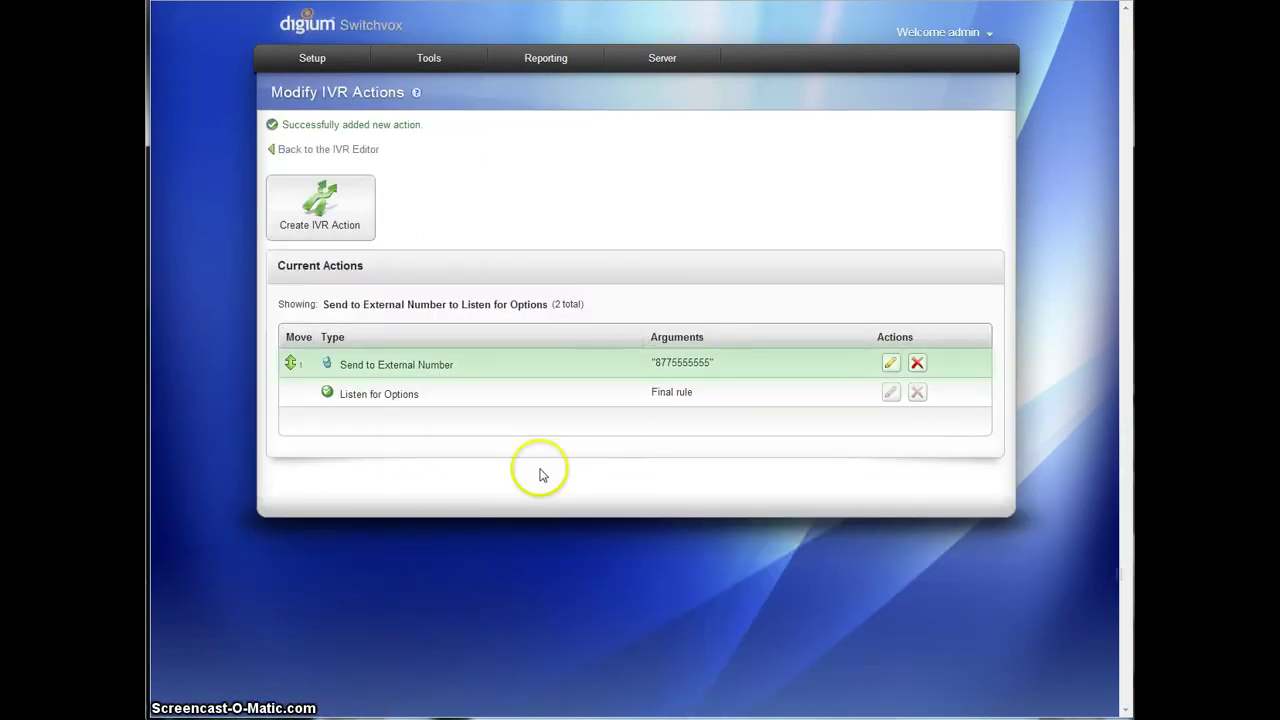
Try to open the action list of the Company B IVR menu, and return to the IVR Editor.
{"action": "left_click", "coordinate": [343, 155]}
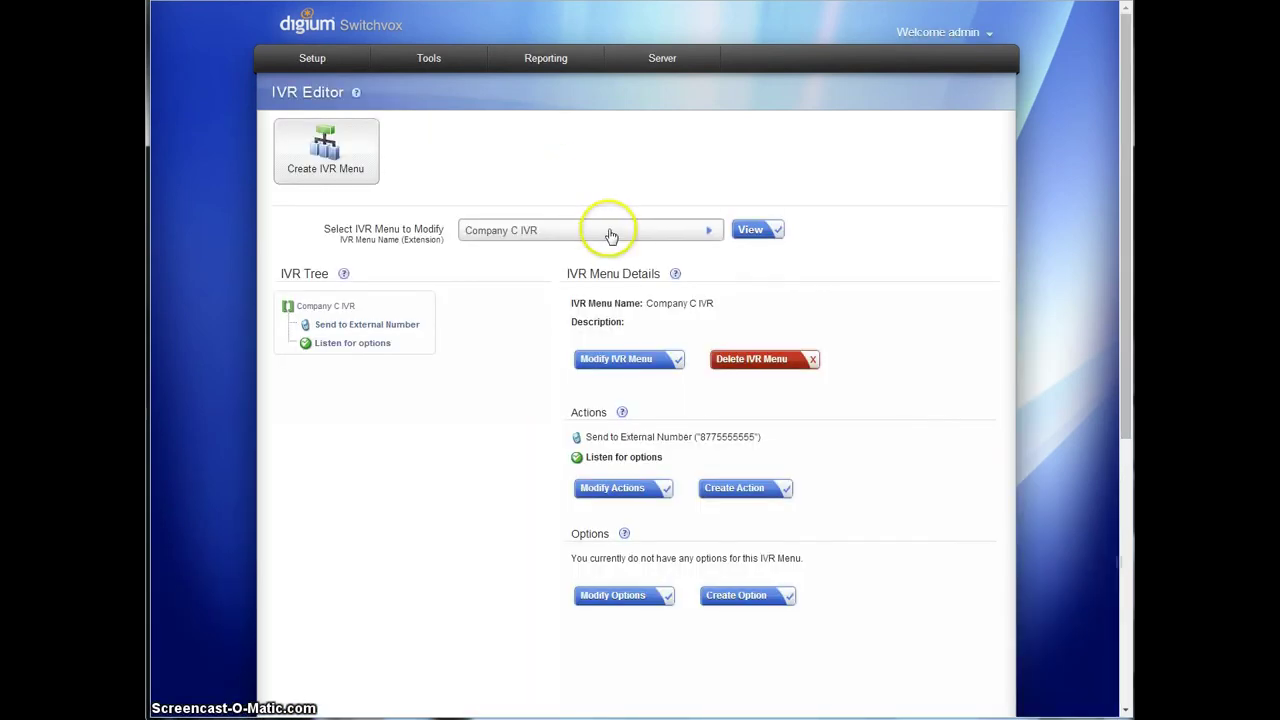
{"action": "left_click", "coordinate": [609, 229]}
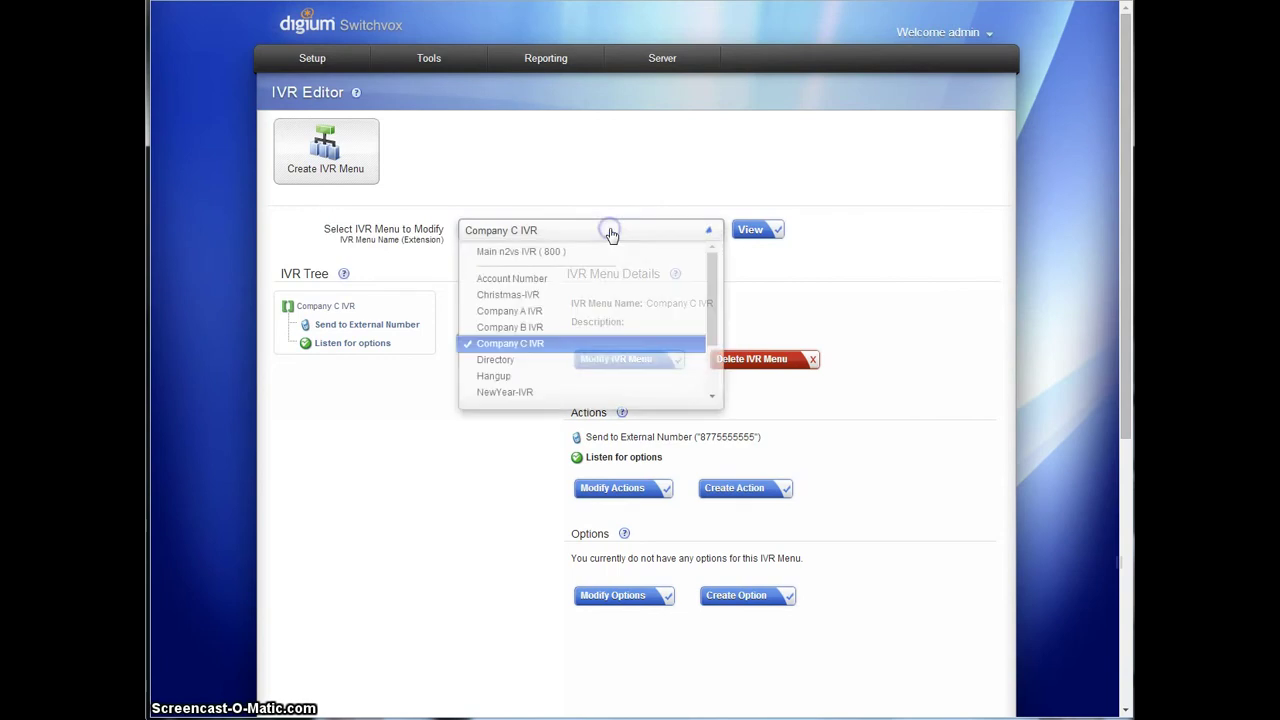
{"action": "left_click", "coordinate": [560, 328]}
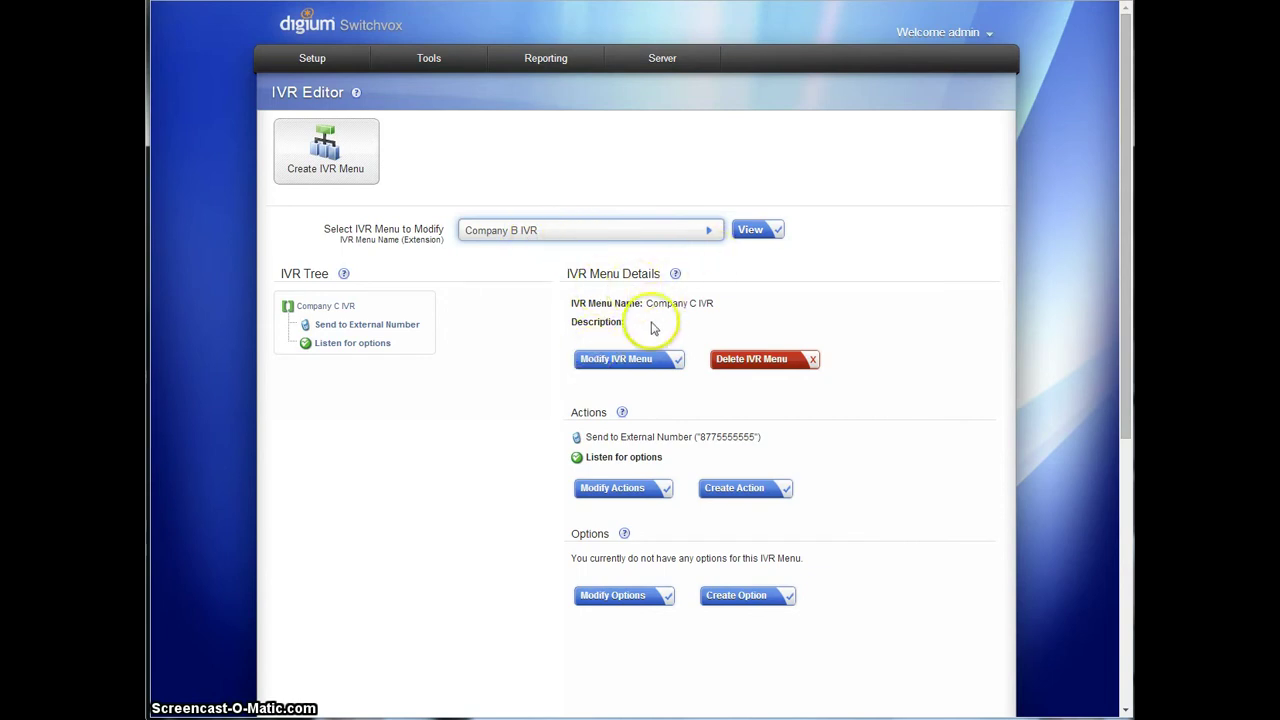
{"action": "left_click", "coordinate": [615, 231]}
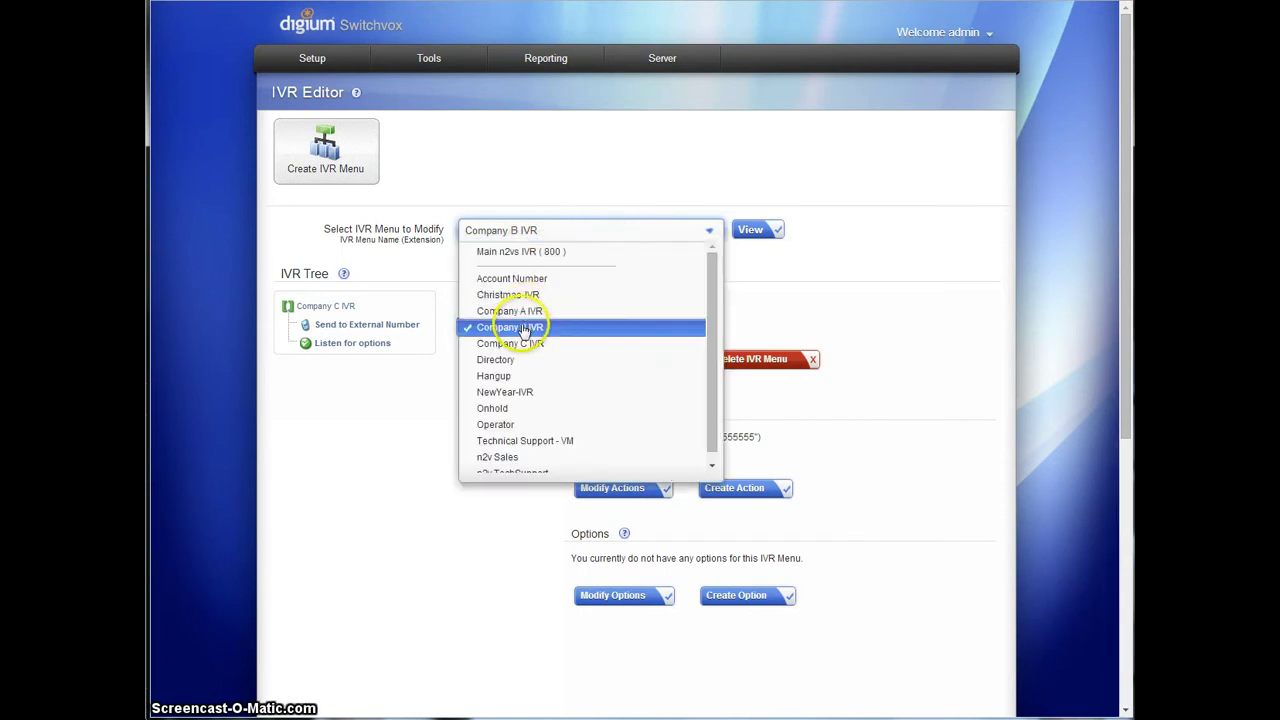
{"action": "left_click", "coordinate": [523, 331]}
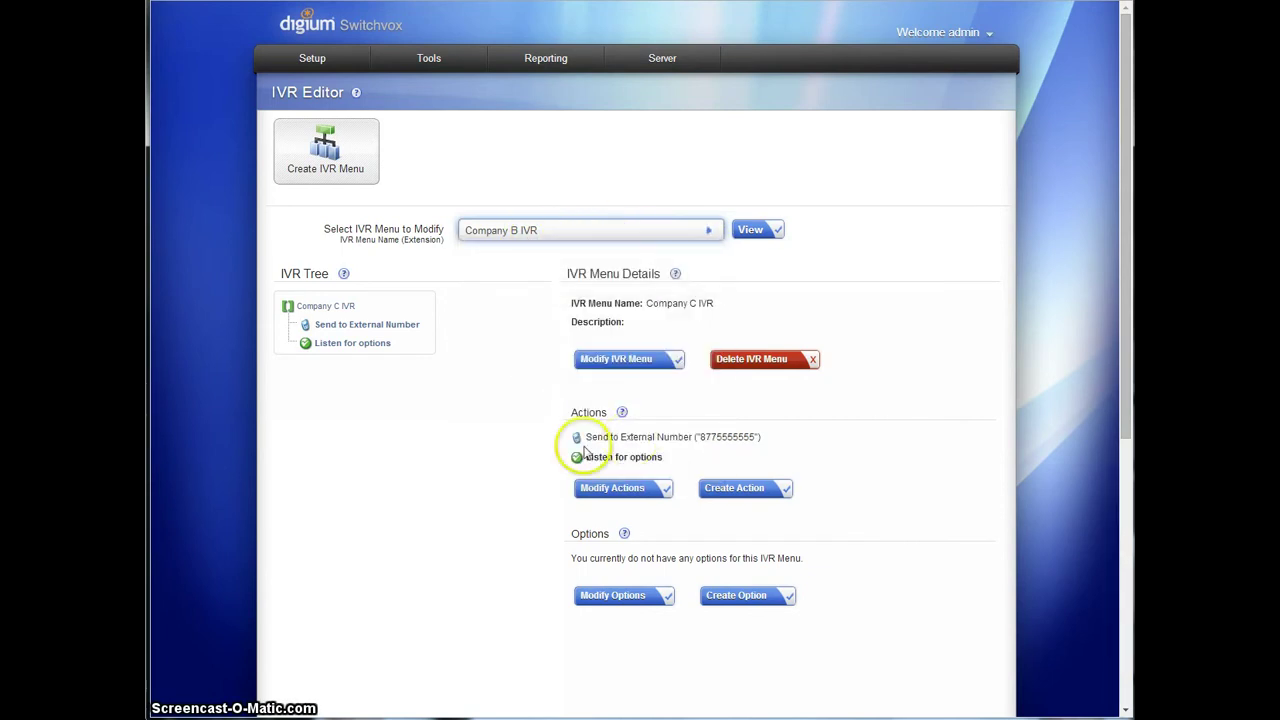
{"action": "left_click", "coordinate": [614, 490]}
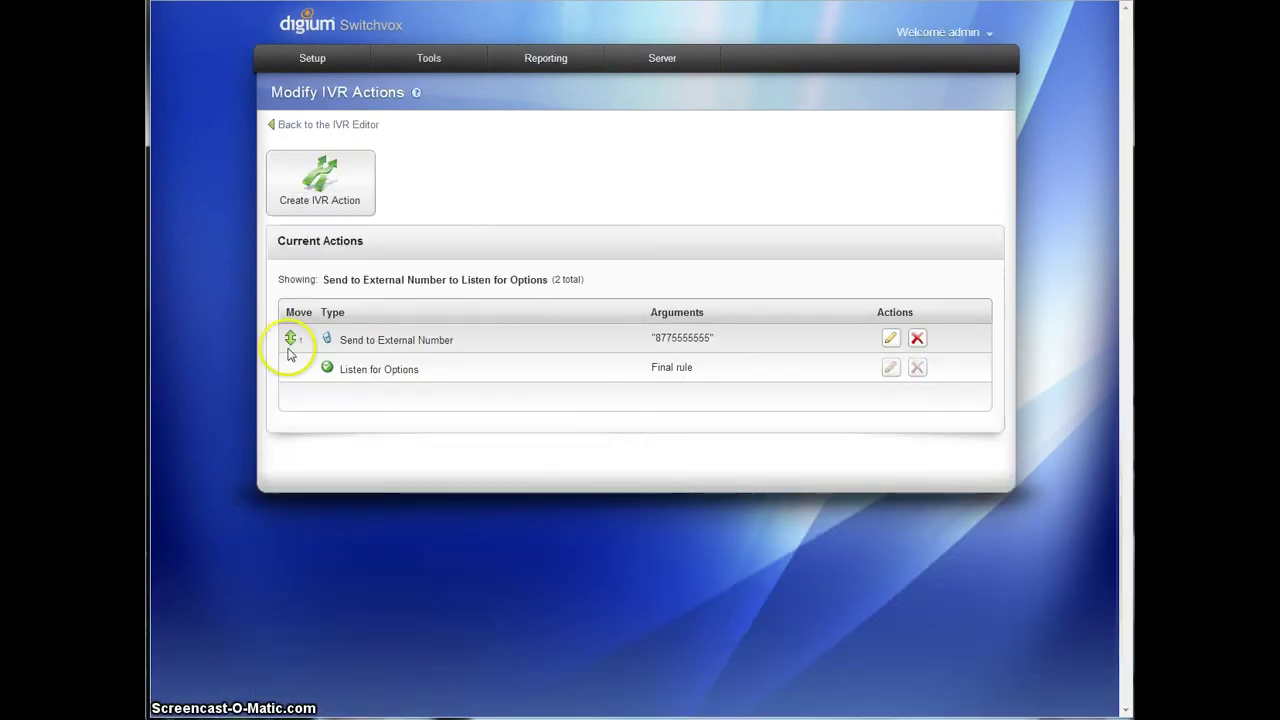
{"action": "left_click", "coordinate": [334, 126]}
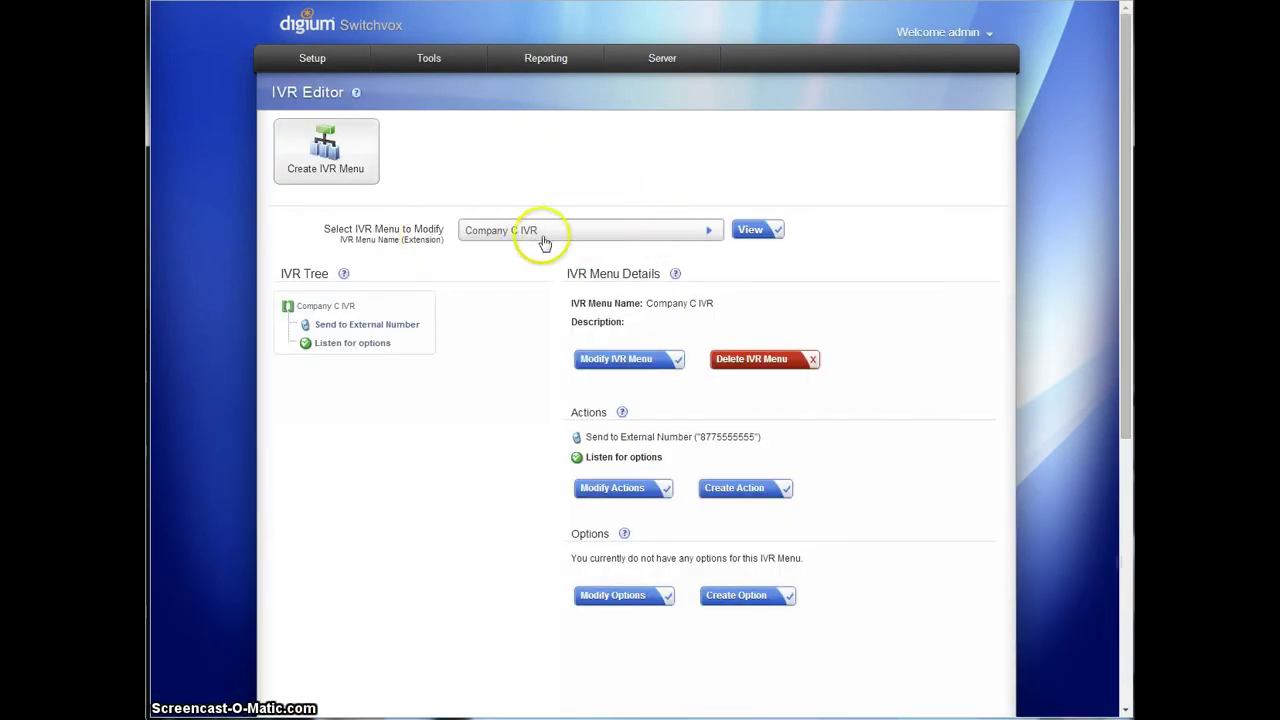
Change the phone number in Company C IVR's Send to External Number action to company C's number from the TextPad notes.
{"action": "left_click", "coordinate": [615, 490]}
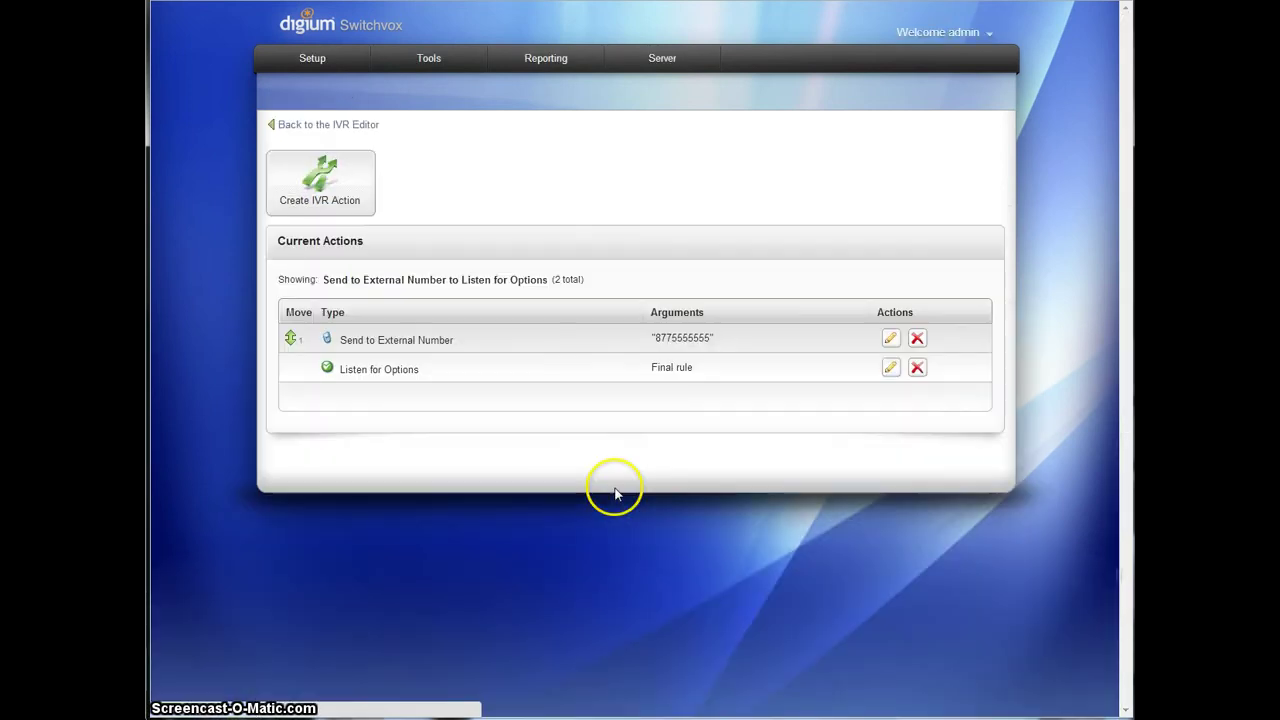
{"action": "left_click", "coordinate": [889, 340]}
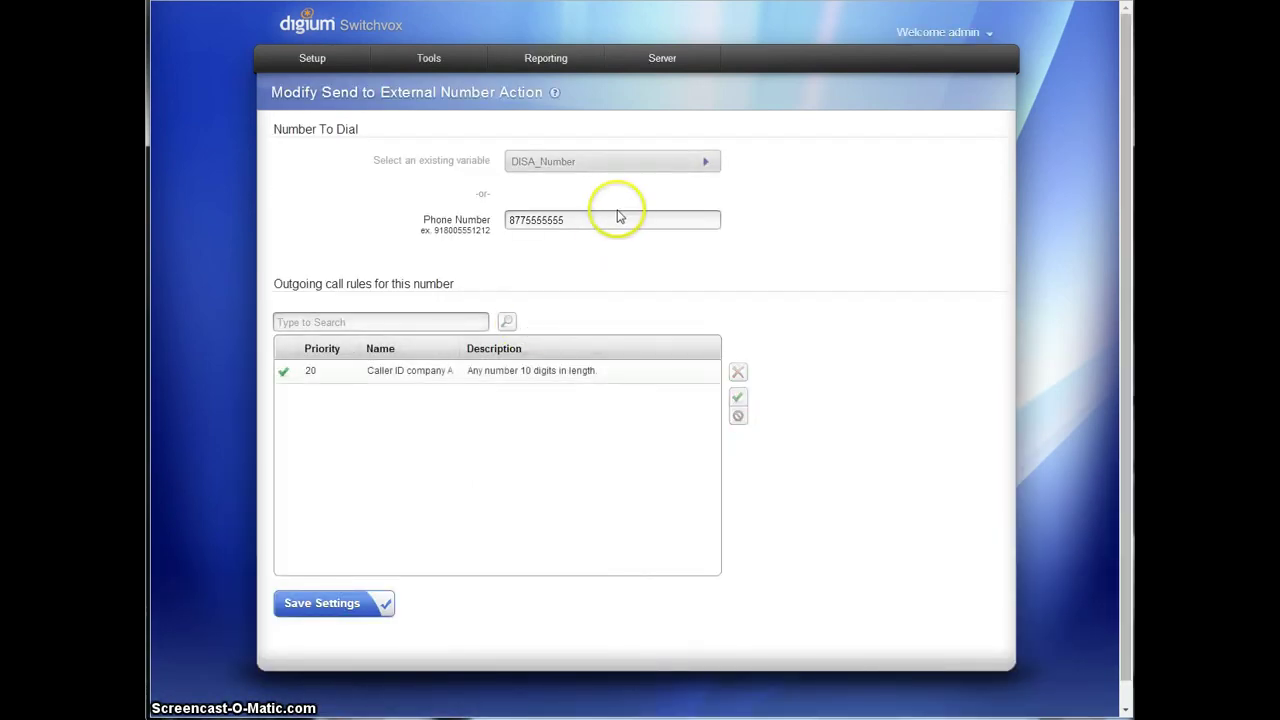
{"action": "key", "text": "alt+Tab"}
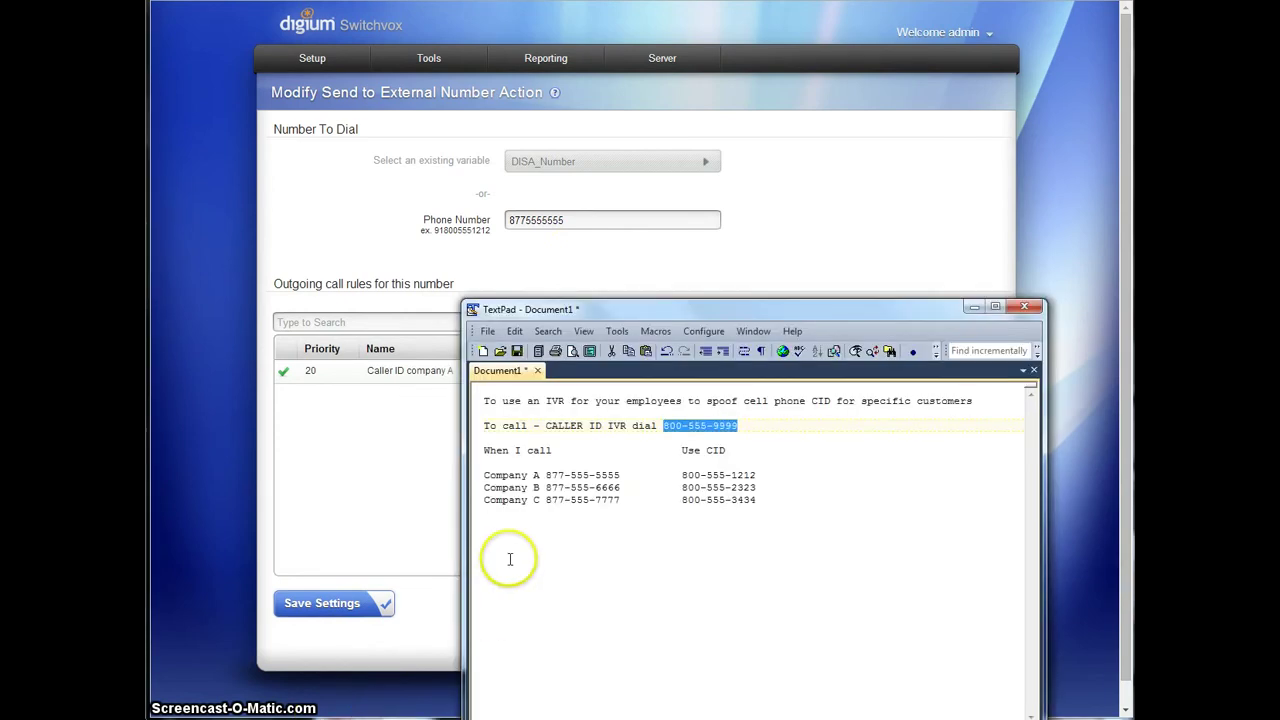
{"action": "left_click", "coordinate": [591, 221]}
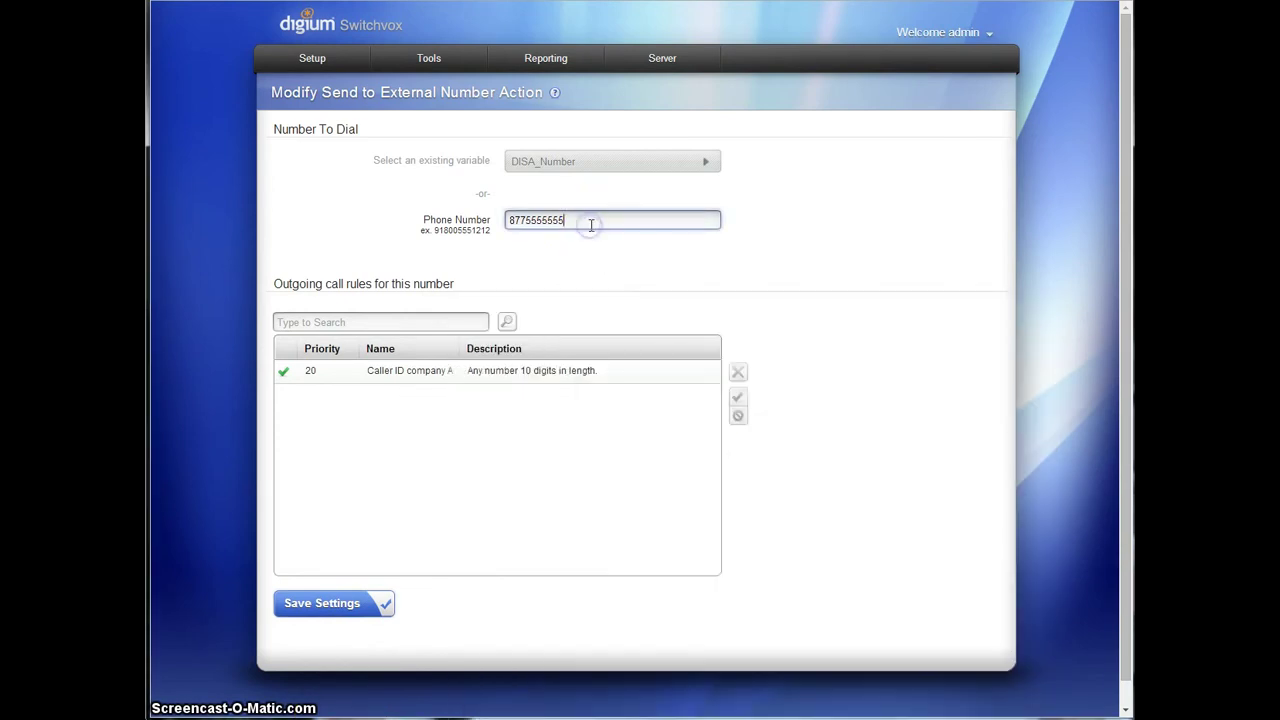
{"action": "key", "text": "BackSpace"}
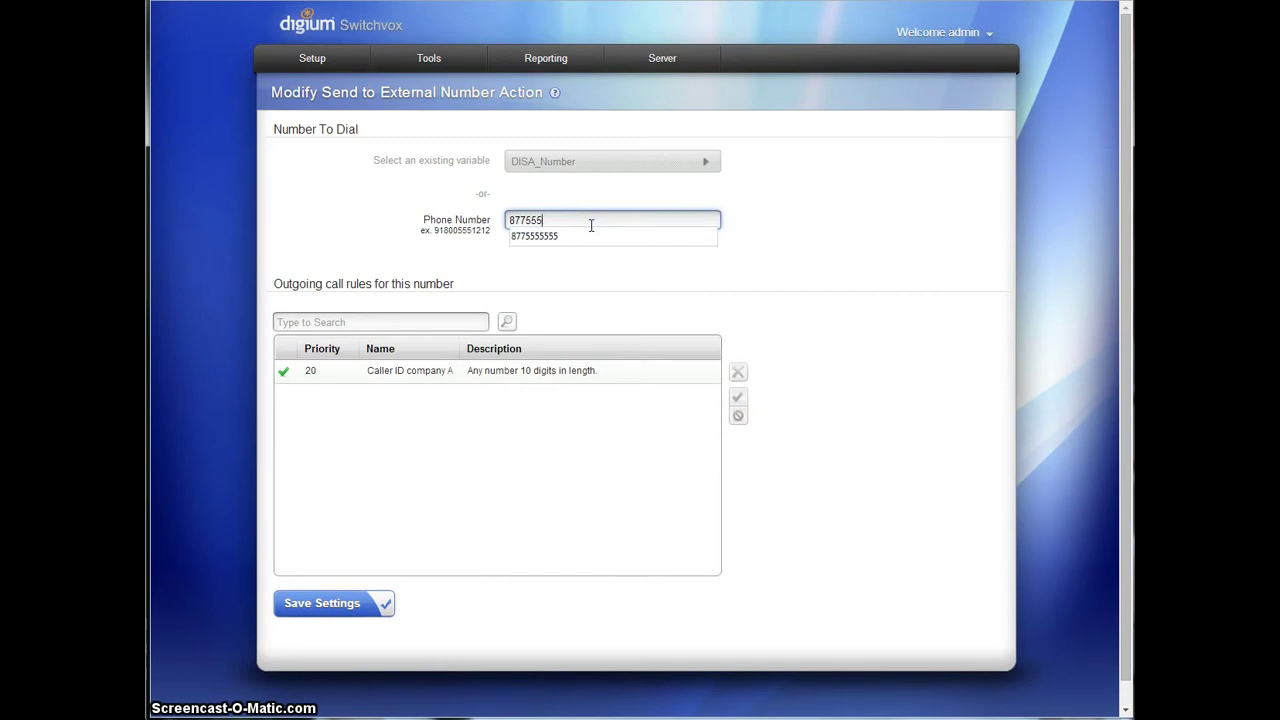
{"action": "type", "text": "57777"}
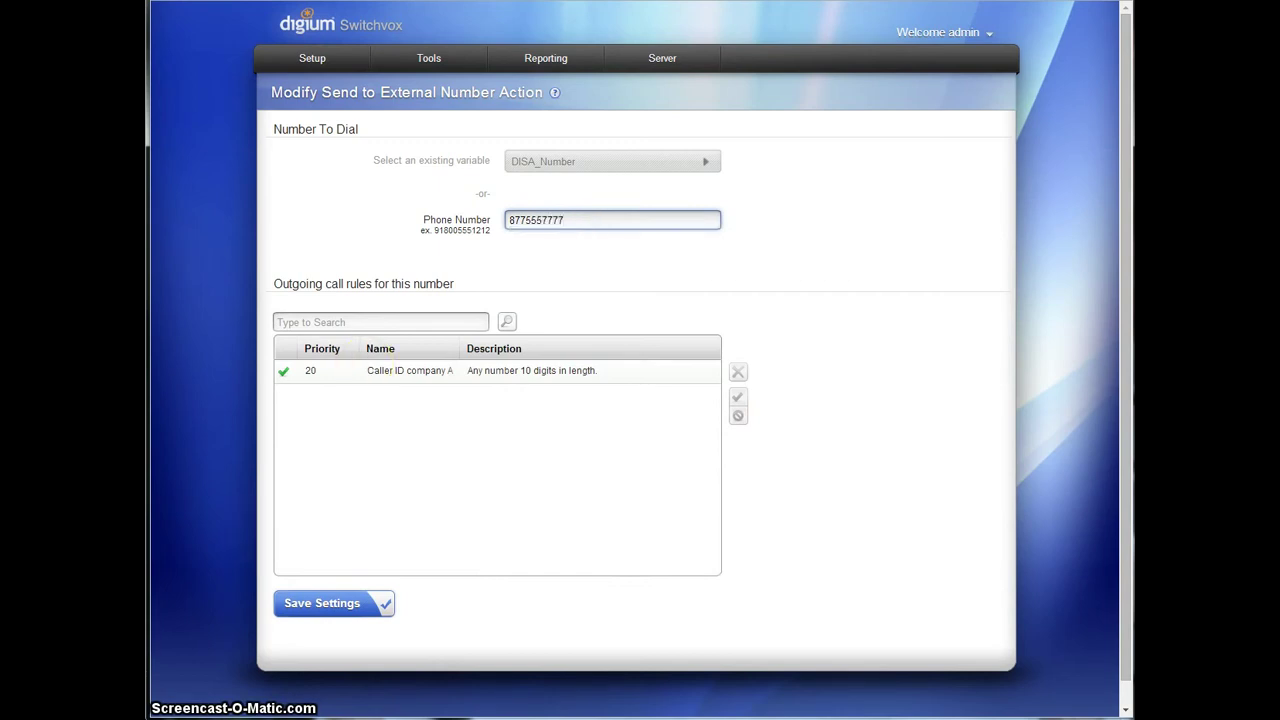
Save Company C IVR's external number action, reopen it and remove its "Caller ID company A" outgoing call rule.
{"action": "left_click", "coordinate": [317, 617]}
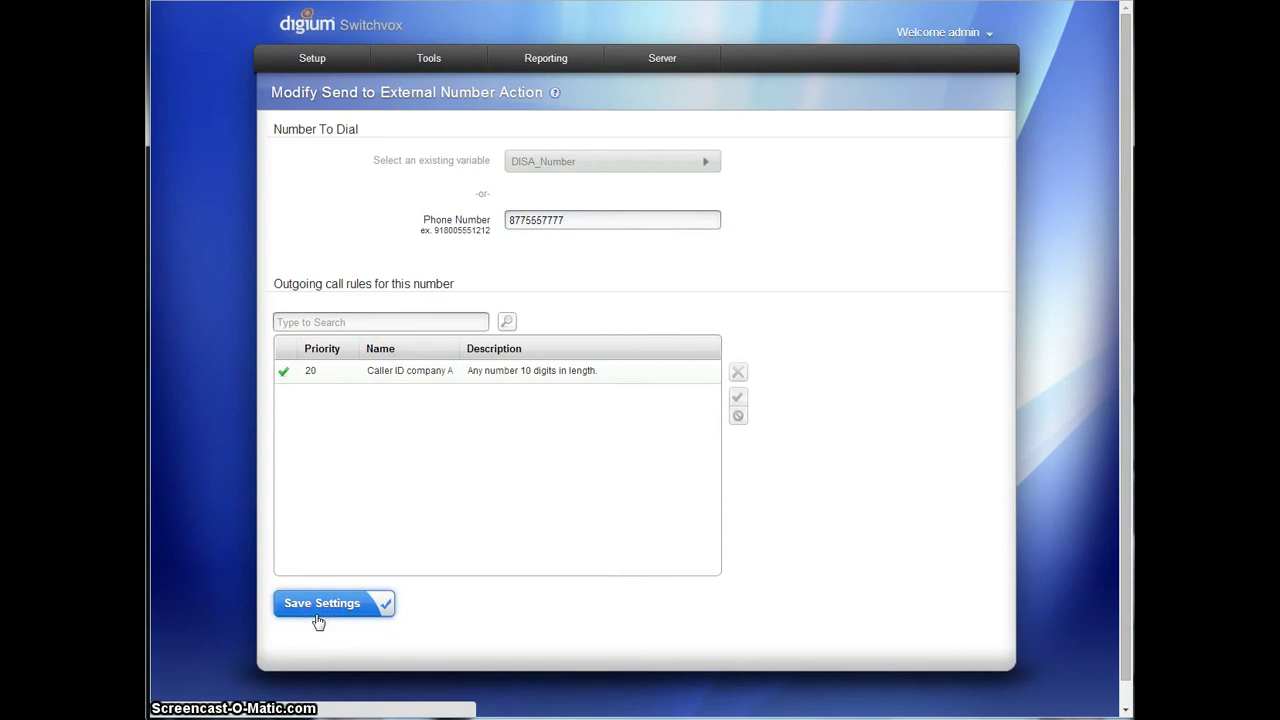
{"action": "left_click", "coordinate": [317, 620]}
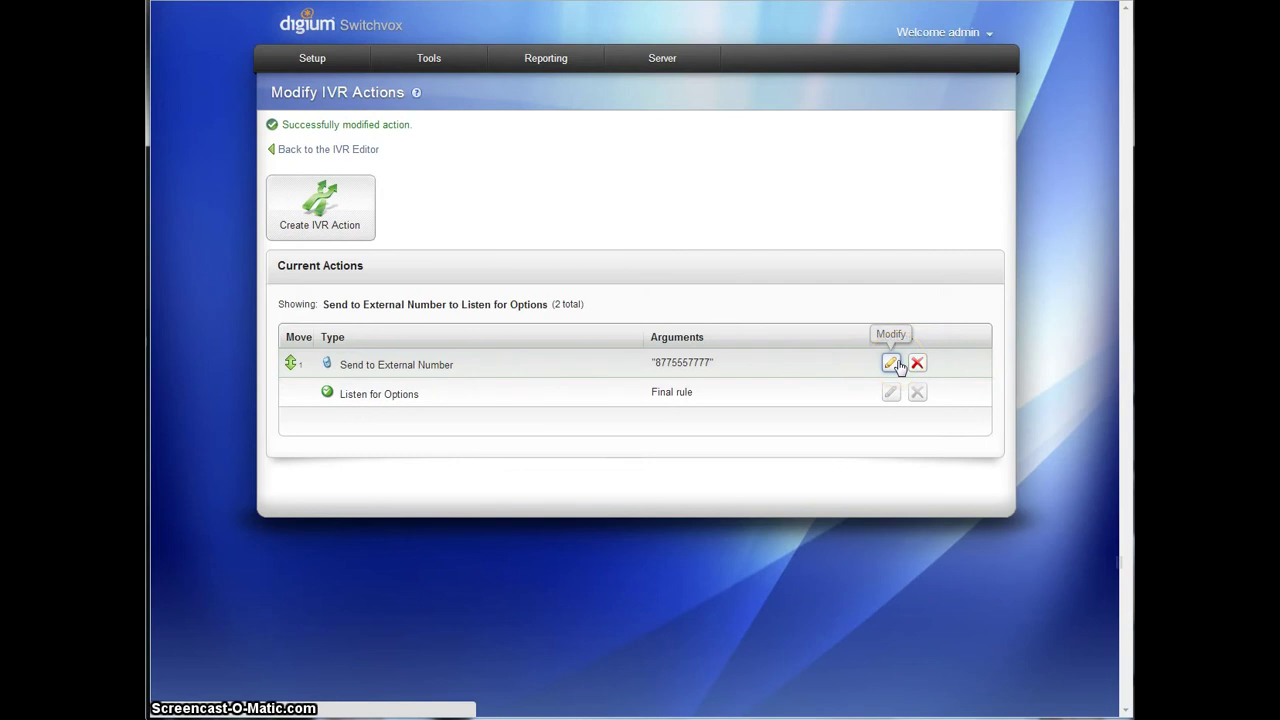
{"action": "left_click", "coordinate": [891, 363]}
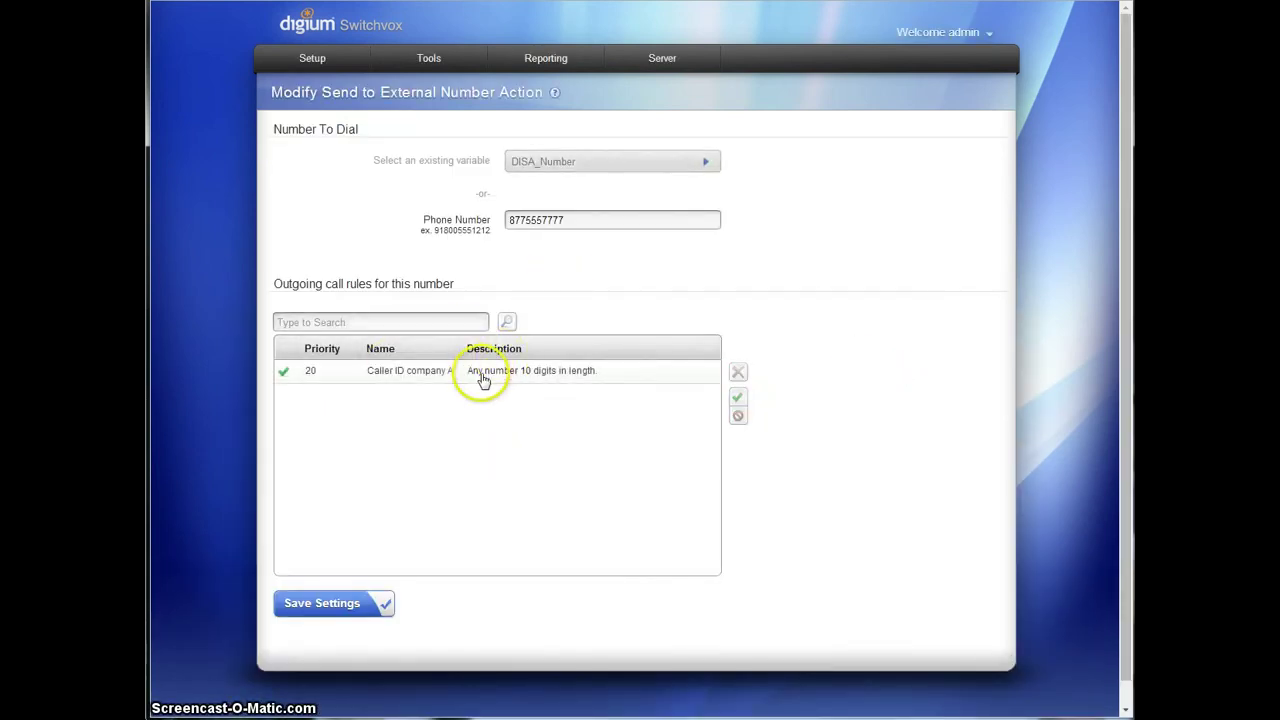
{"action": "left_click", "coordinate": [400, 378]}
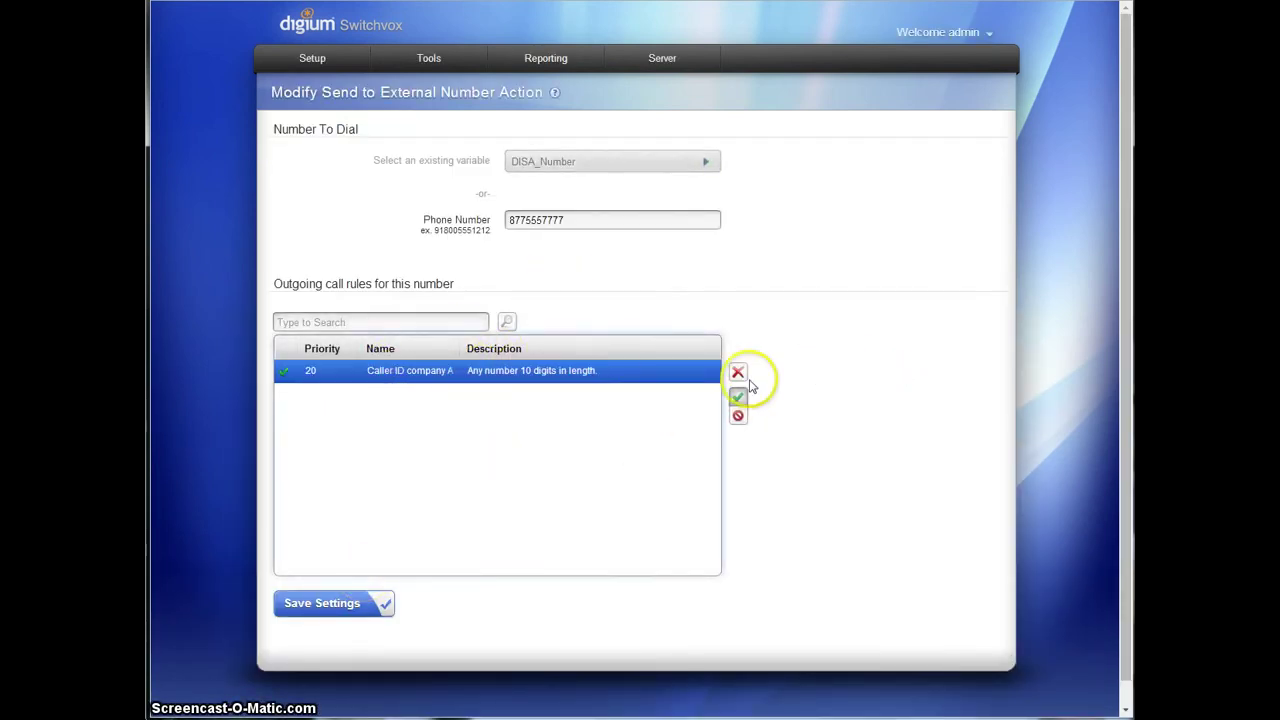
{"action": "left_click", "coordinate": [737, 372]}
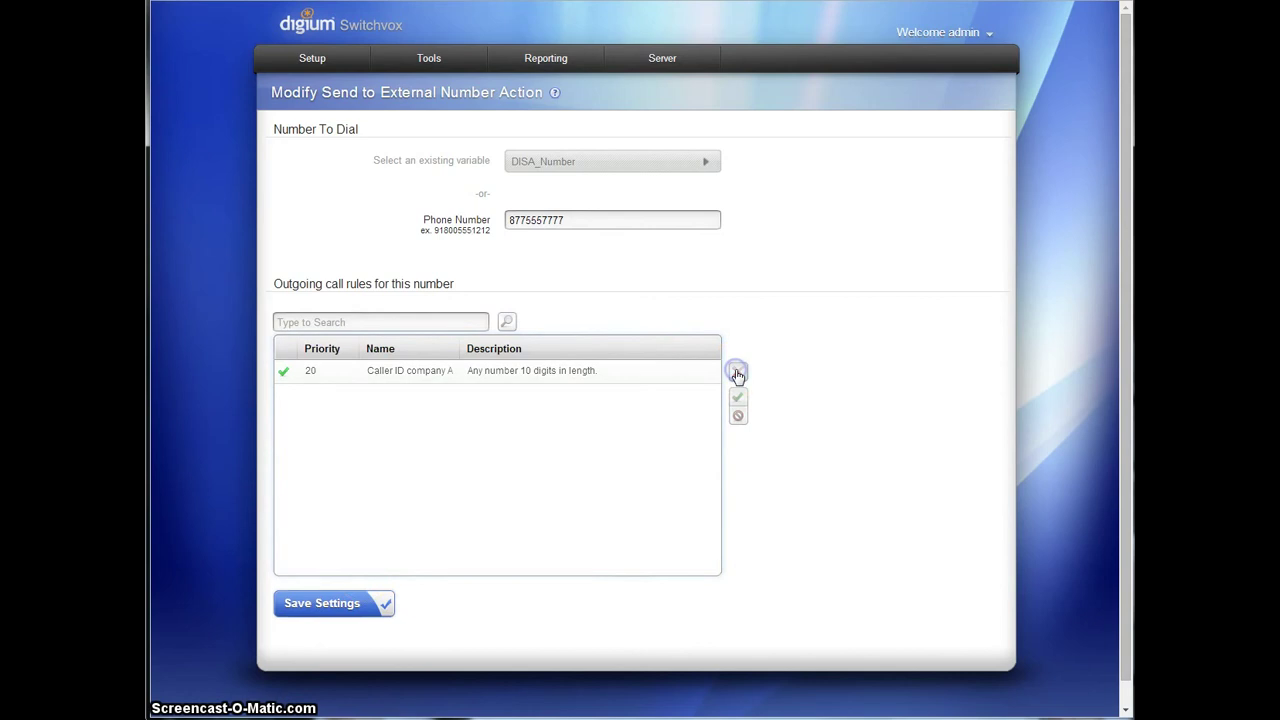
Allow the "caller ID company C" outgoing call rule for company C's number, save the action and return to the IVR Editor.
{"action": "left_click", "coordinate": [497, 322]}
{"action": "scroll", "coordinate": [634, 314], "scroll_direction": "down", "scroll_amount": 10}
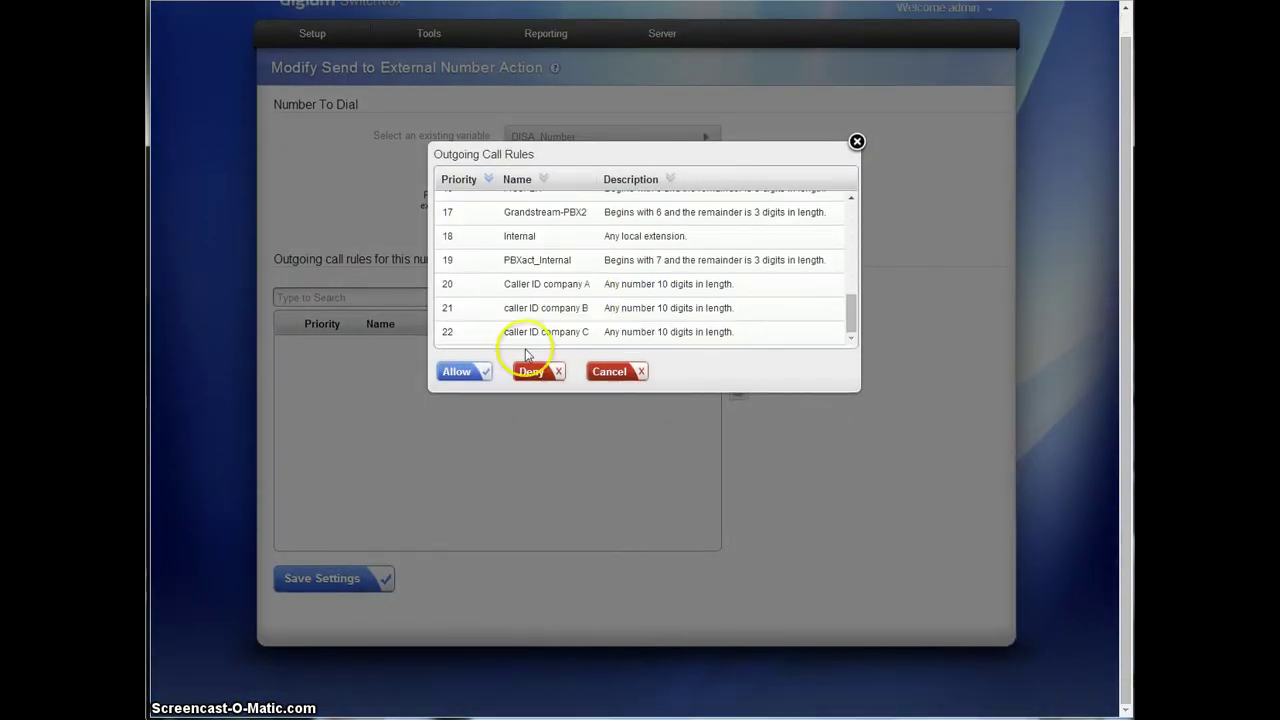
{"action": "left_click", "coordinate": [530, 333]}
{"action": "left_click", "coordinate": [456, 371]}
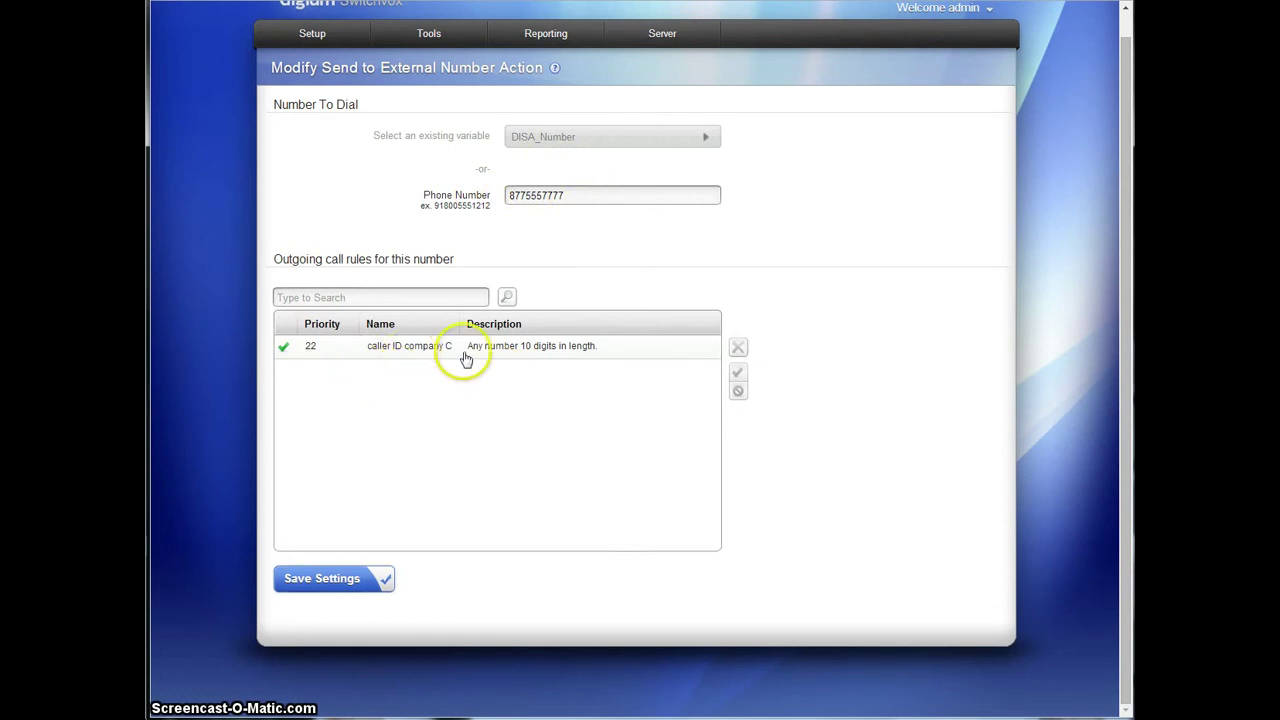
{"action": "left_click", "coordinate": [338, 581]}
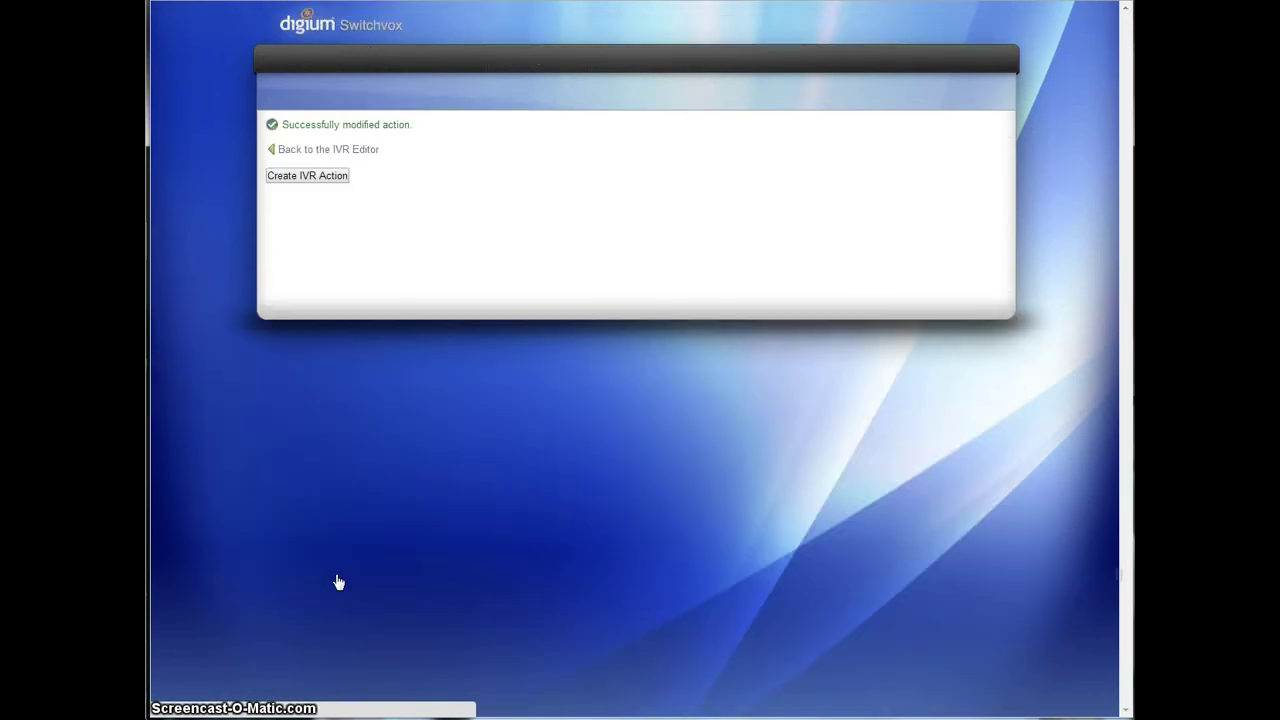
{"action": "left_click", "coordinate": [335, 151]}
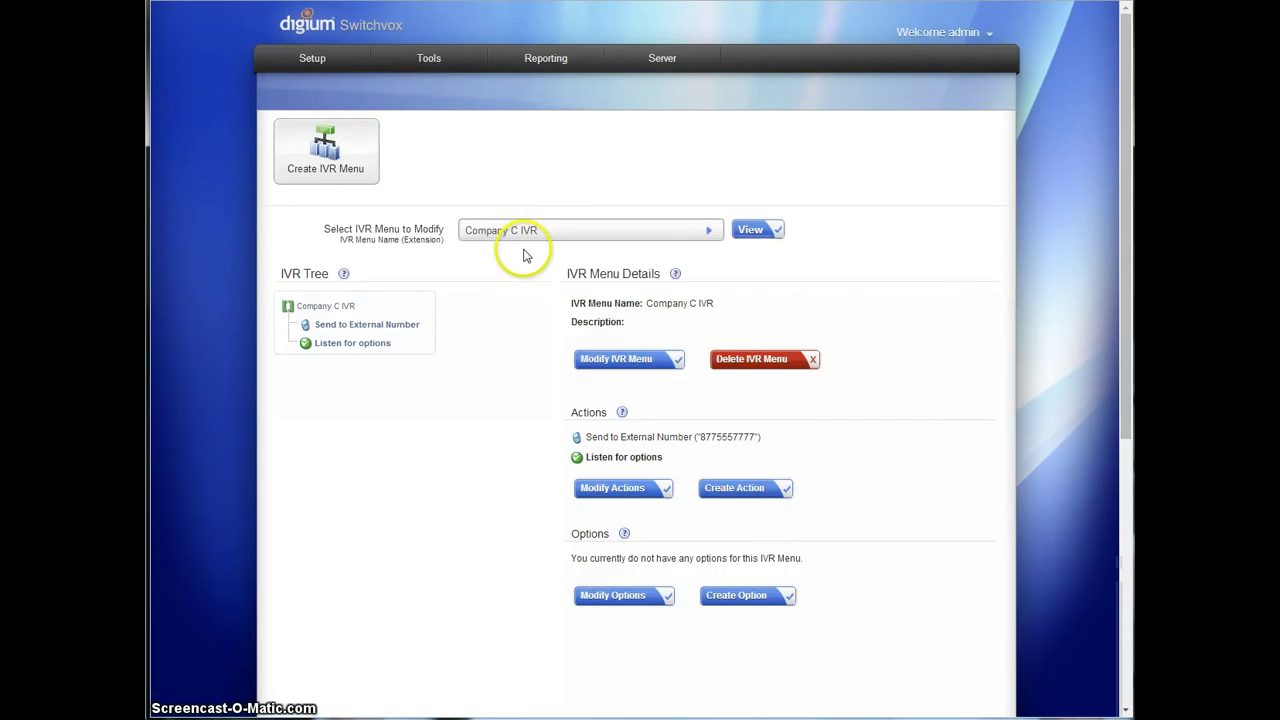
View the Company A IVR menu and open its action list for modification.
{"action": "left_click", "coordinate": [523, 236]}
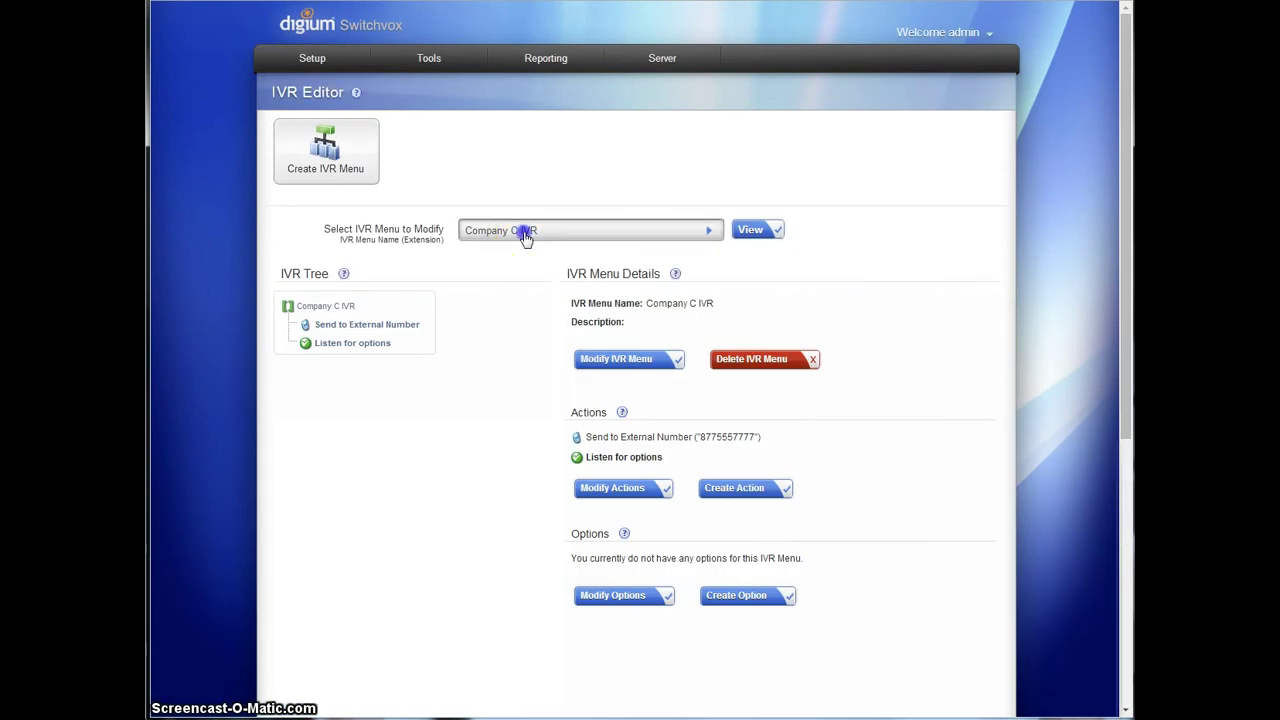
{"action": "left_click", "coordinate": [530, 314]}
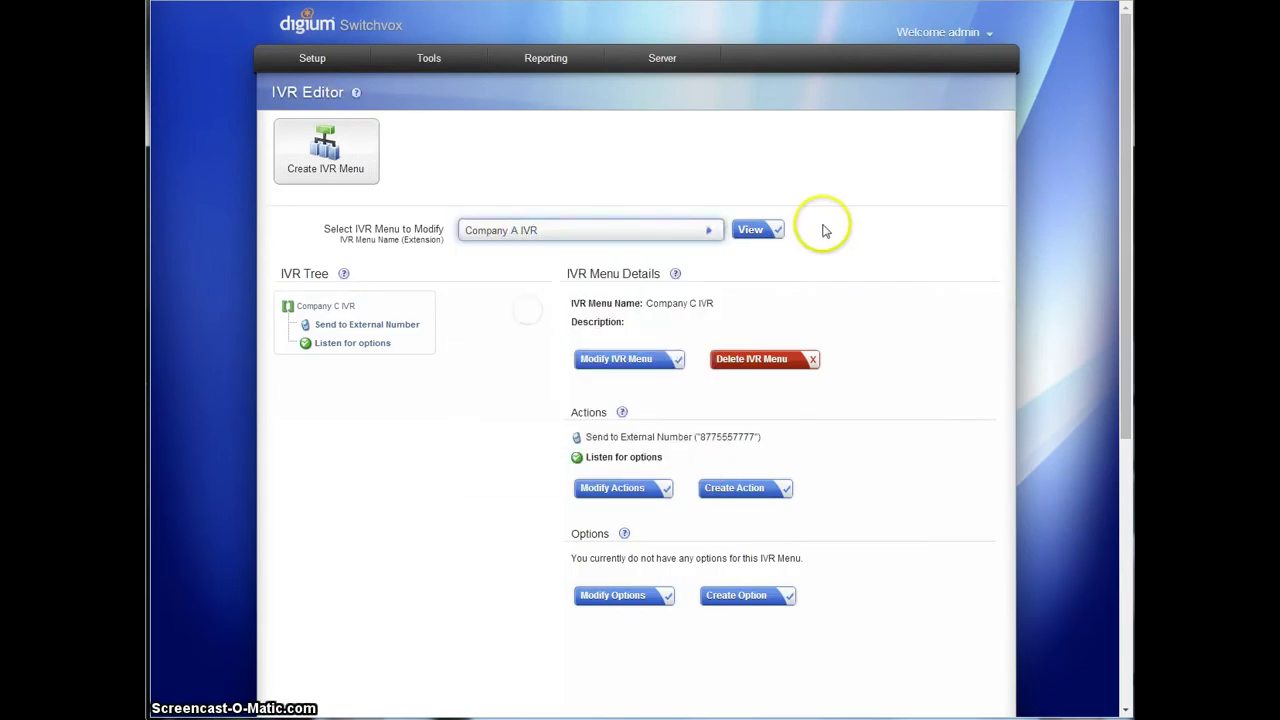
{"action": "left_click", "coordinate": [765, 230]}
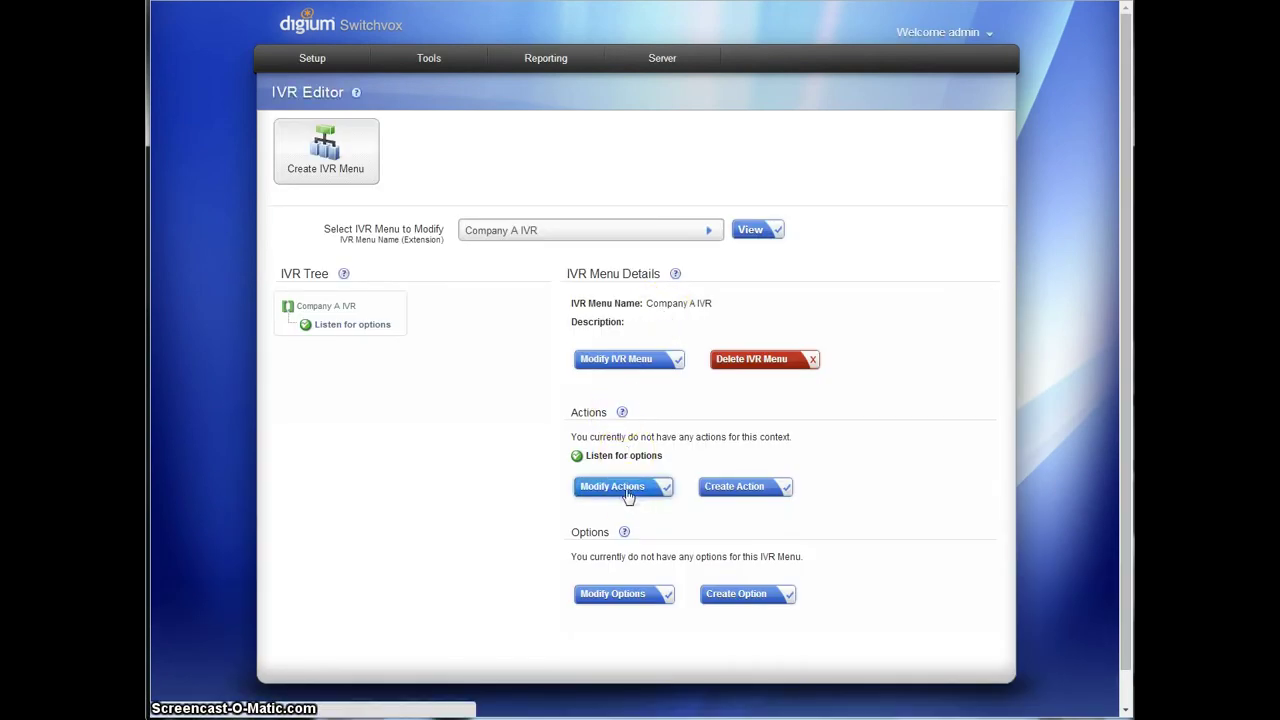
{"action": "left_click", "coordinate": [622, 492]}
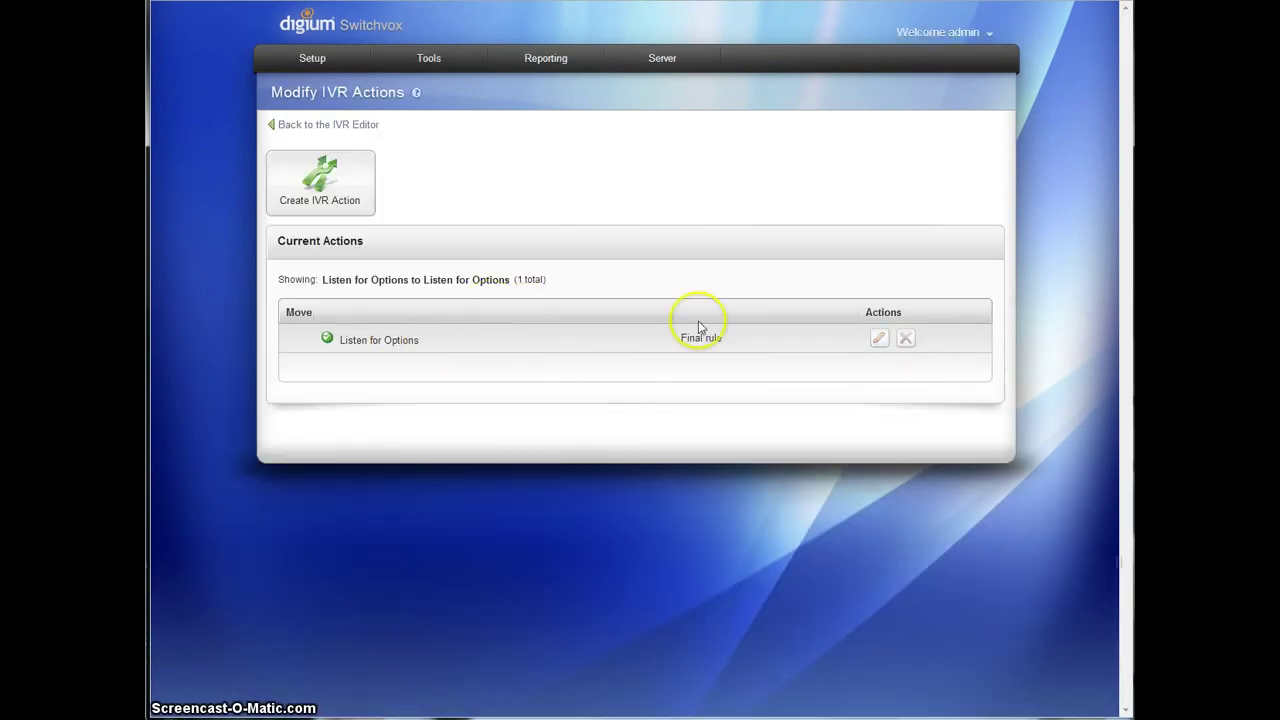
Start a new IVR action of type Send to External Number for Company A IVR.
{"action": "left_click", "coordinate": [345, 204]}
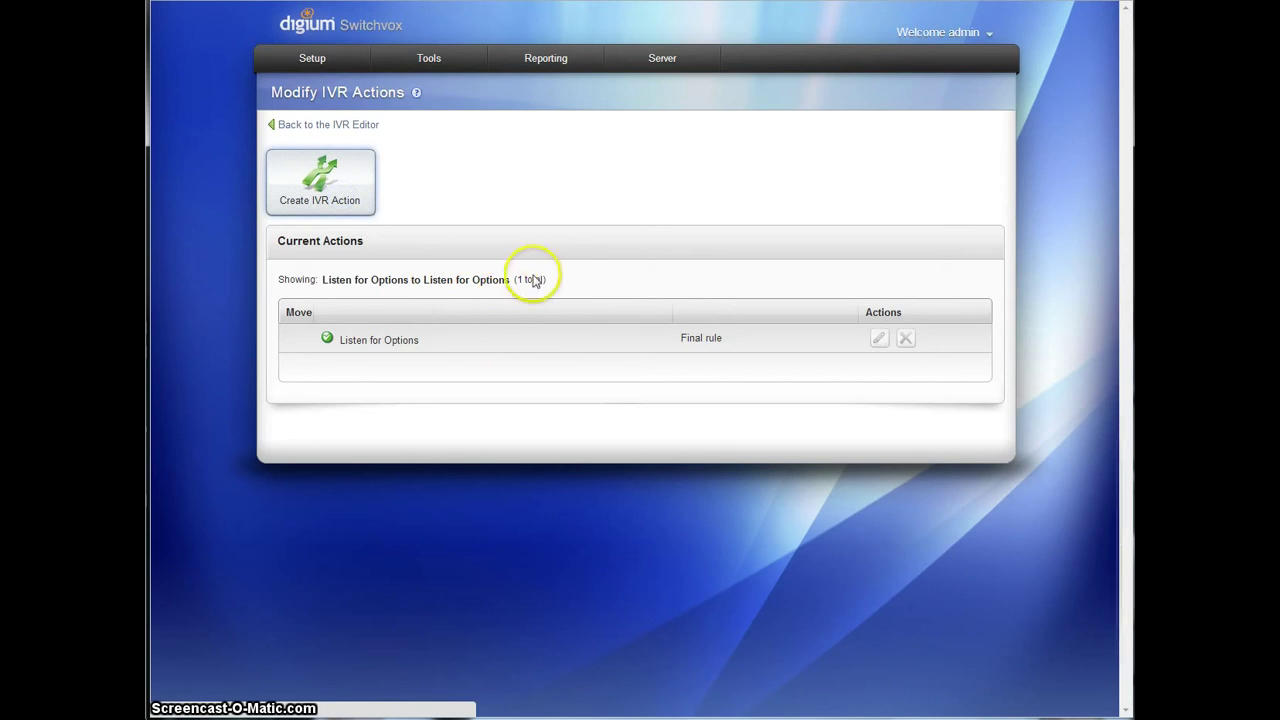
{"action": "left_click", "coordinate": [653, 171]}
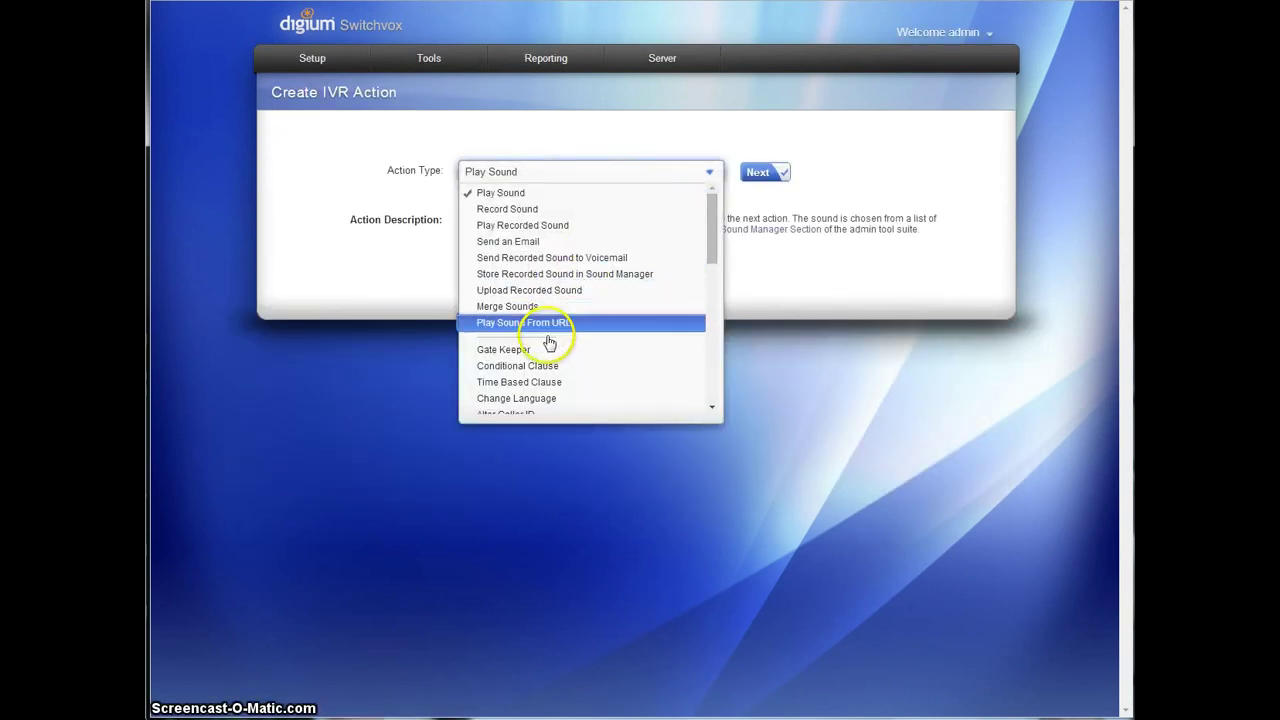
{"action": "scroll", "coordinate": [545, 350], "scroll_direction": "down", "scroll_amount": 2}
{"action": "scroll", "coordinate": [552, 355], "scroll_direction": "down", "scroll_amount": 1}
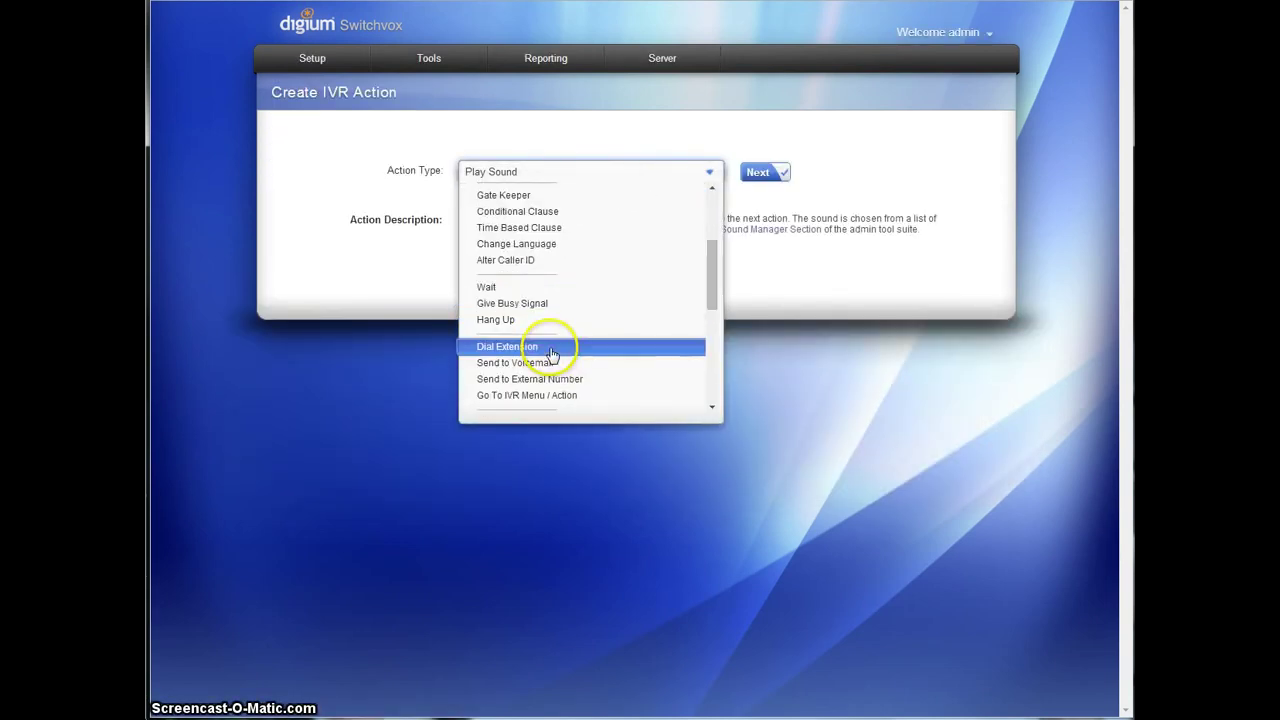
{"action": "left_click", "coordinate": [535, 384]}
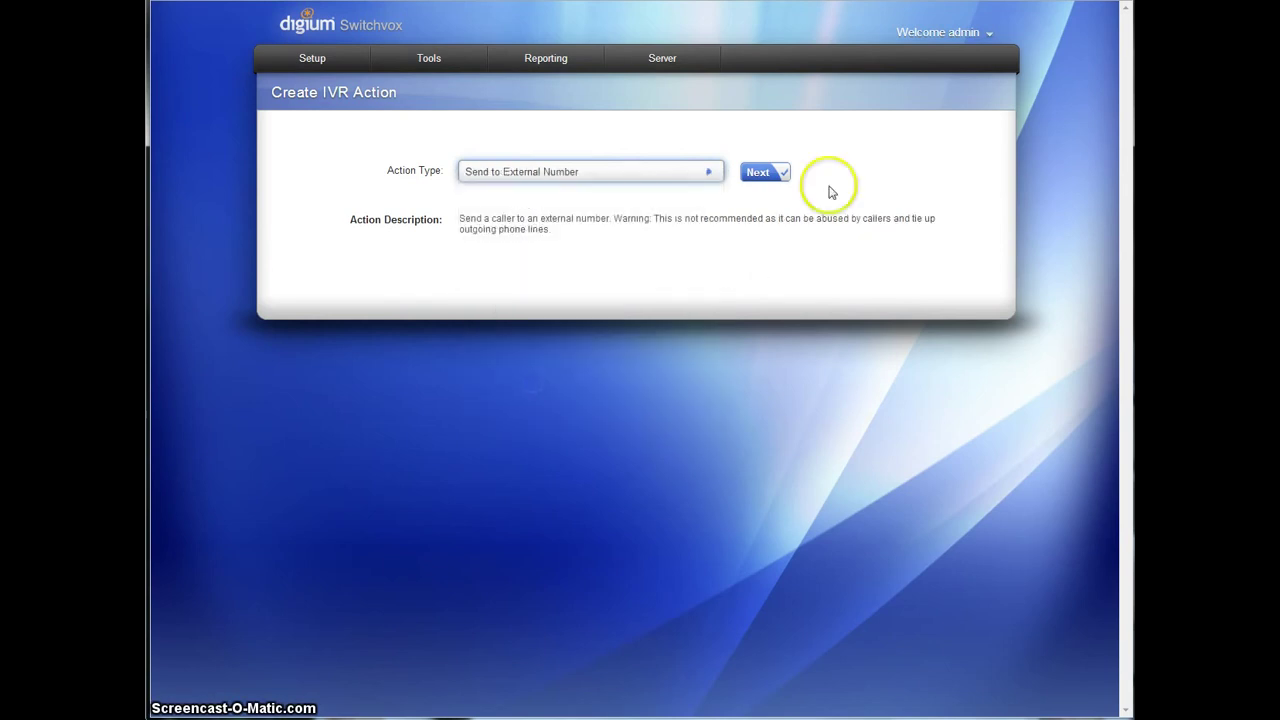
{"action": "left_click", "coordinate": [760, 176]}
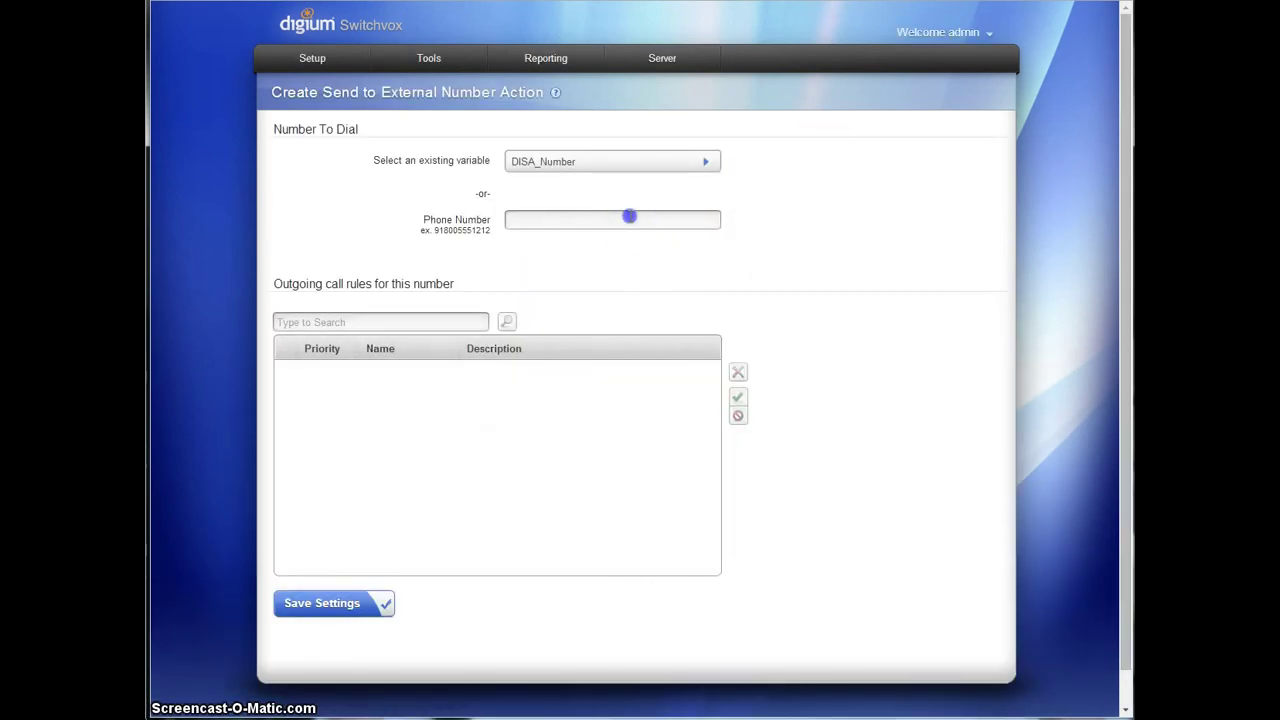
Enter company A's phone number as the number to dial in the new external number action.
{"action": "left_click", "coordinate": [630, 218]}
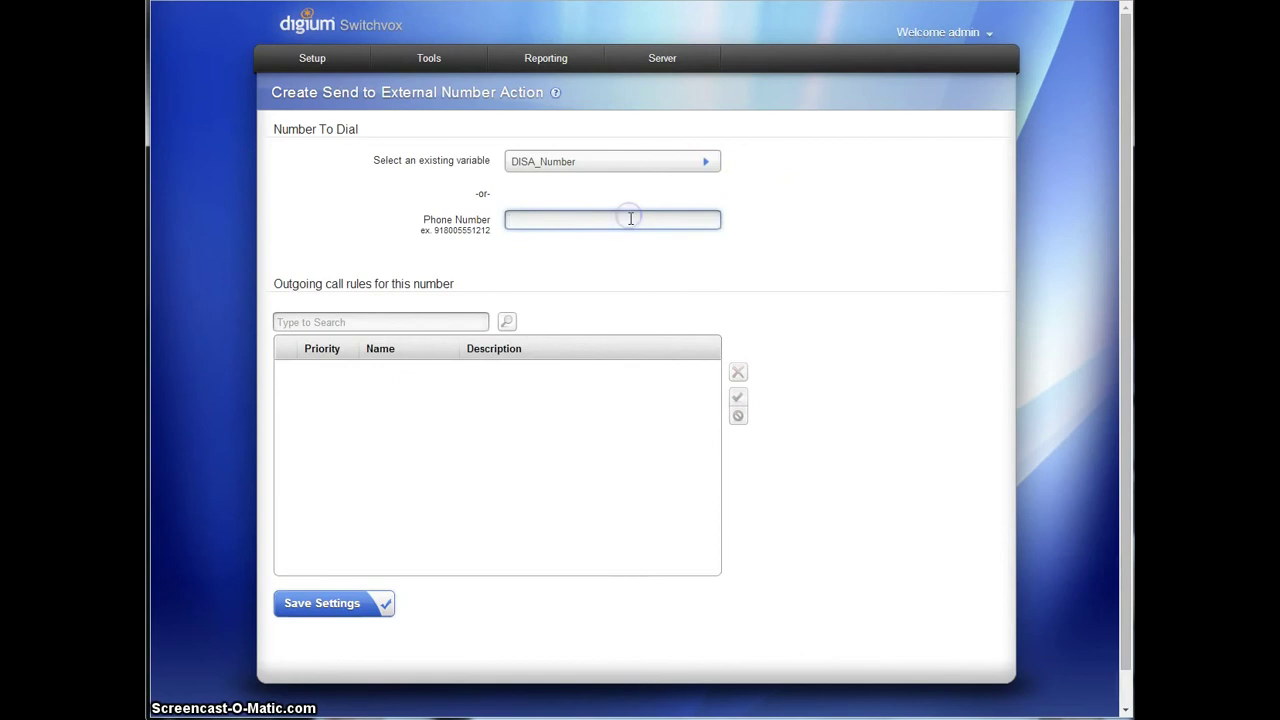
{"action": "type", "text": "877"}
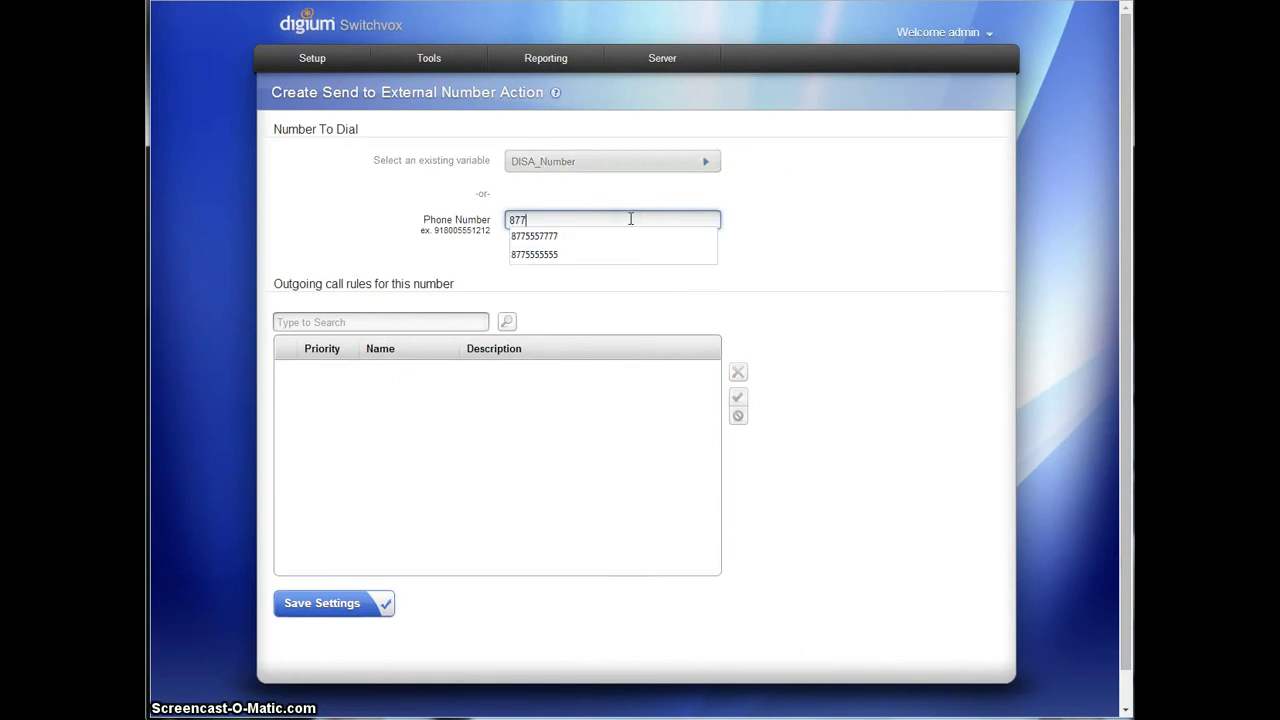
{"action": "type", "text": "5555555"}
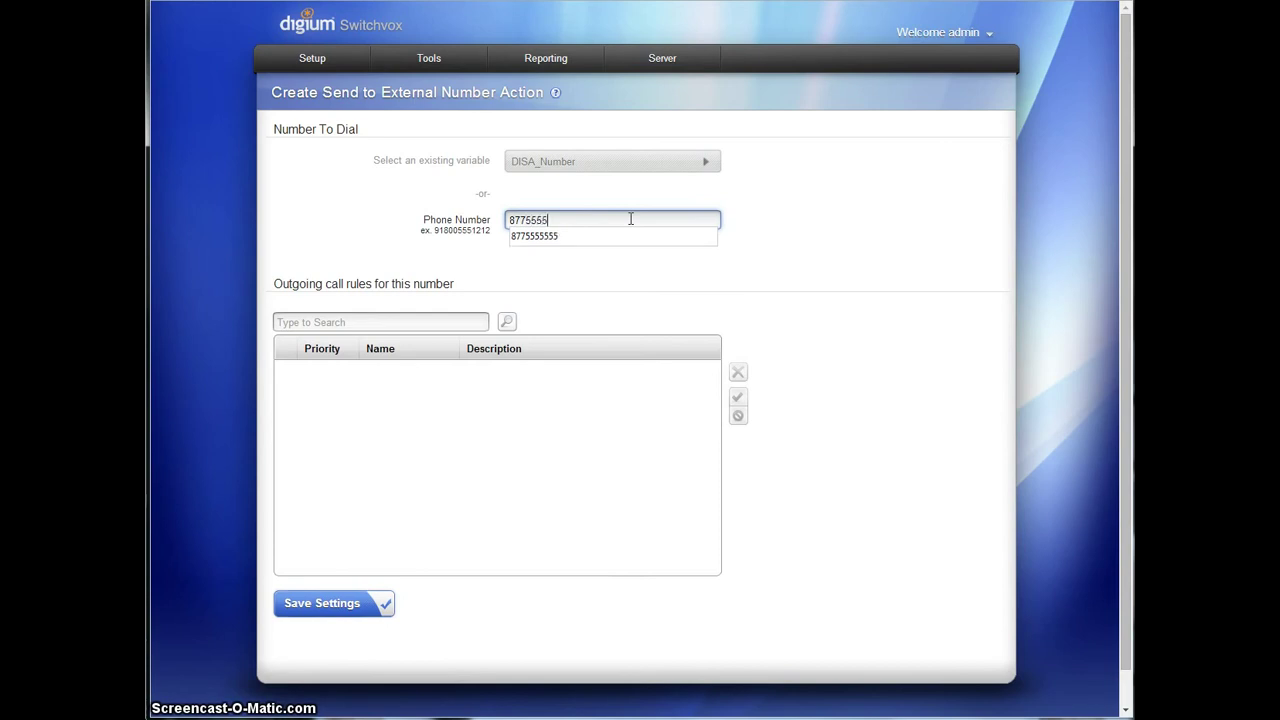
Allow the "Caller ID company A" outgoing call rule for this number, save the action and return to the IVR Editor.
{"action": "left_click", "coordinate": [507, 321]}
{"action": "scroll", "coordinate": [573, 316], "scroll_direction": "down", "scroll_amount": 5}
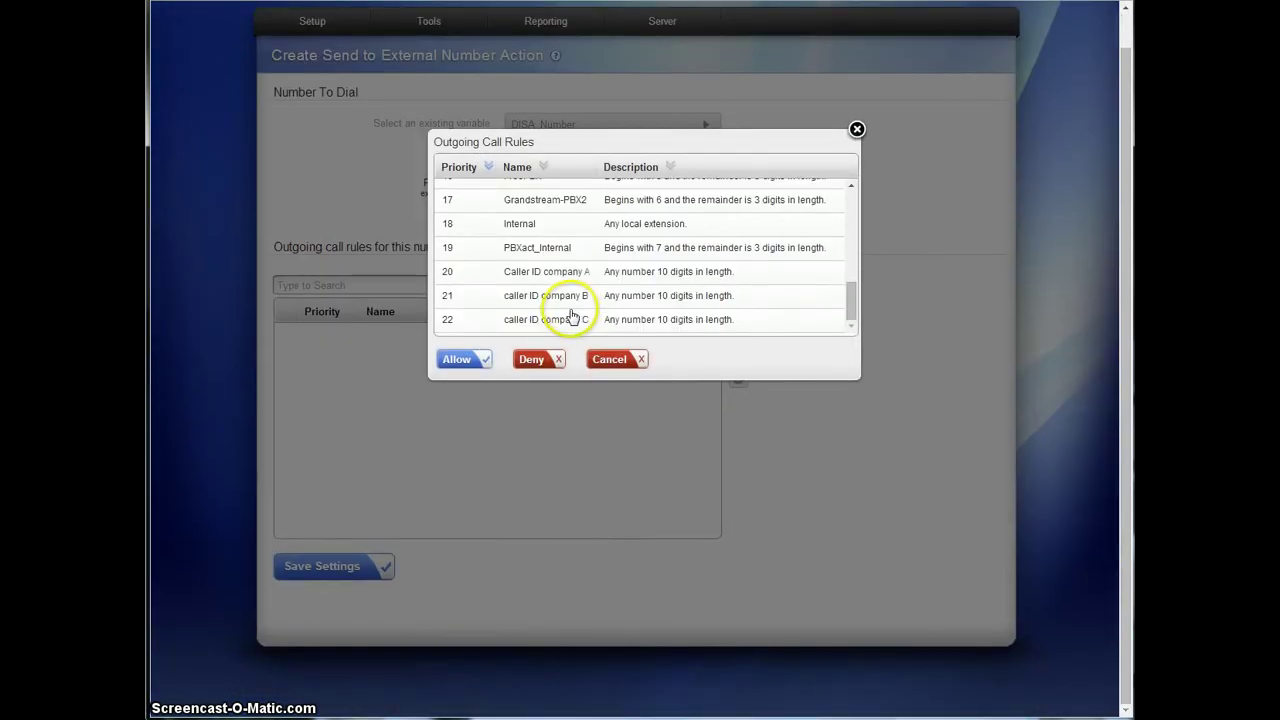
{"action": "left_click", "coordinate": [545, 271]}
{"action": "left_click", "coordinate": [456, 359]}
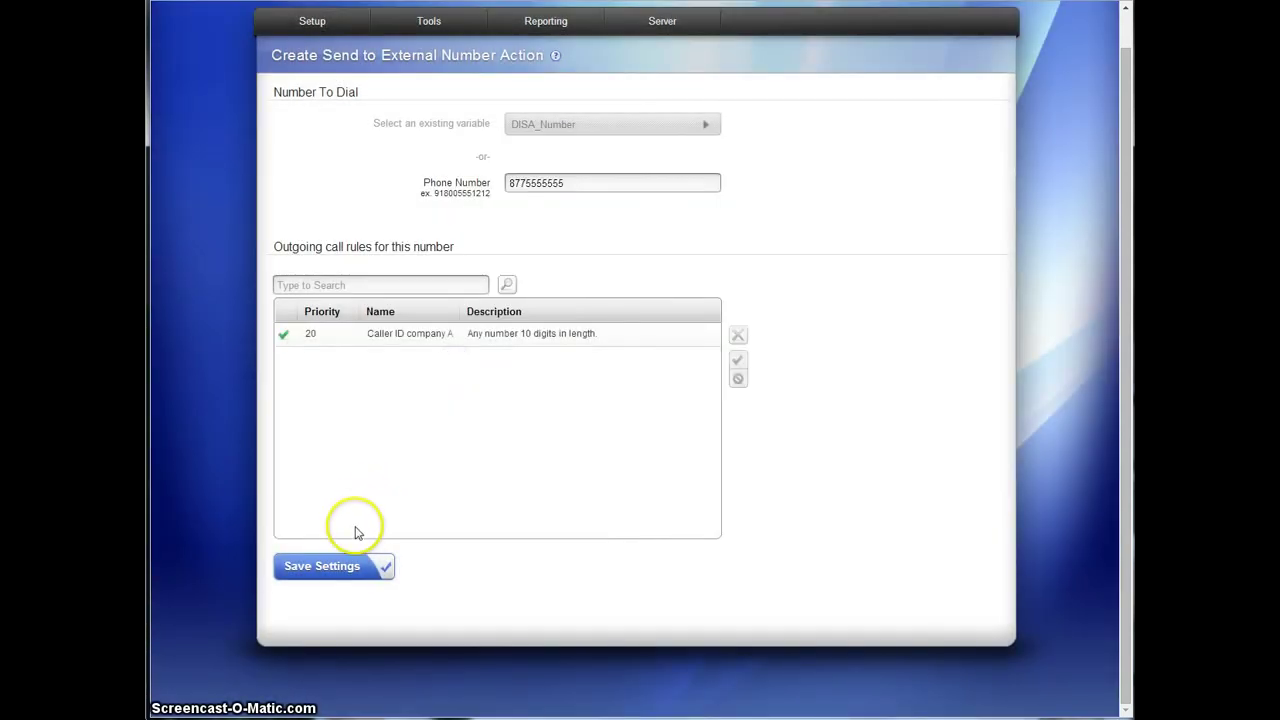
{"action": "left_click", "coordinate": [347, 567]}
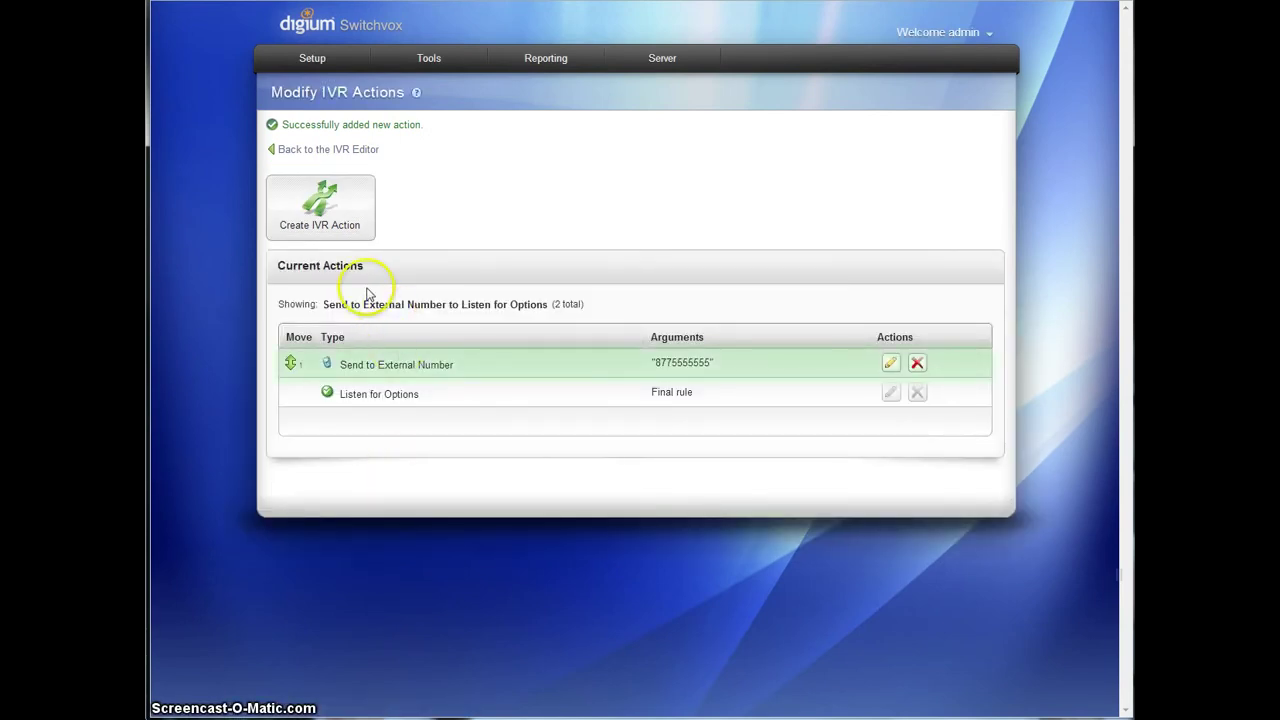
{"action": "left_click", "coordinate": [337, 152]}
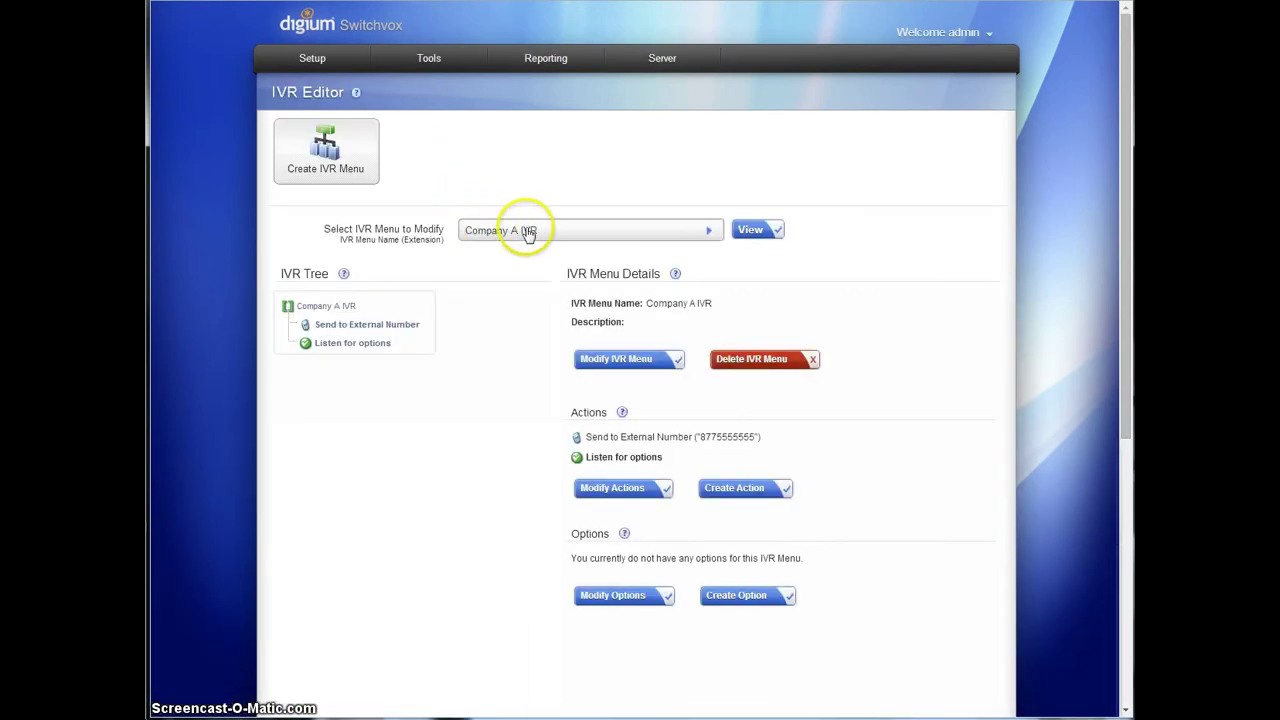
View the Company B IVR menu and open its action list for modification.
{"action": "left_click", "coordinate": [521, 230]}
{"action": "left_click", "coordinate": [525, 330]}
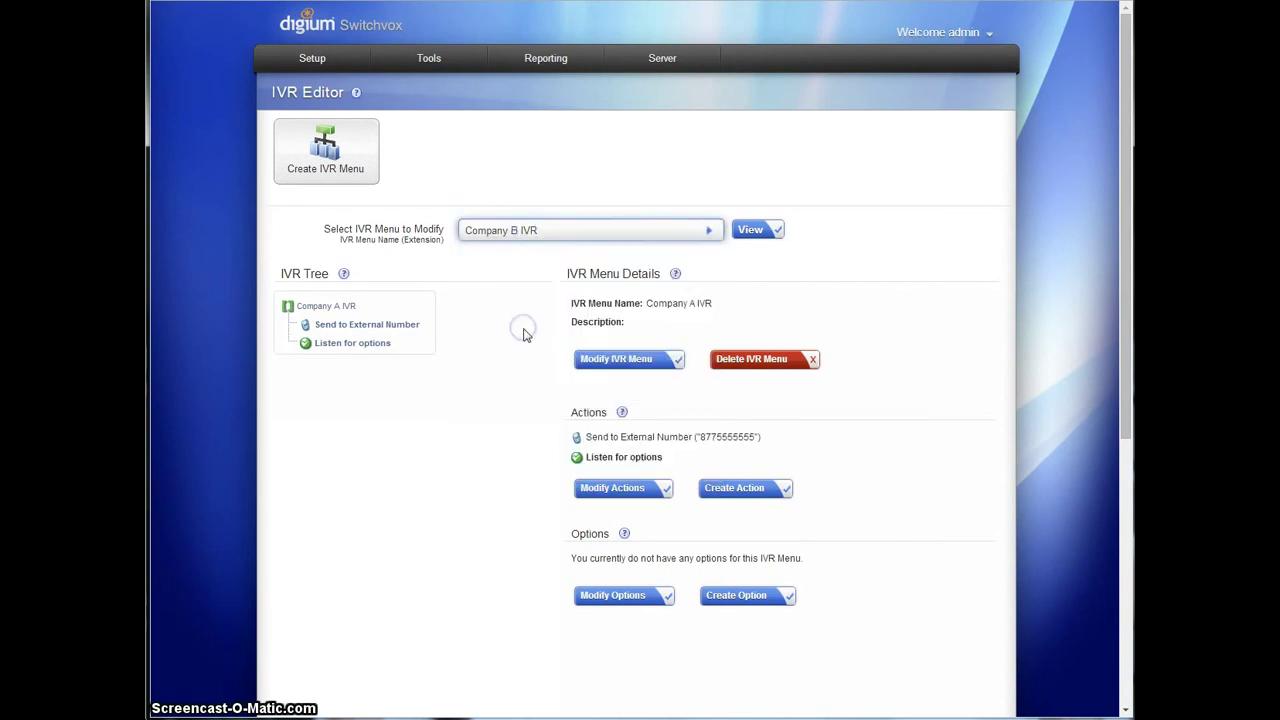
{"action": "left_click", "coordinate": [765, 229]}
{"action": "left_click", "coordinate": [765, 230]}
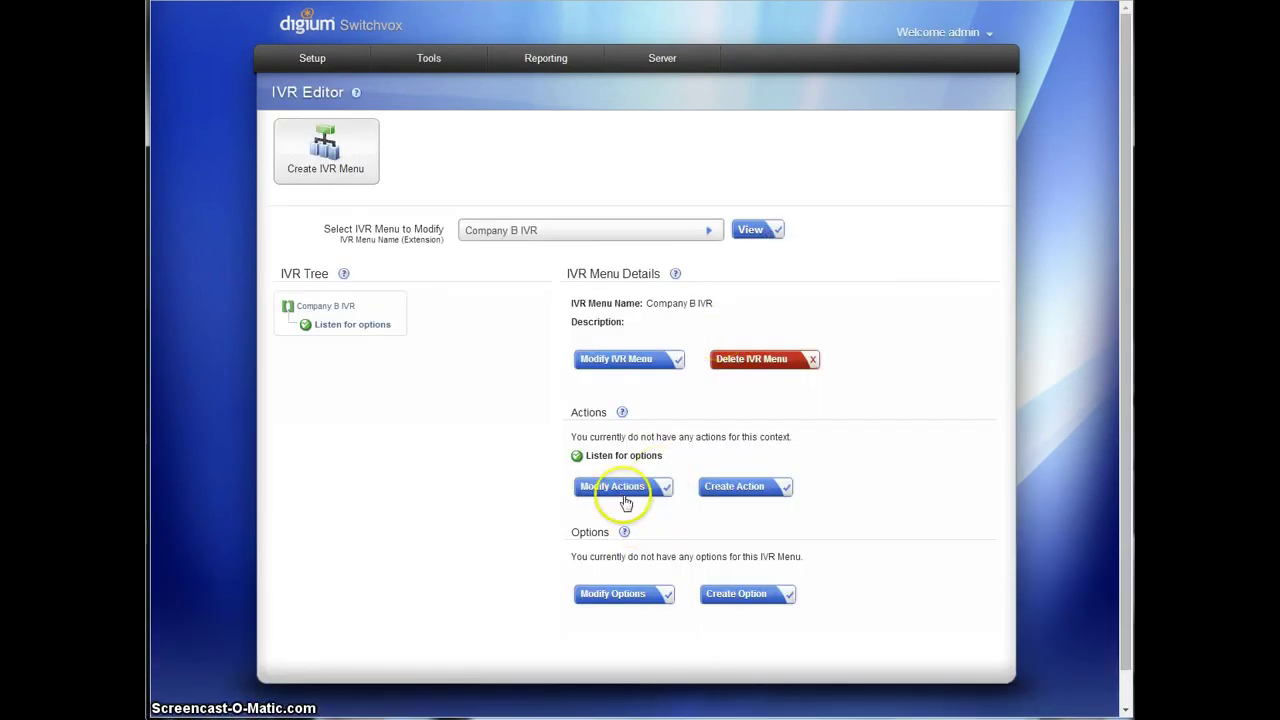
{"action": "left_click", "coordinate": [622, 487]}
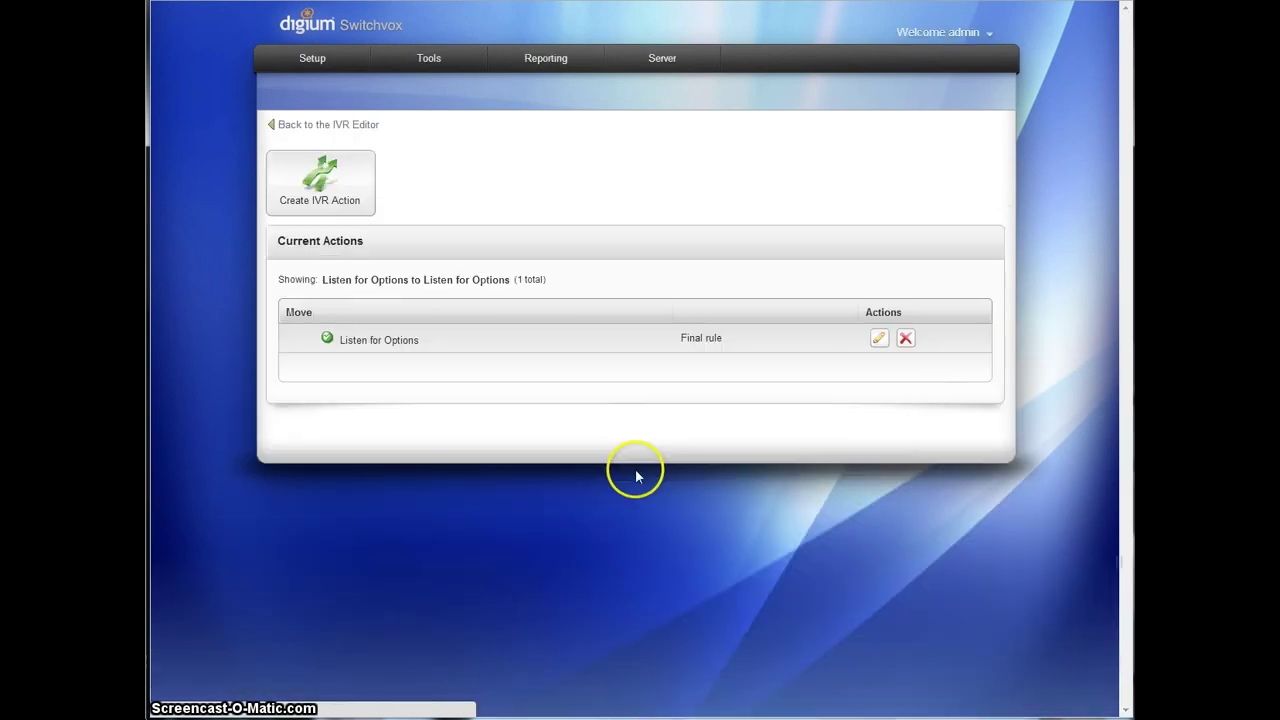
Start a new IVR action of type Send to External Number for Company B IVR.
{"action": "left_click", "coordinate": [351, 196]}
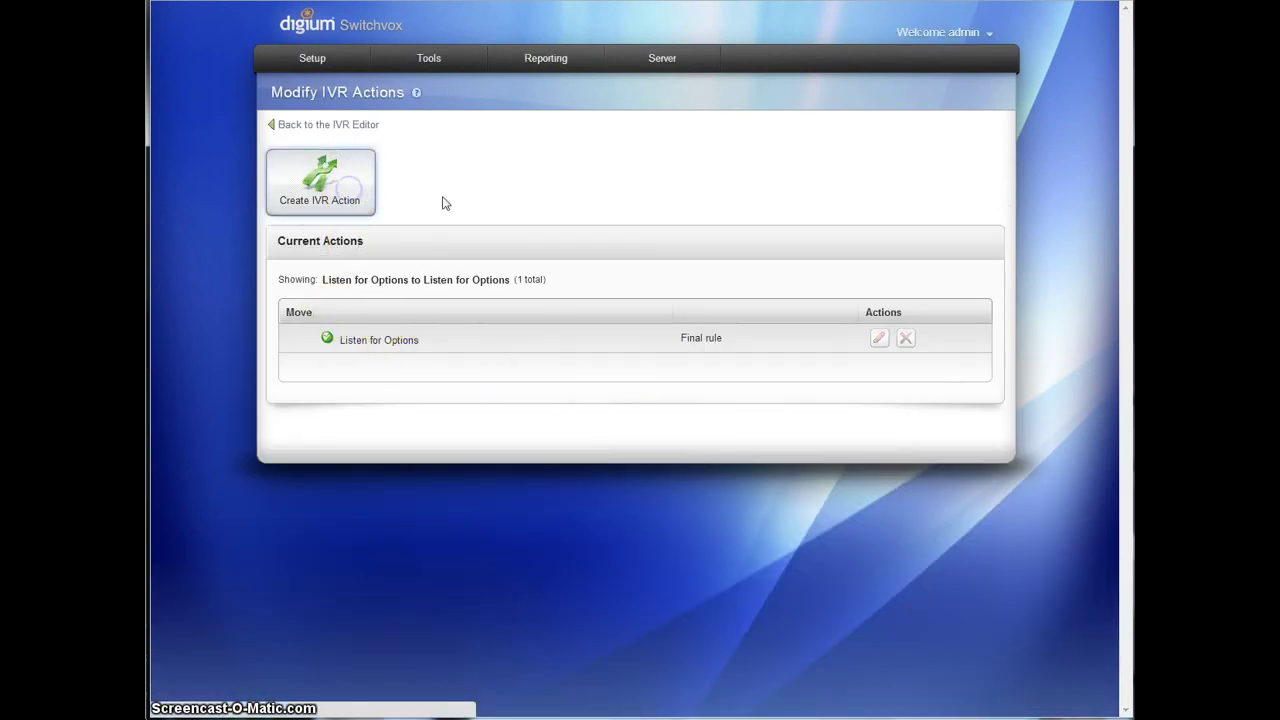
{"action": "left_click", "coordinate": [507, 180]}
{"action": "scroll", "coordinate": [531, 343], "scroll_direction": "down", "scroll_amount": 5}
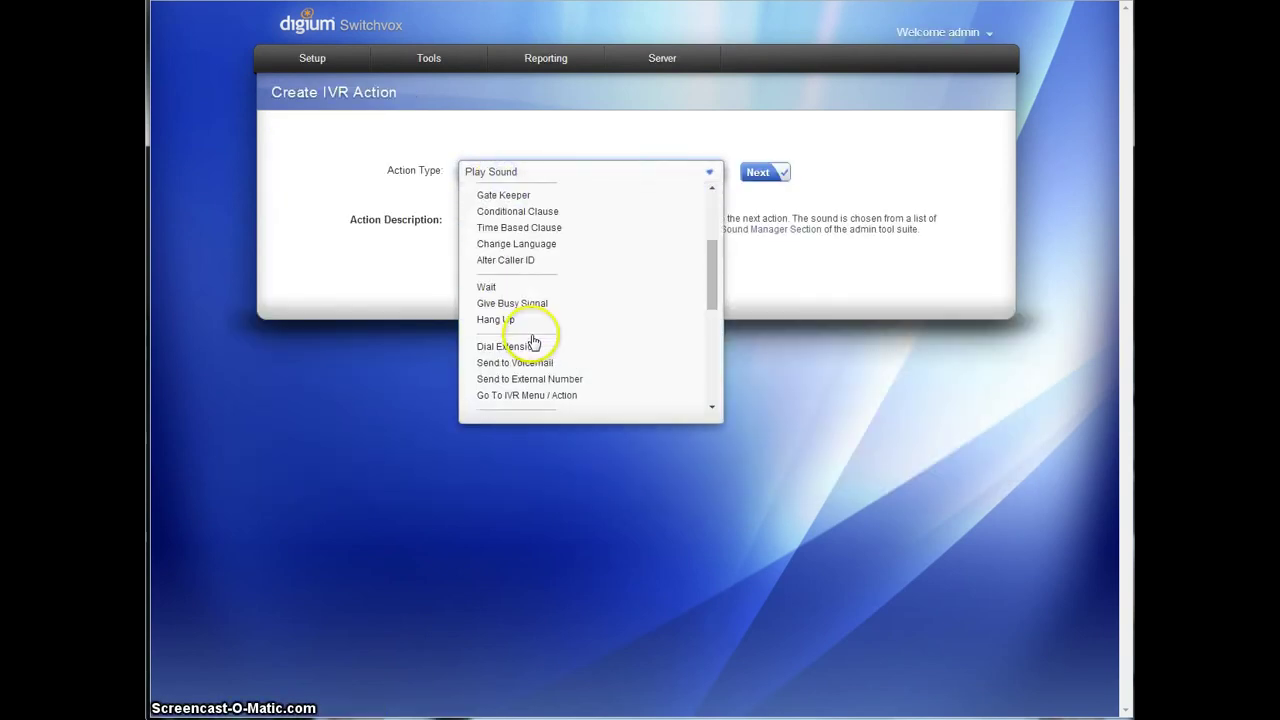
{"action": "left_click", "coordinate": [555, 311]}
{"action": "left_click", "coordinate": [755, 168]}
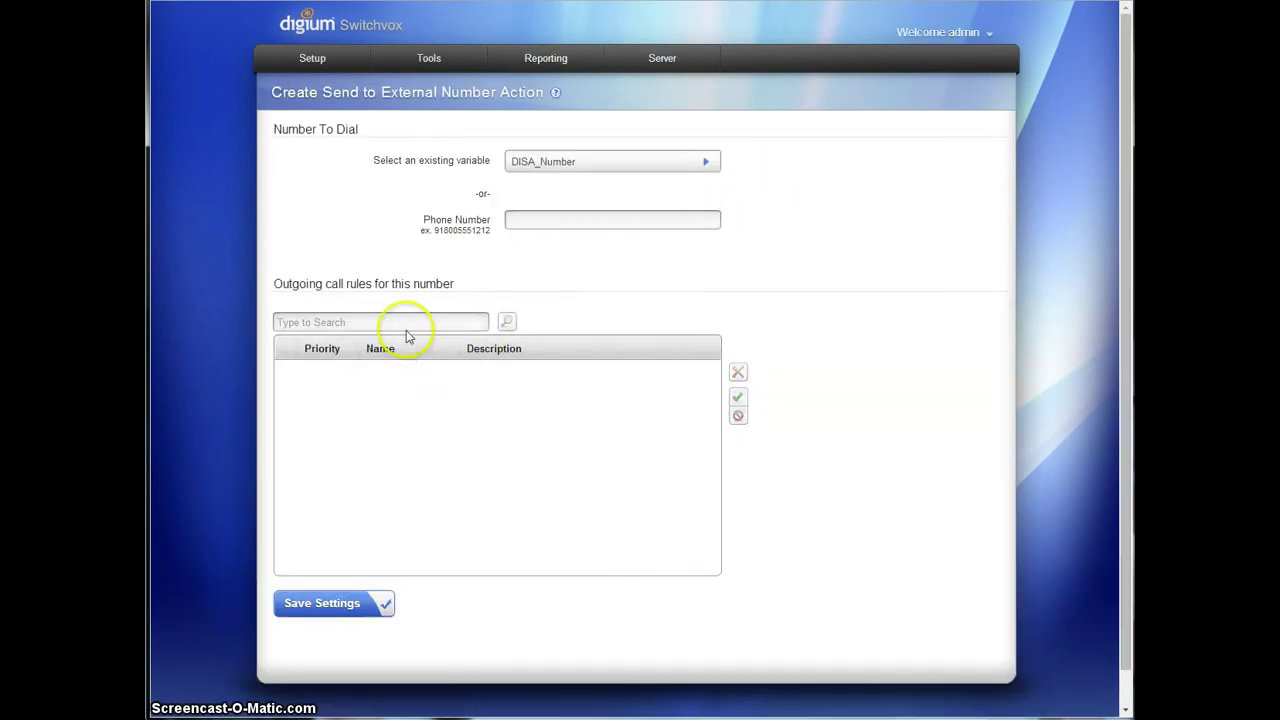
Enter company B's phone number as the number to dial in the new external number action.
{"action": "left_click", "coordinate": [527, 218]}
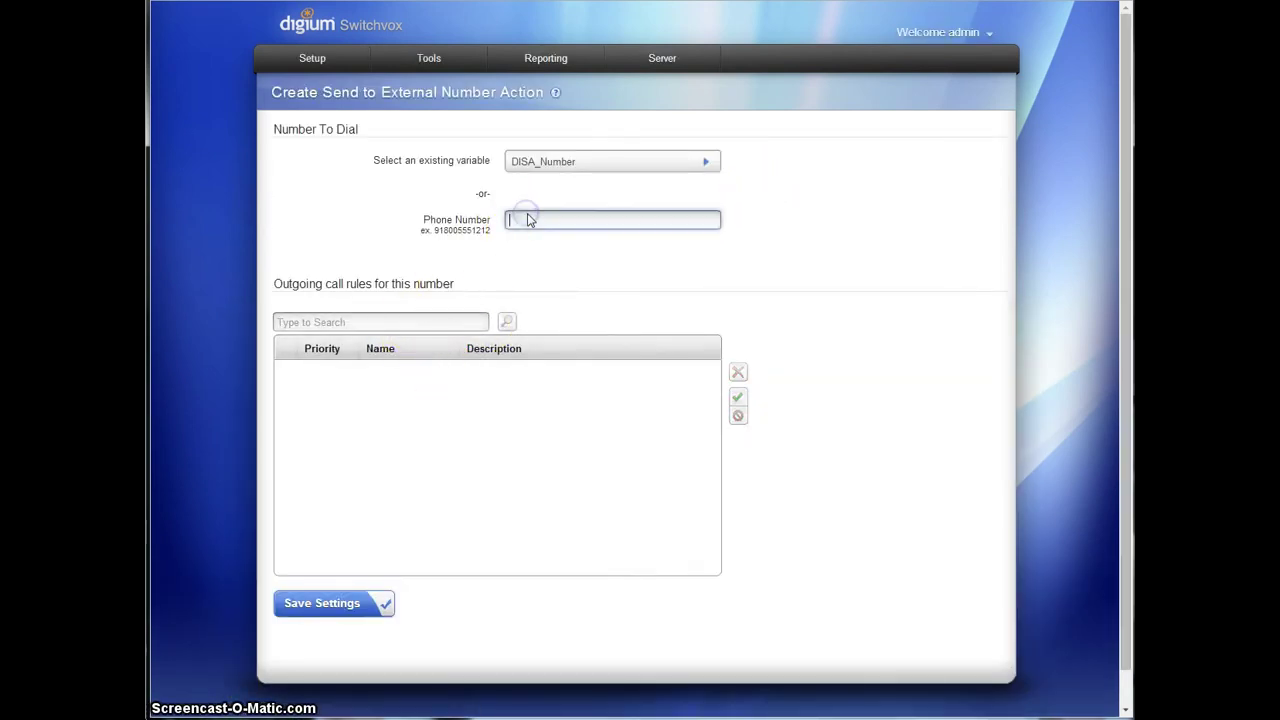
{"action": "type", "text": "877"}
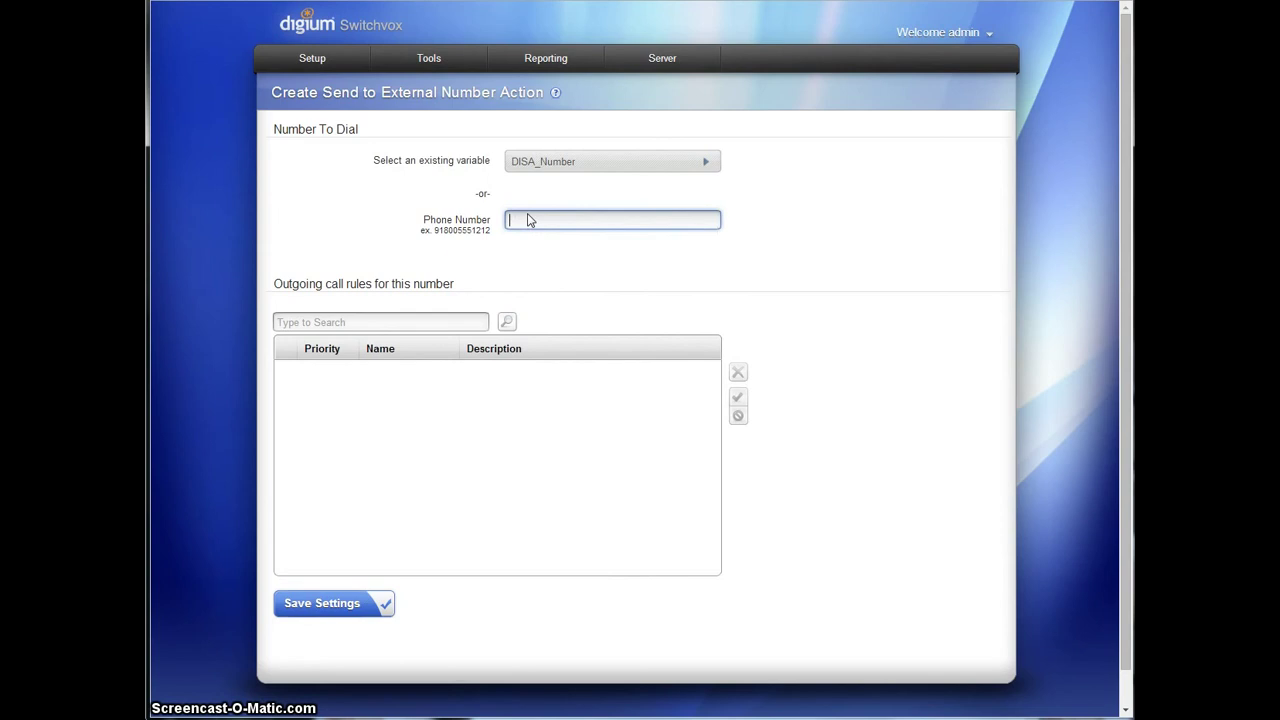
{"action": "type", "text": "5556666"}
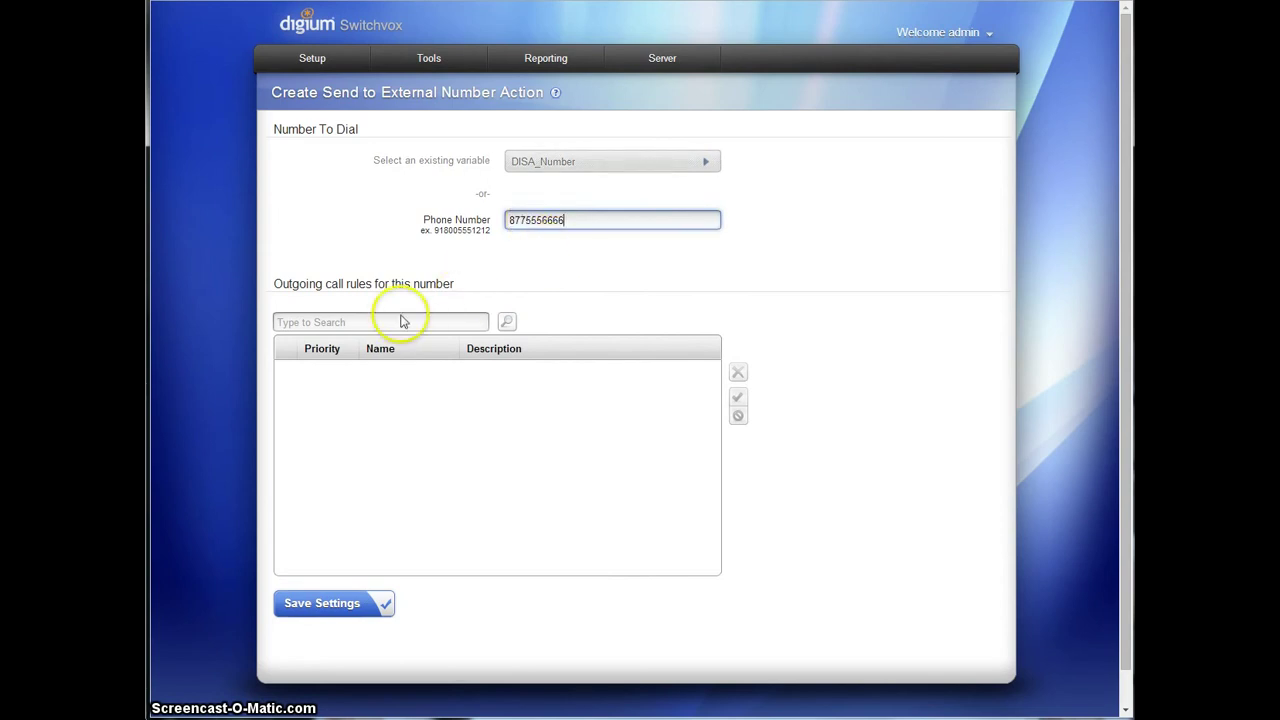
Allow the "caller ID company B" outgoing call rule for this number, save the action and return to the IVR Editor.
{"action": "left_click", "coordinate": [507, 321]}
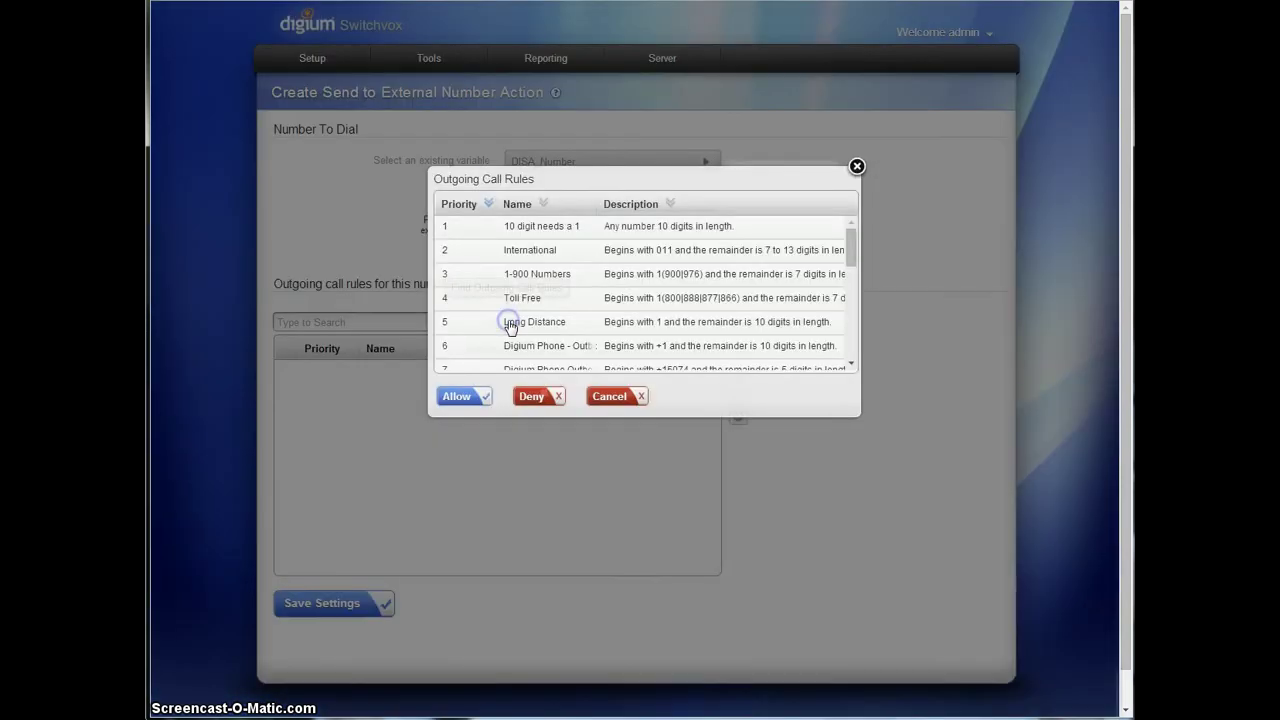
{"action": "scroll", "coordinate": [563, 320], "scroll_direction": "down", "scroll_amount": 5}
{"action": "left_click", "coordinate": [555, 297]}
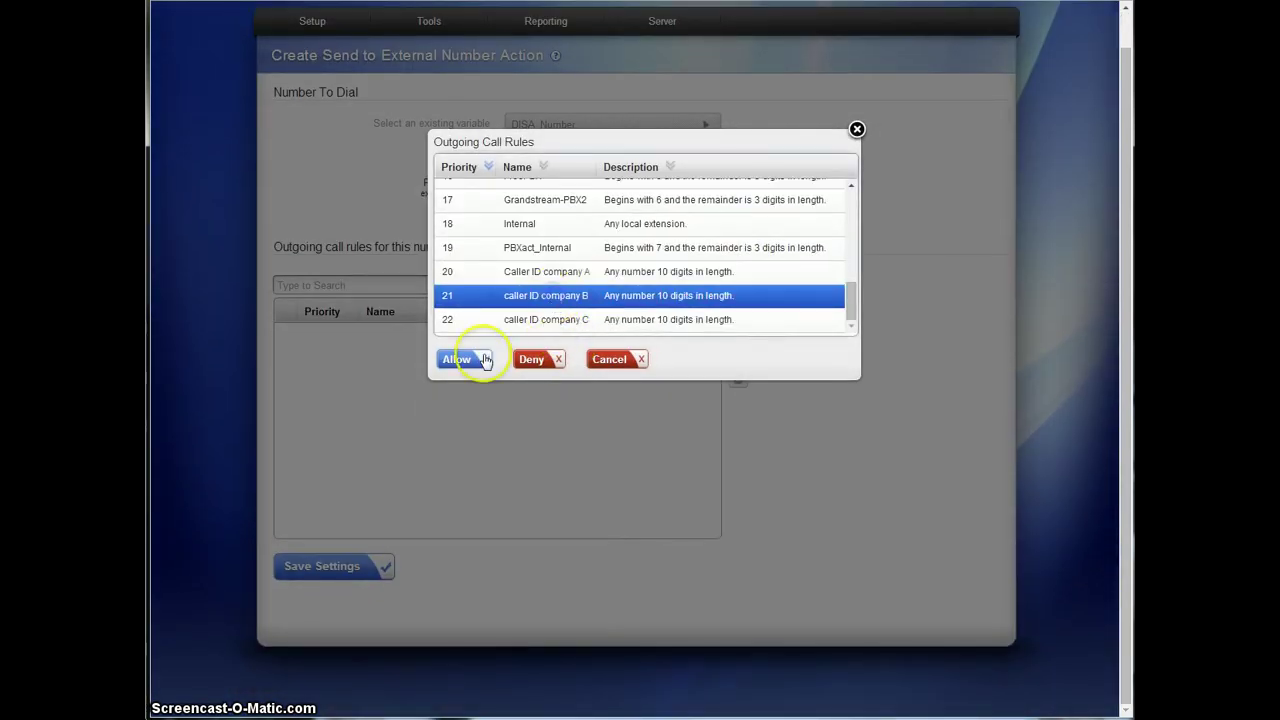
{"action": "left_click", "coordinate": [456, 359]}
{"action": "left_click", "coordinate": [324, 576]}
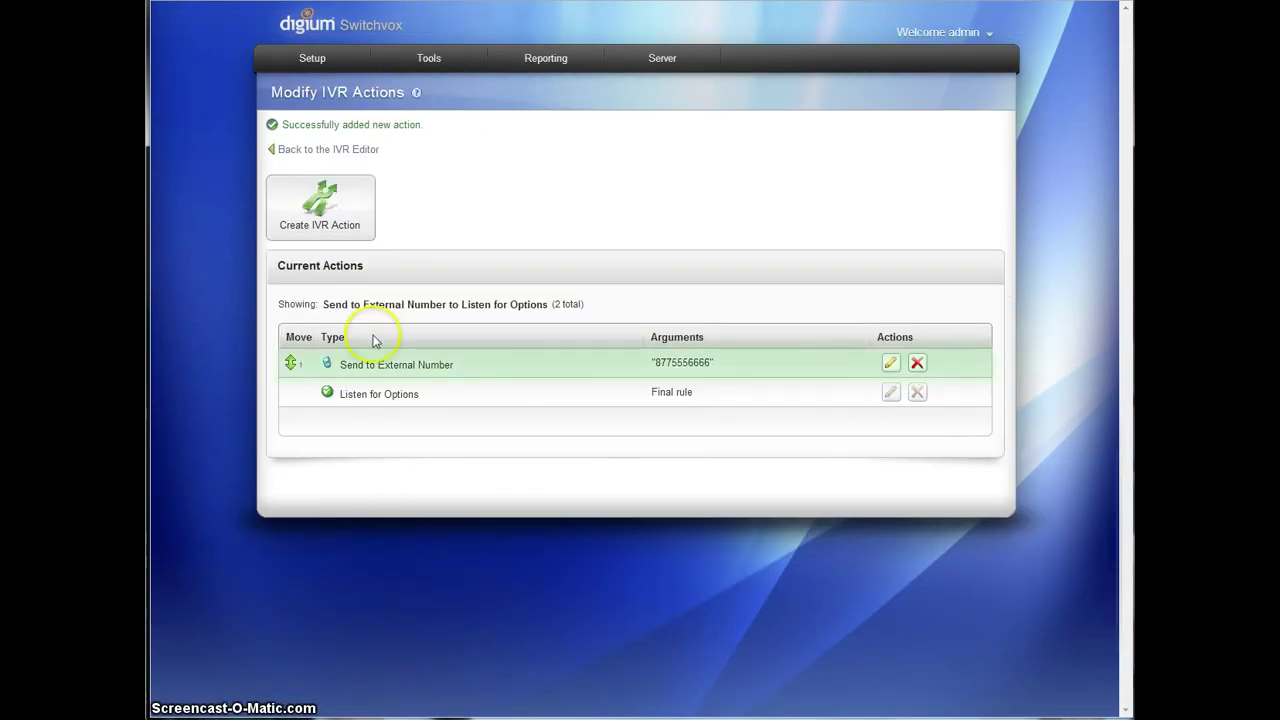
{"action": "left_click", "coordinate": [342, 151]}
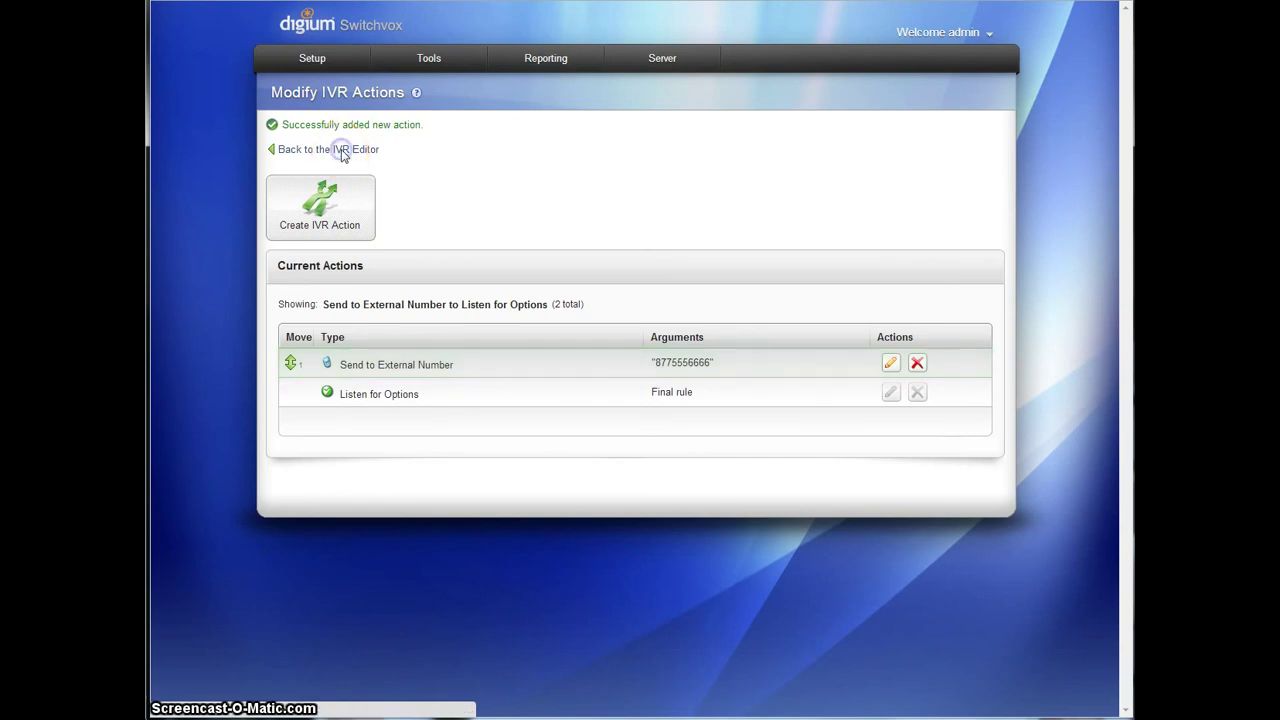